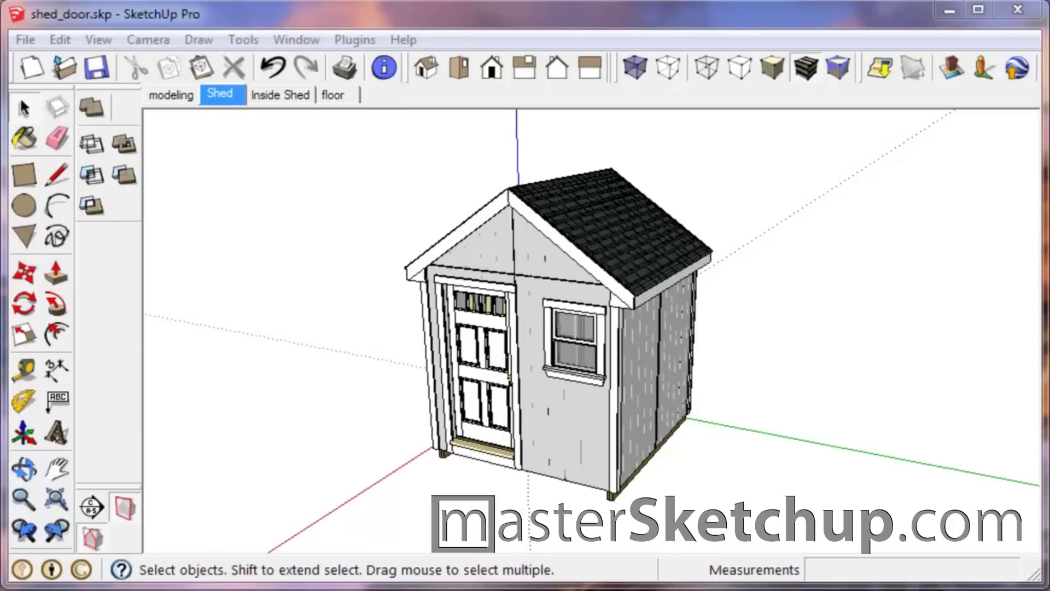
Step: Open the Inside Shed scene and examine the wall studs, rafters and floor behind the section cut
key("Page_Down")
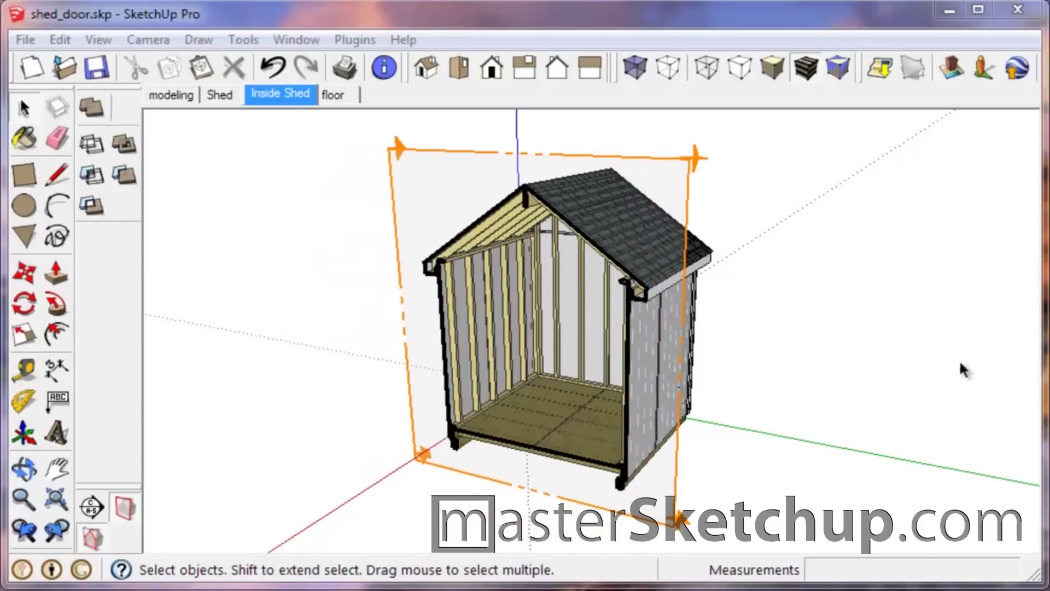
left_click(629, 379)
left_click(834, 345)
scroll(684, 335, "up", 3)
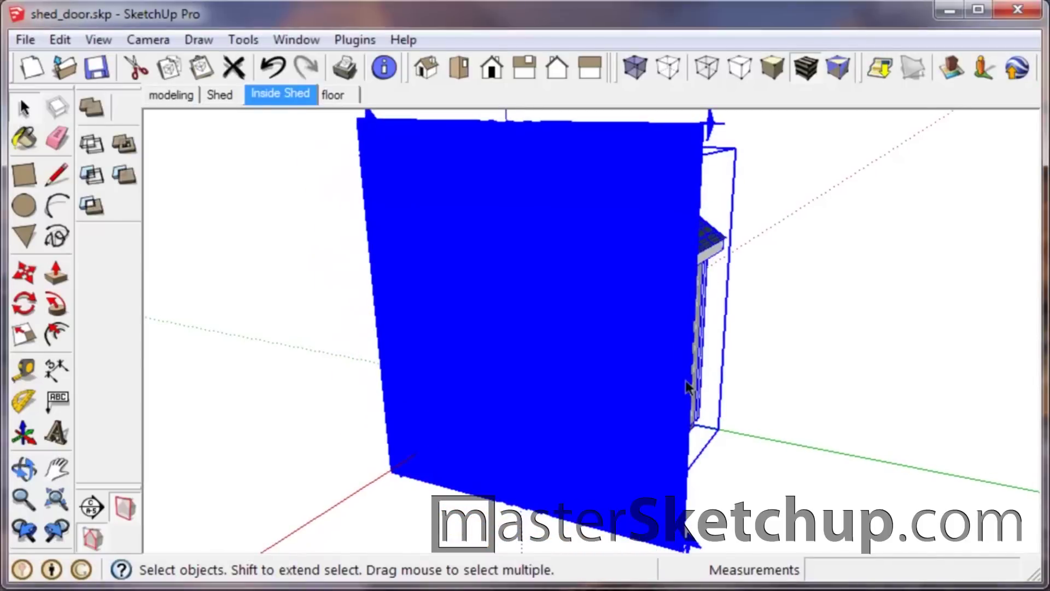
scroll(684, 336, "up", 2)
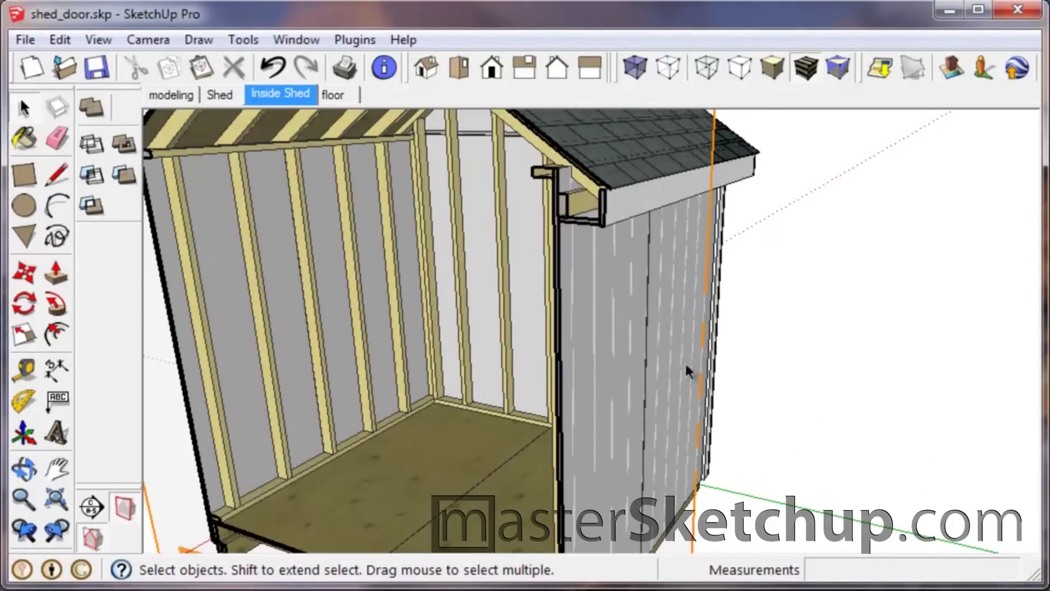
middle_click_drag(428, 363, 567, 368)
scroll(568, 368, "down", 4)
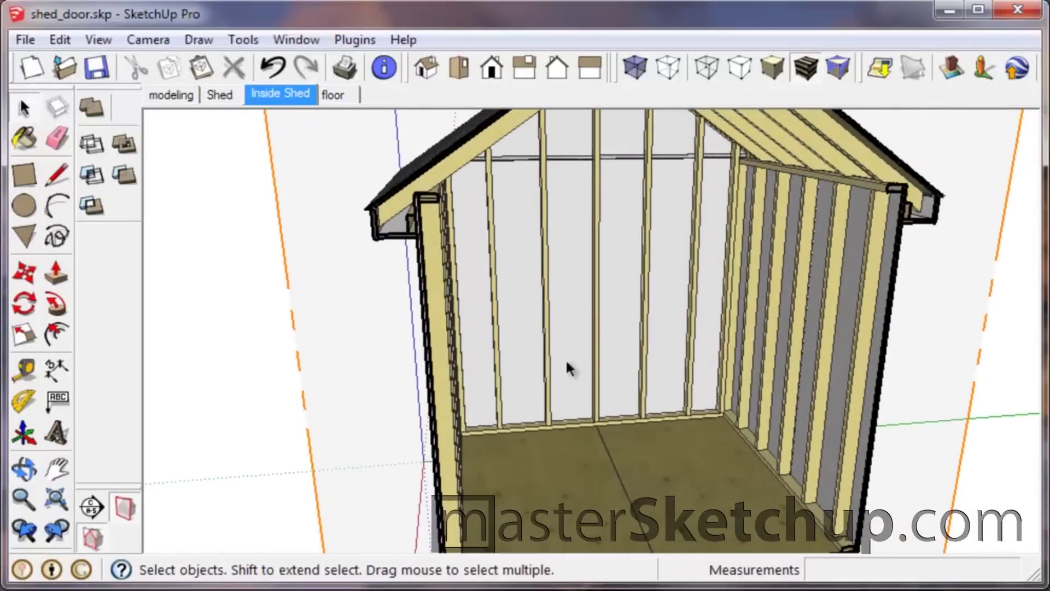
middle_click_drag(636, 409, 637, 267)
scroll(637, 267, "up", 2)
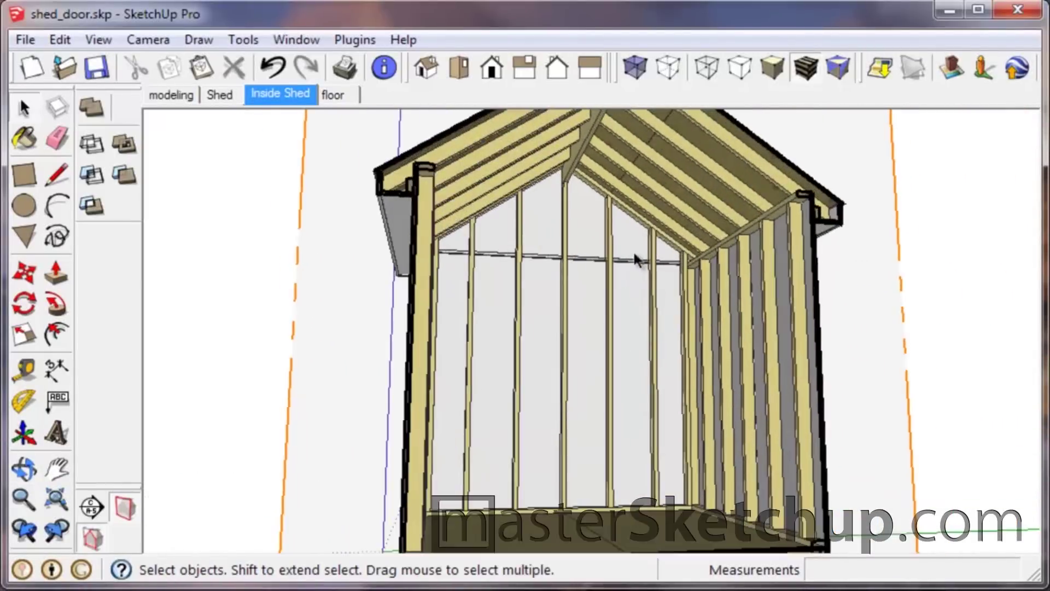
scroll(702, 284, "down", 3)
middle_click_drag(600, 346, 527, 512)
middle_click_drag(645, 401, 757, 223)
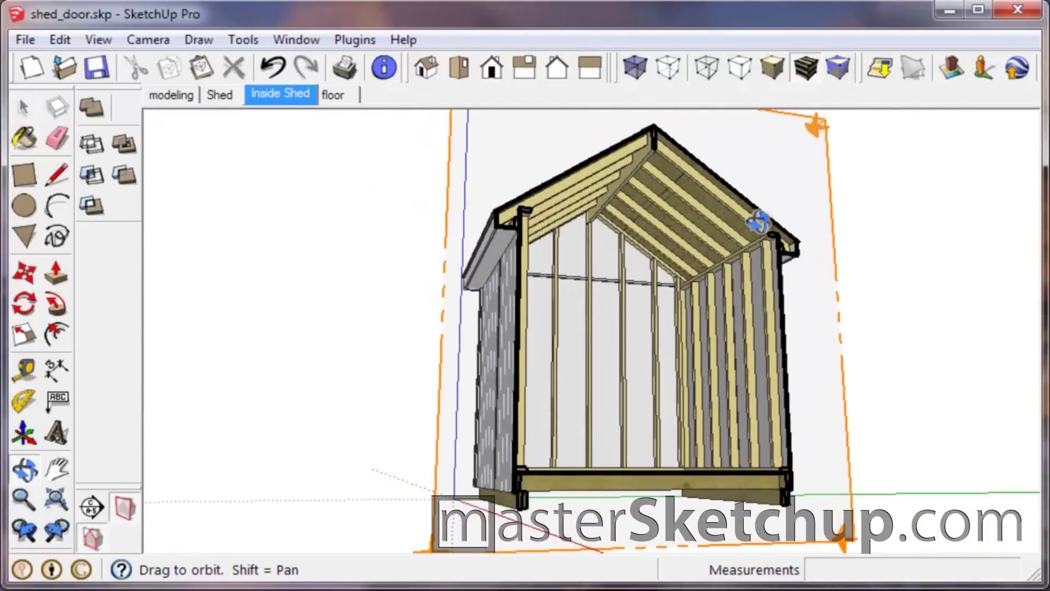
scroll(721, 309, "up", 3)
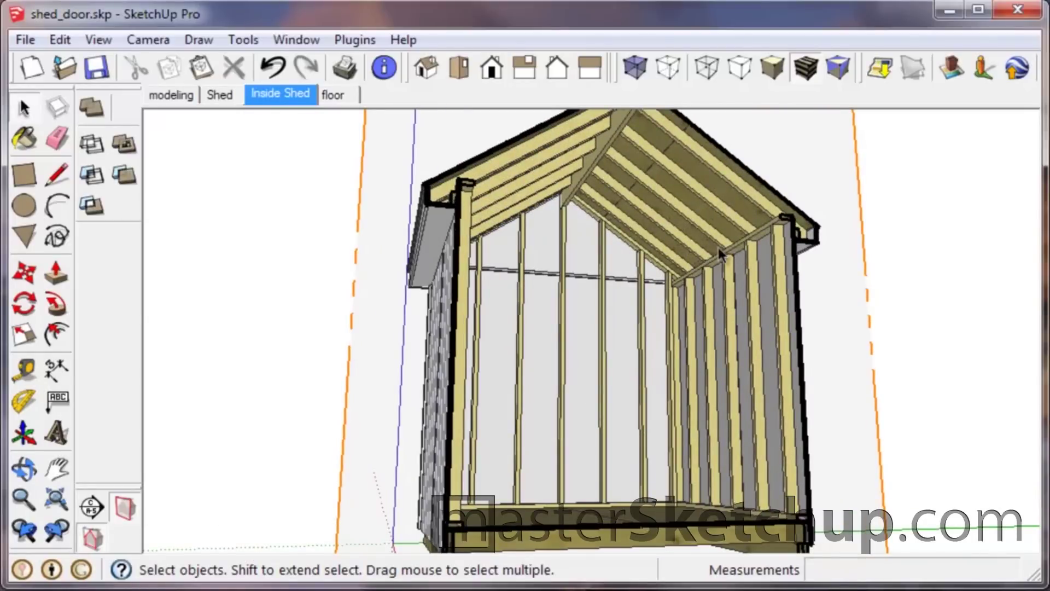
scroll(718, 247, "down", 2)
middle_click_drag(593, 391, 452, 470)
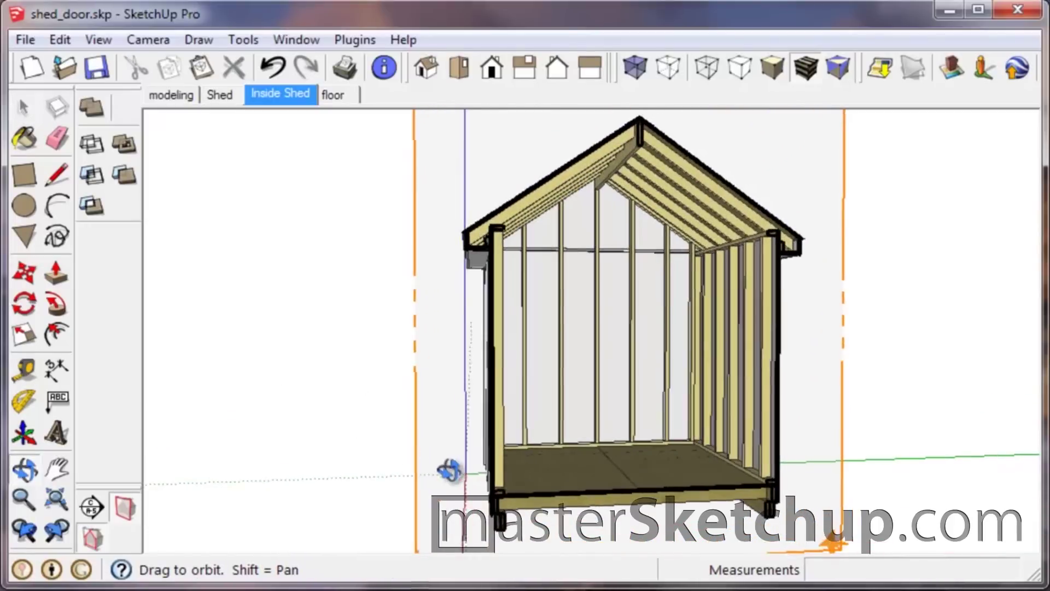
Step: Examine the sectioned roof eave up close, including the rafter end, soffit and wall top
scroll(522, 488, "up", 5)
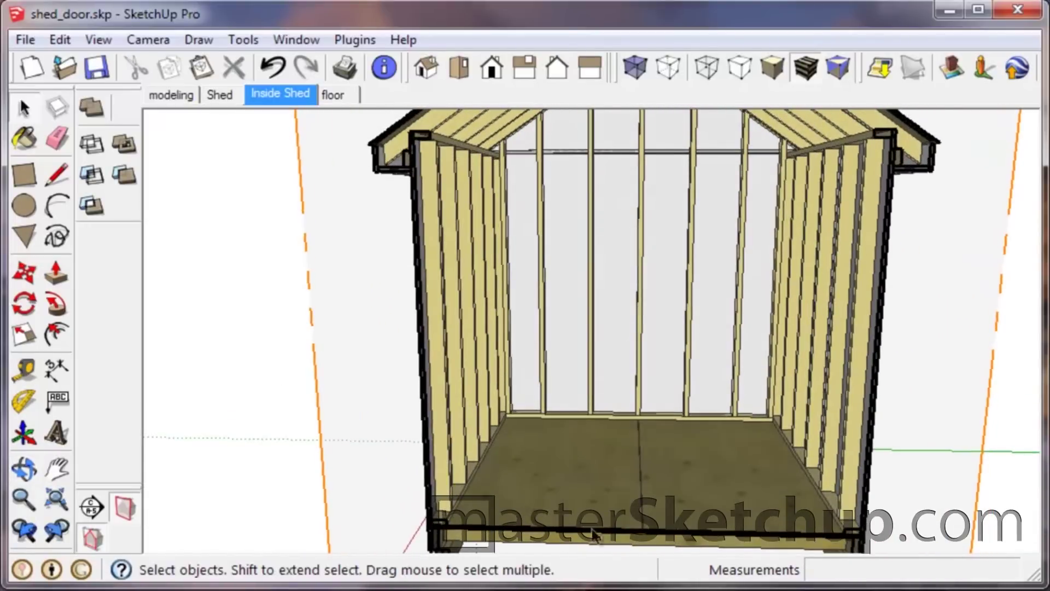
scroll(424, 351, "up", 6)
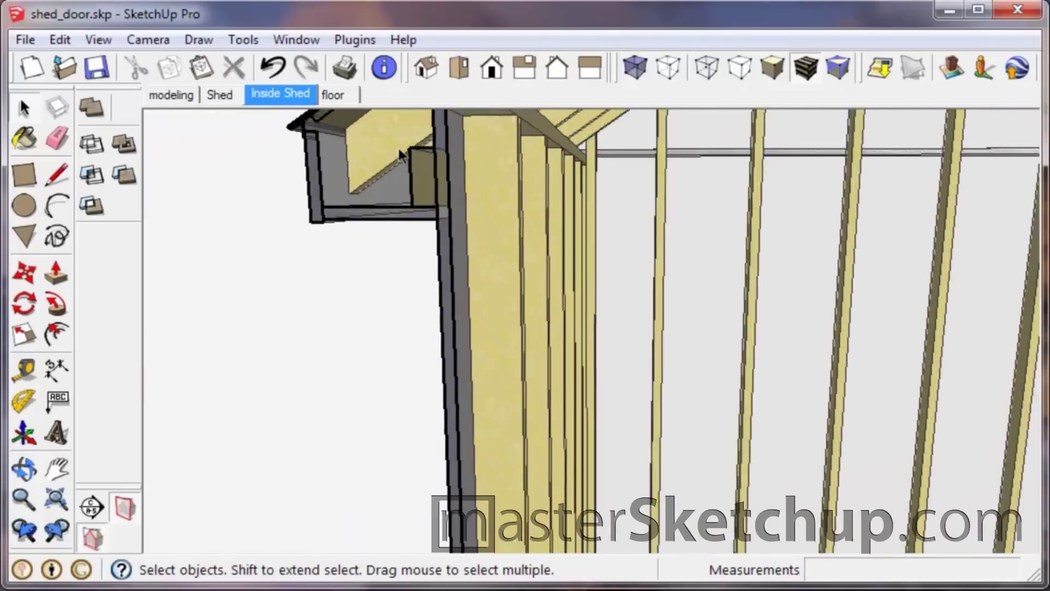
scroll(551, 392, "down", 4)
scroll(410, 237, "up", 4)
middle_click_drag(432, 251, 383, 262)
scroll(386, 260, "up", 4)
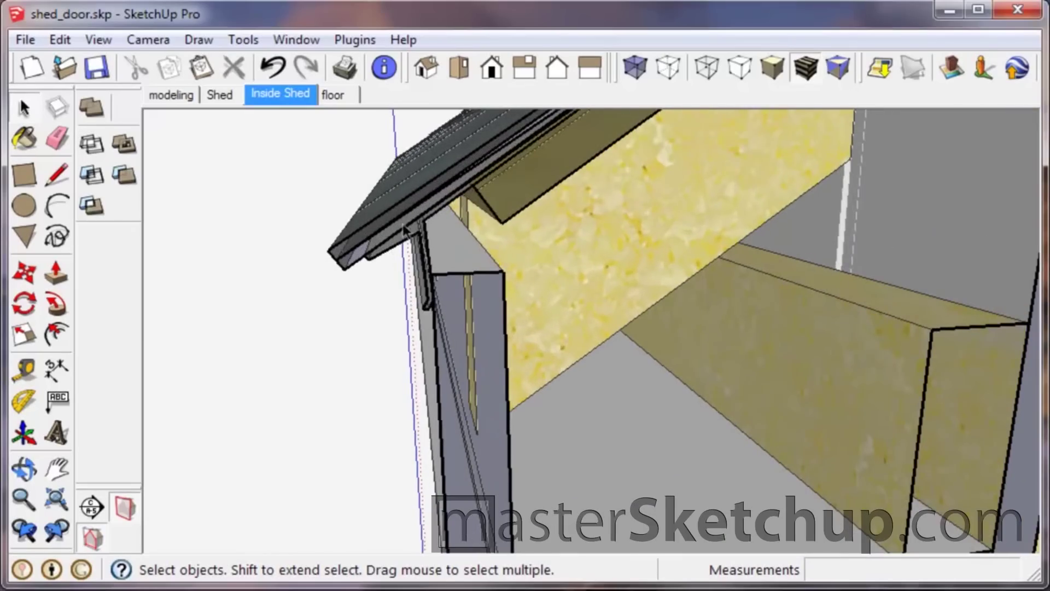
scroll(402, 249, "down", 5)
scroll(418, 339, "down", 2)
middle_click_drag(437, 324, 325, 271)
scroll(454, 277, "down", 6)
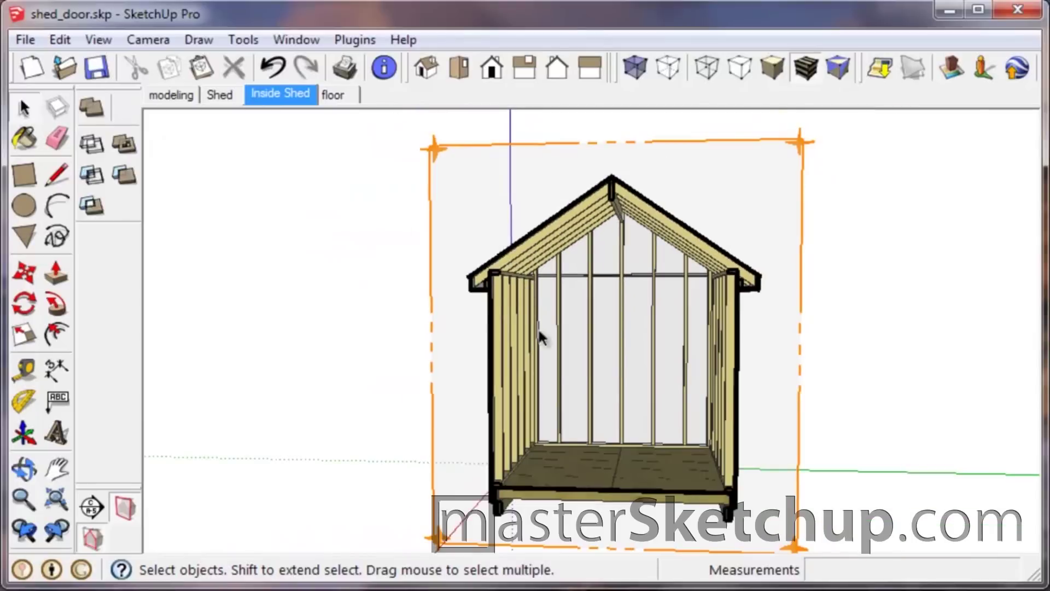
Step: Switch to the floor scene and examine the separate floor platform alongside the complete shed
middle_click_drag(541, 337, 606, 437)
middle_click_drag(657, 321, 569, 375)
scroll(557, 283, "down", 2)
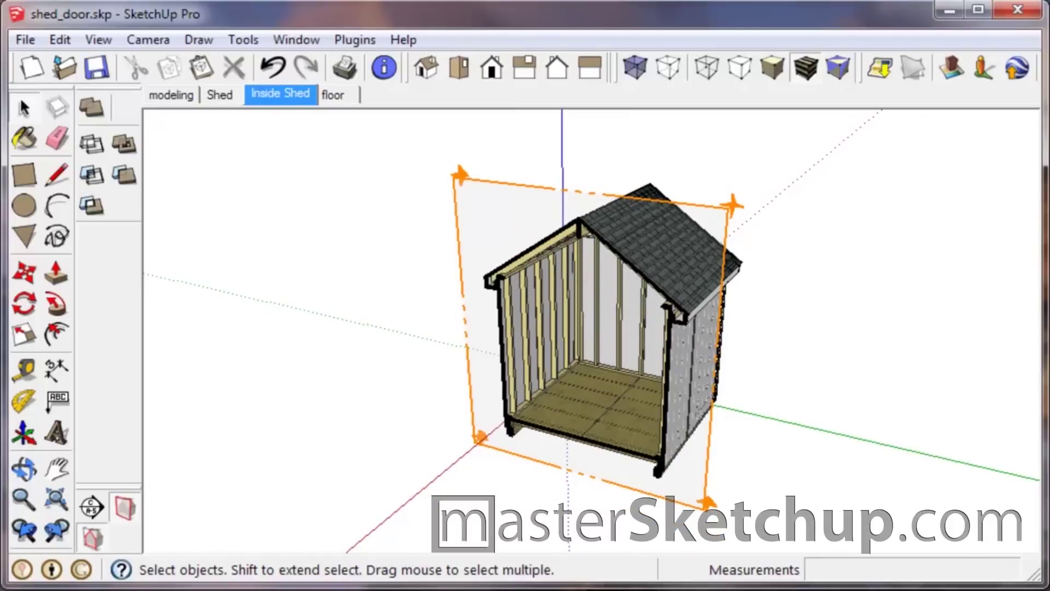
key("Page_Down")
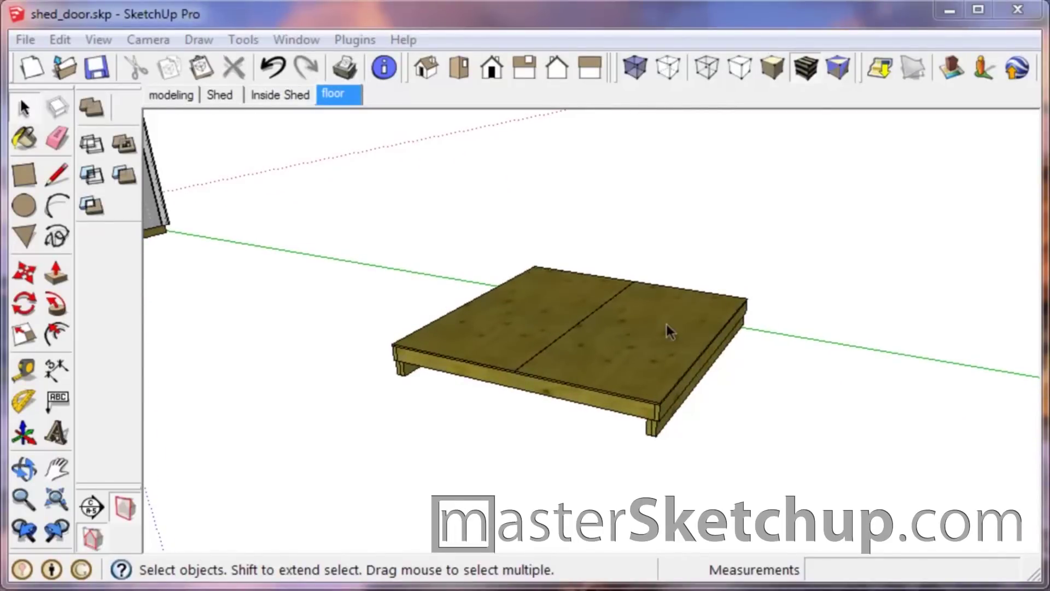
scroll(774, 352, "down", 5)
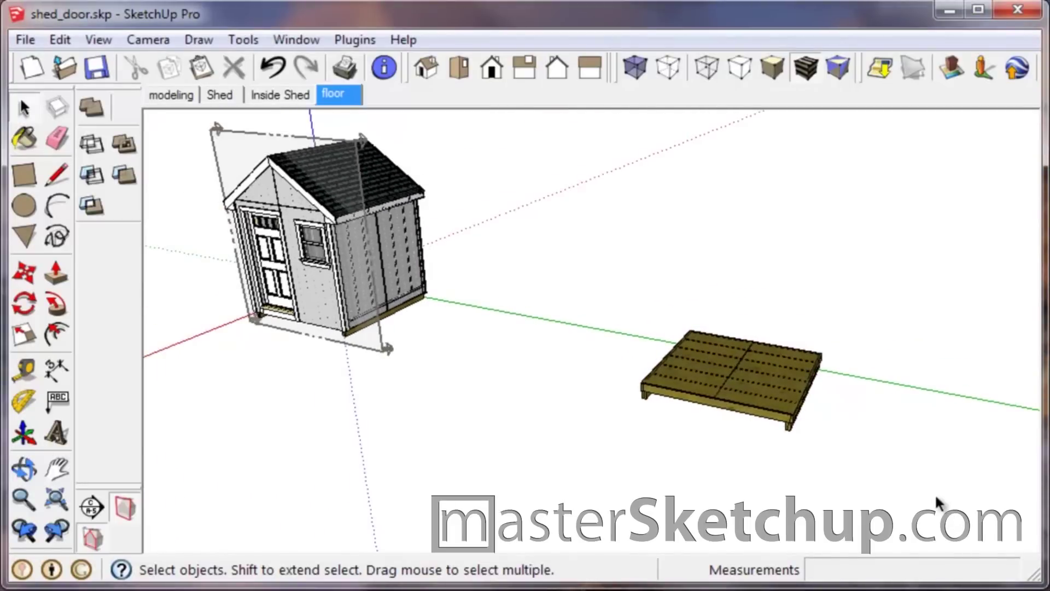
scroll(227, 149, "up", 4)
scroll(519, 498, "down", 3)
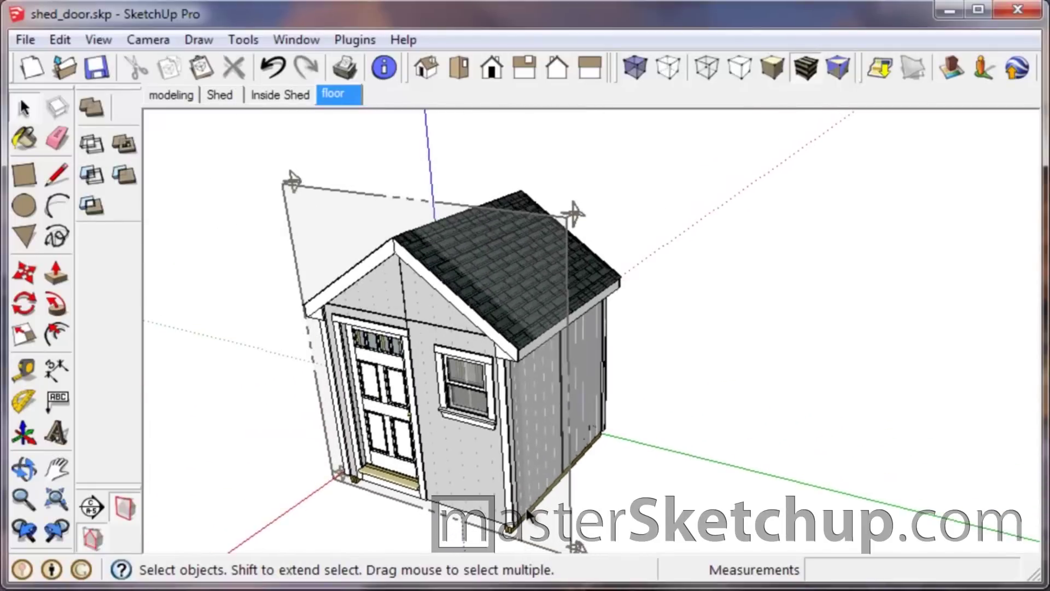
middle_click_drag(617, 495, 624, 438)
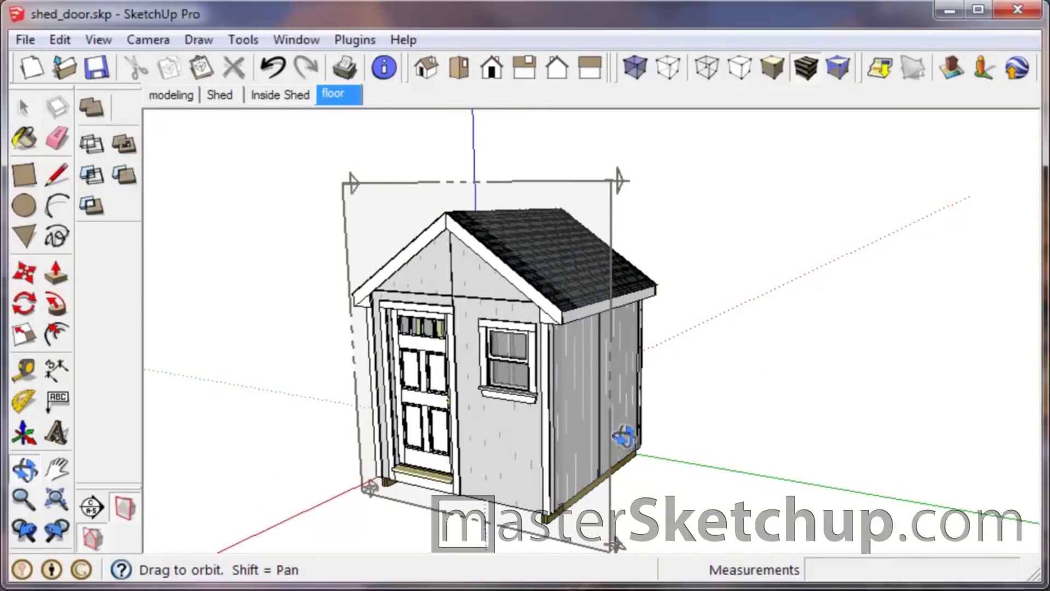
middle_click_drag(624, 437, 514, 452)
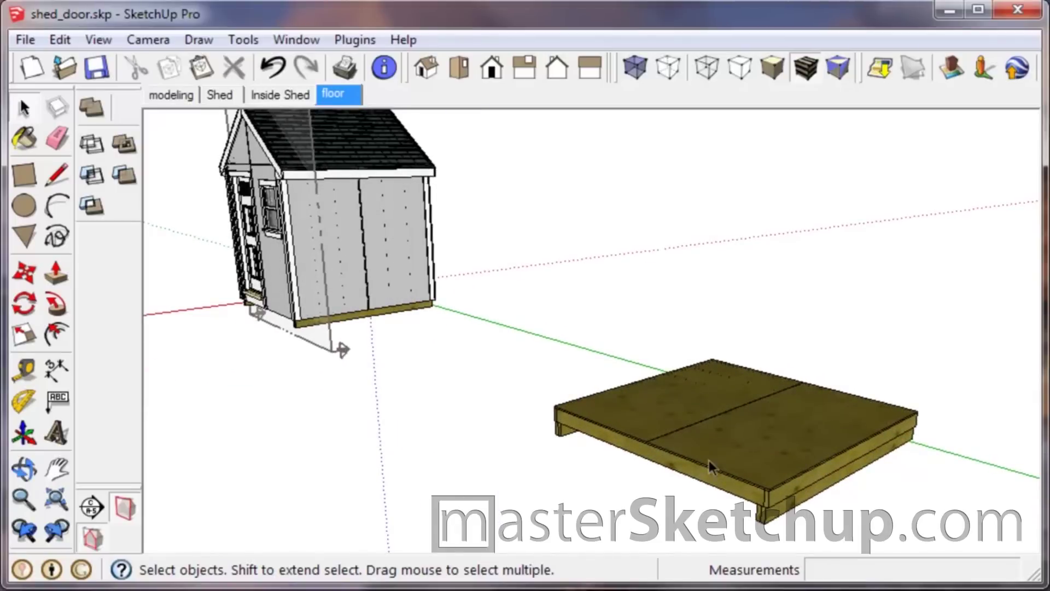
Step: Examine the floor platform's plywood top, centre seam and supporting boards from several angles
mouse_move(690, 426)
middle_mouse_down()
mouse_move(663, 424)
mouse_move(674, 432)
middle_mouse_up()
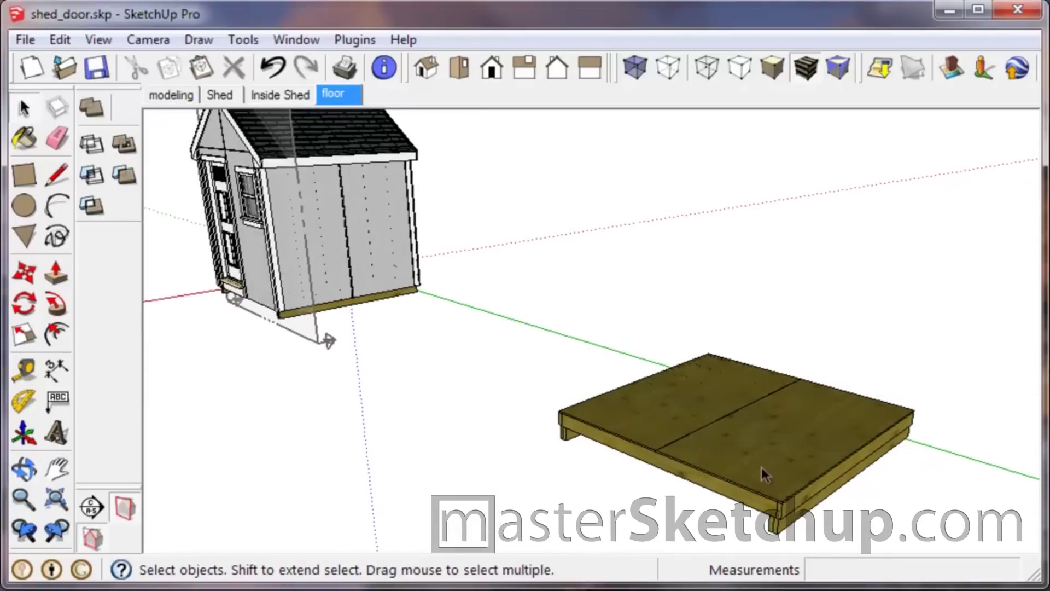
scroll(801, 469, "up", 2)
scroll(546, 369, "down", 2)
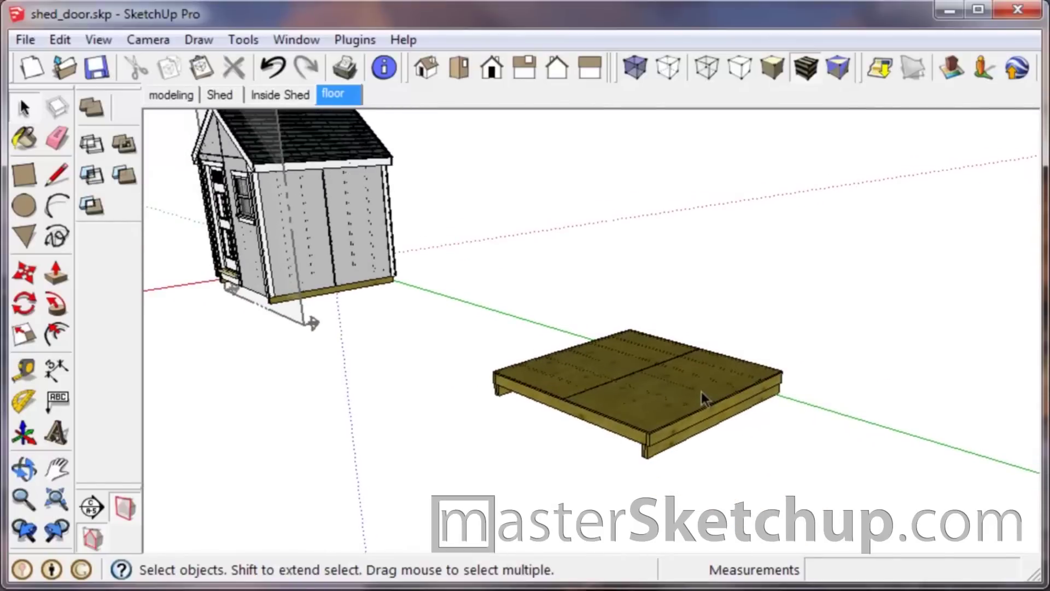
scroll(702, 393, "up", 3)
middle_click_drag(530, 415, 698, 445)
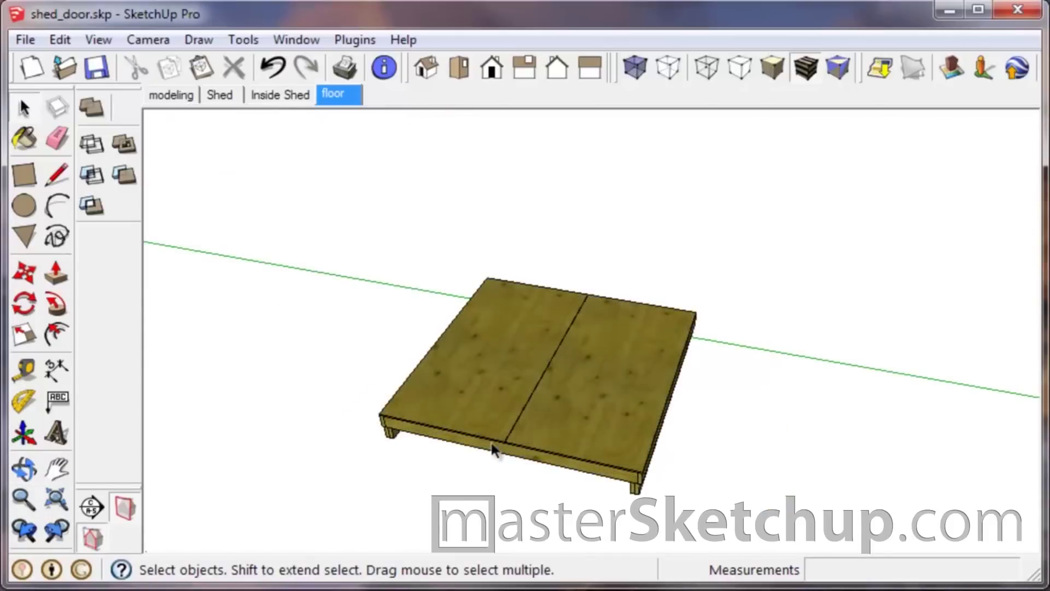
scroll(552, 405, "up", 3)
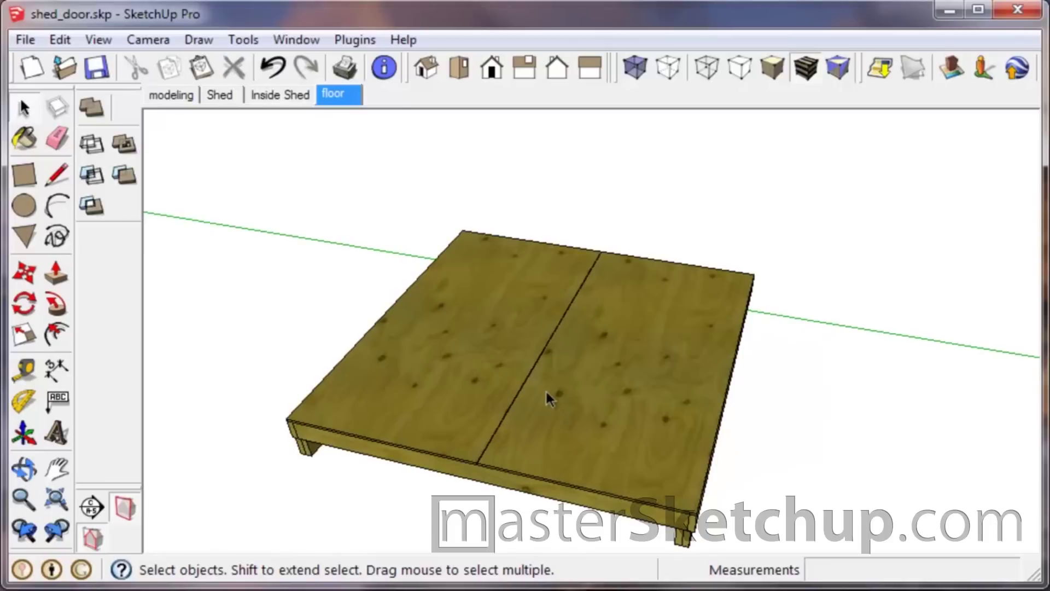
middle_click_drag(366, 381, 501, 394)
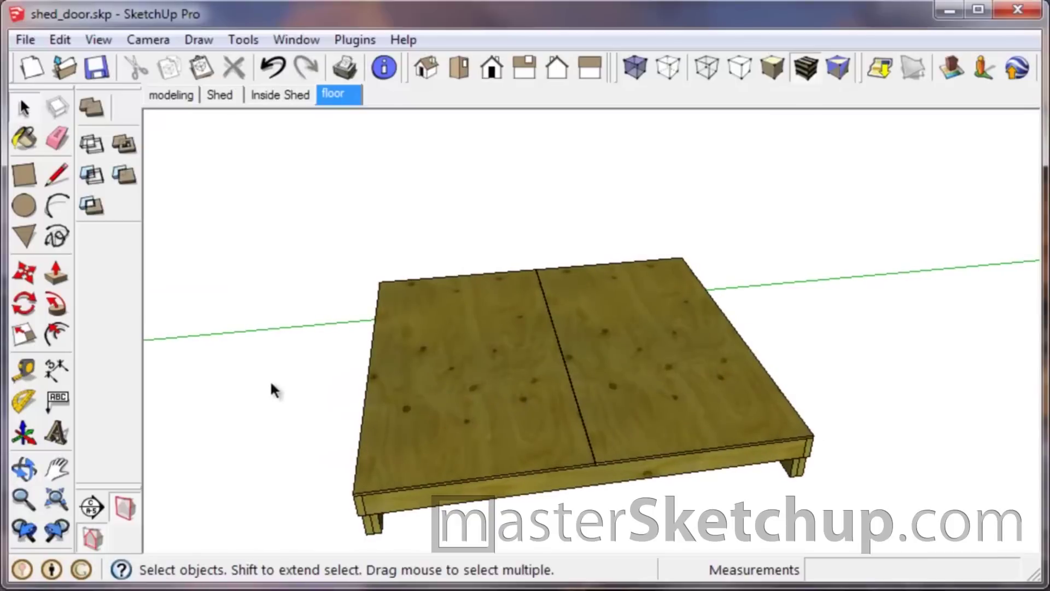
Step: Measure across the plywood floor between its opposite outer edges with the Tape Measure tool
left_click(28, 370)
middle_click_drag(394, 370, 651, 429)
scroll(553, 265, "down", 3)
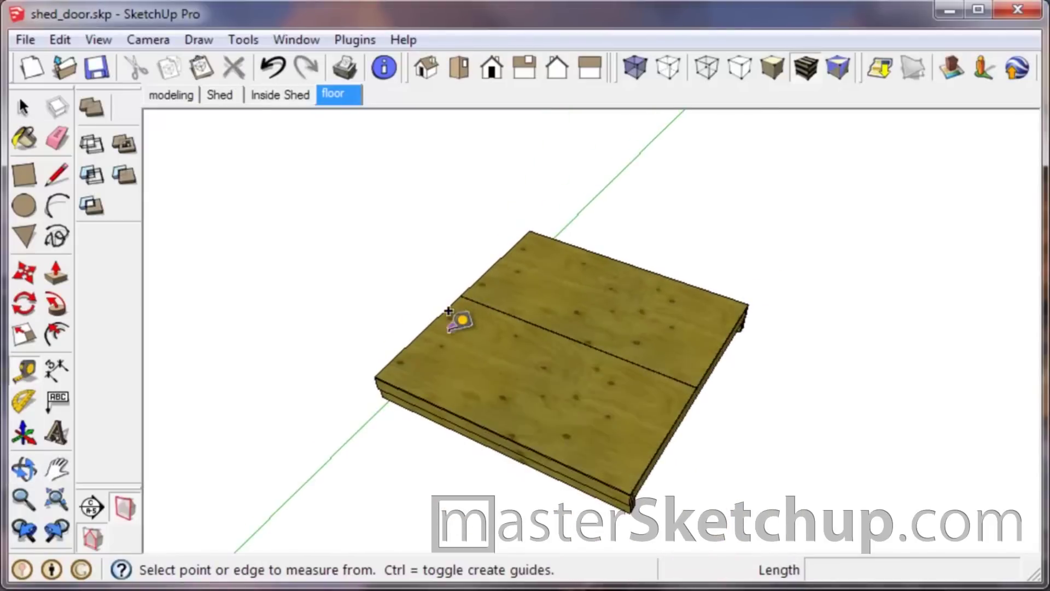
left_click(420, 332)
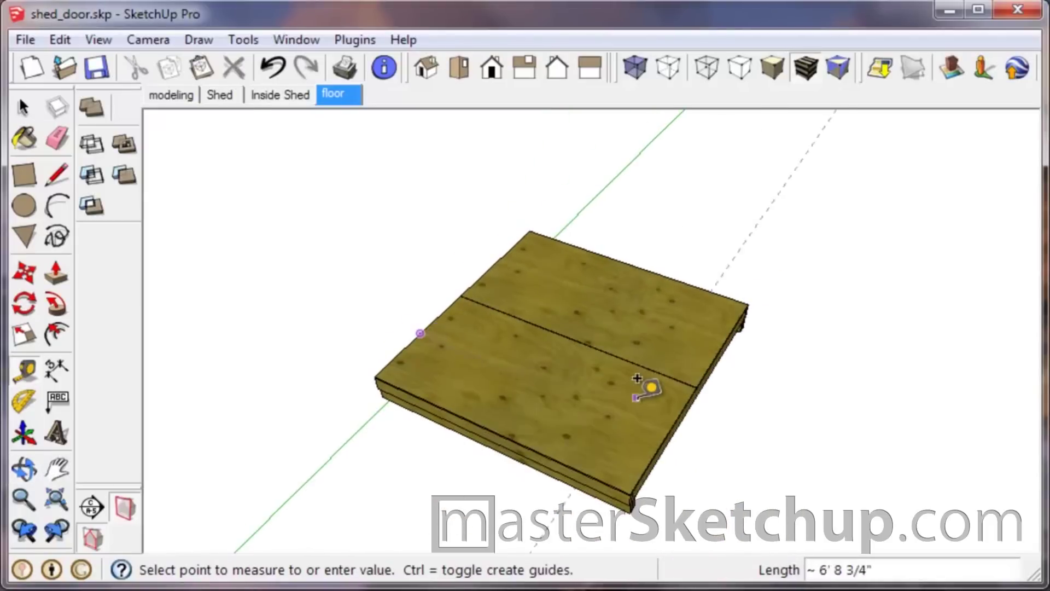
left_click(662, 421)
Step: Delete the plywood sheathing on the floor platform to expose the framing underneath
middle_click_drag(668, 368, 437, 303)
scroll(459, 322, "down", 2)
scroll(438, 304, "up", 2)
key("space")
left_click(536, 328)
key("Delete")
Step: Examine the exposed floor joists, rim boards and supporting skids, and restore the plywood sheathing
middle_click_drag(584, 417, 640, 337)
scroll(712, 445, "up", 5)
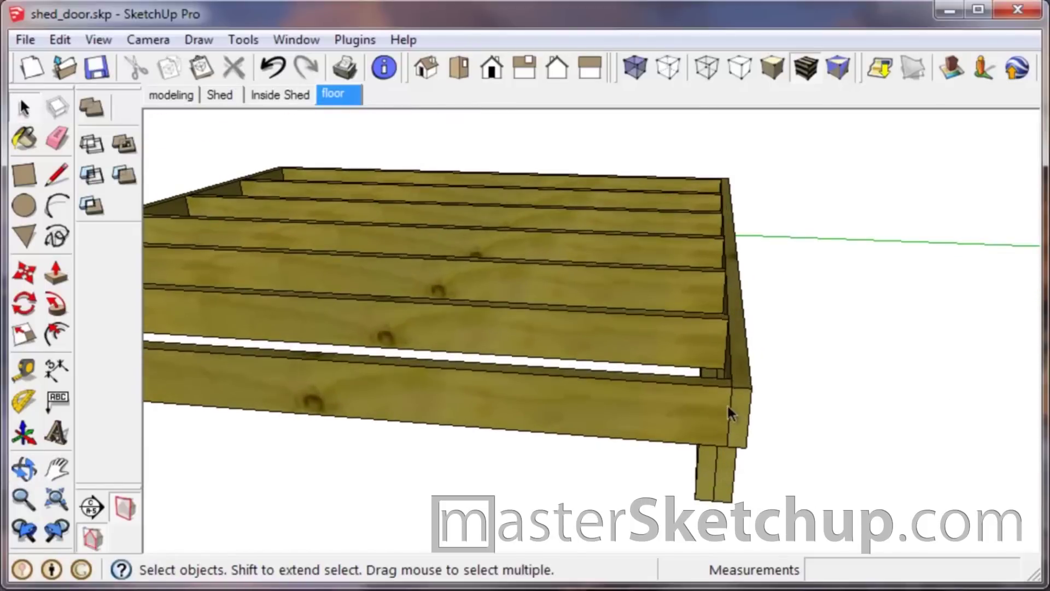
mouse_move(727, 399)
middle_mouse_down()
mouse_move(699, 416)
mouse_move(687, 461)
mouse_move(722, 487)
middle_mouse_up()
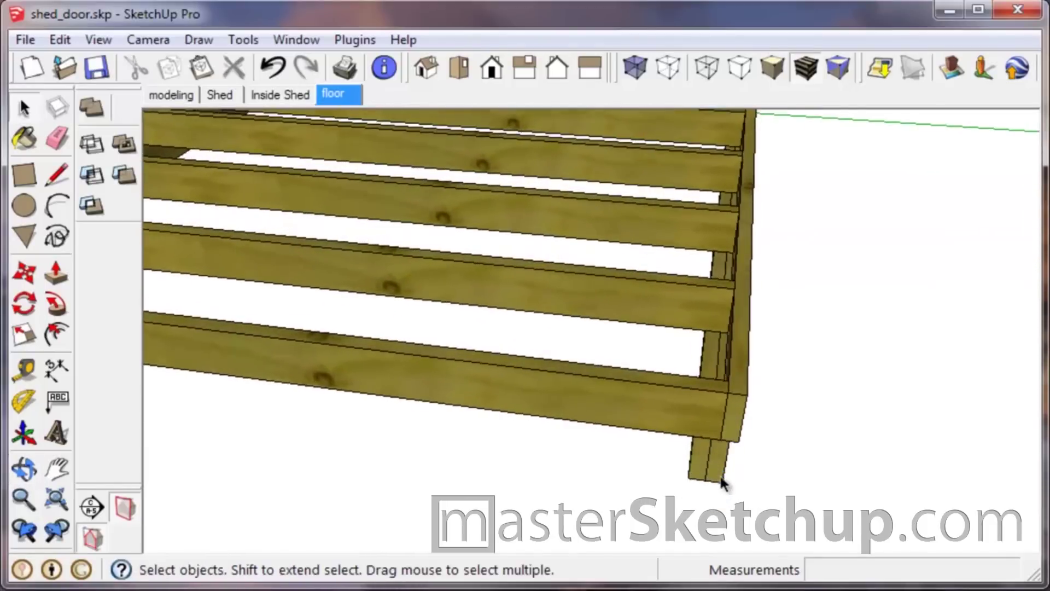
scroll(723, 457, "down", 4)
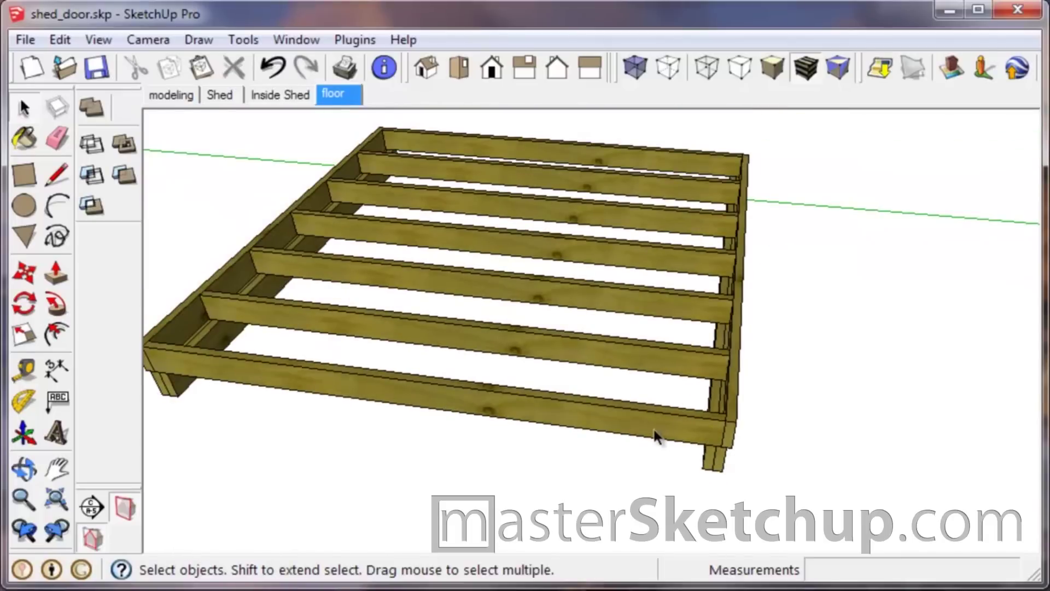
scroll(653, 437, "down", 1)
scroll(653, 438, "down", 1)
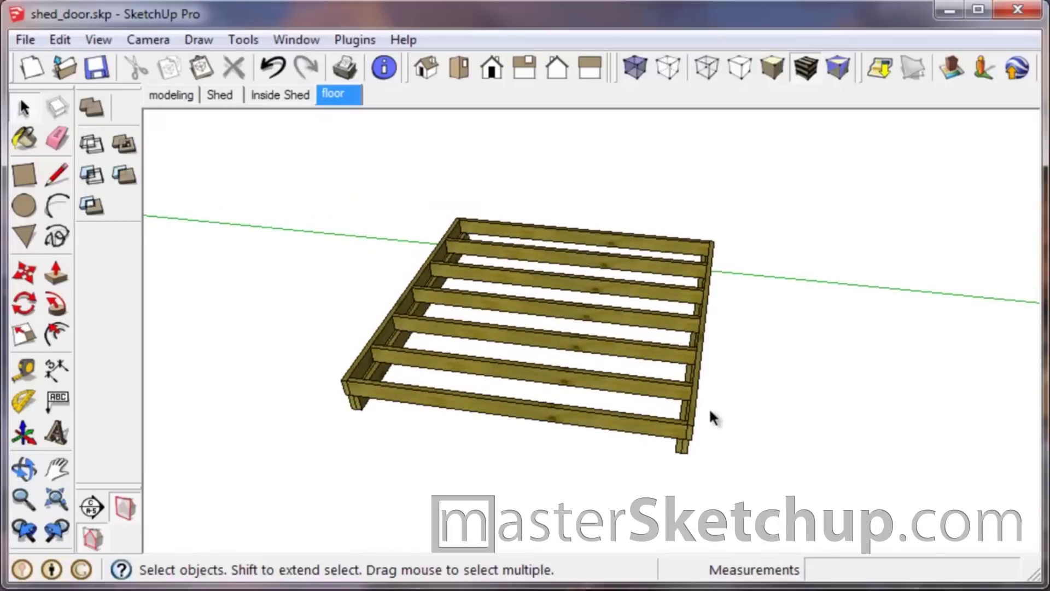
middle_click_drag(706, 405, 469, 305)
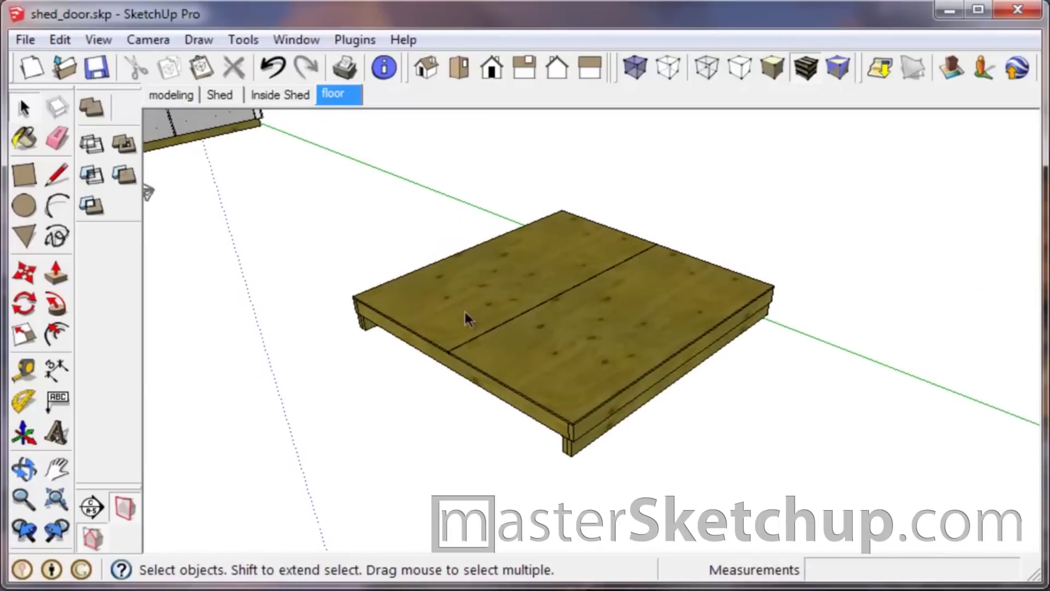
Step: Draw a 4' by 8' rectangle on the ground beside the finished floor platform
scroll(459, 273, "down", 1)
scroll(458, 270, "down", 1)
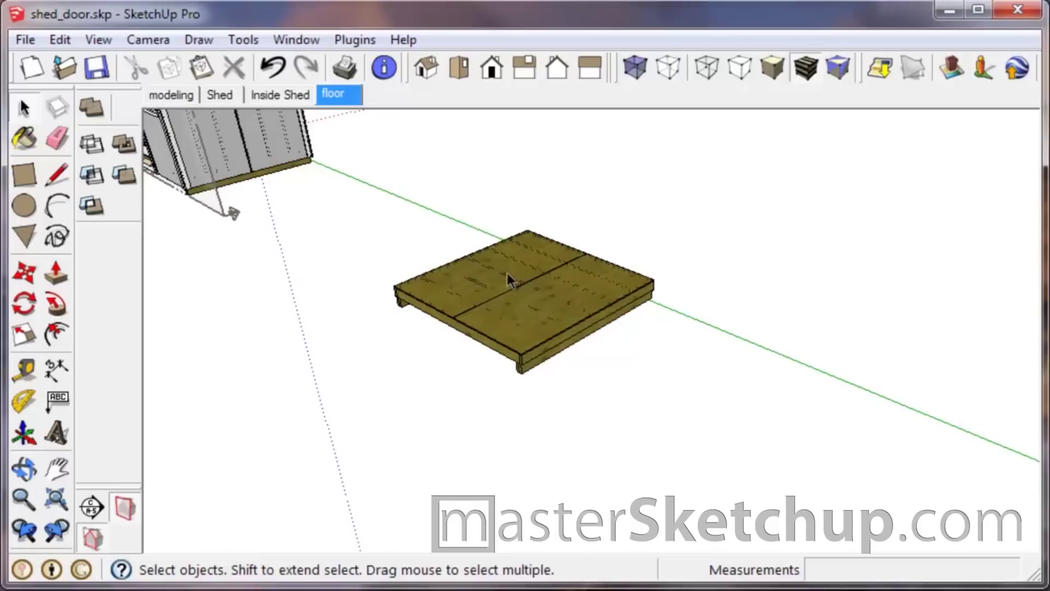
key("r")
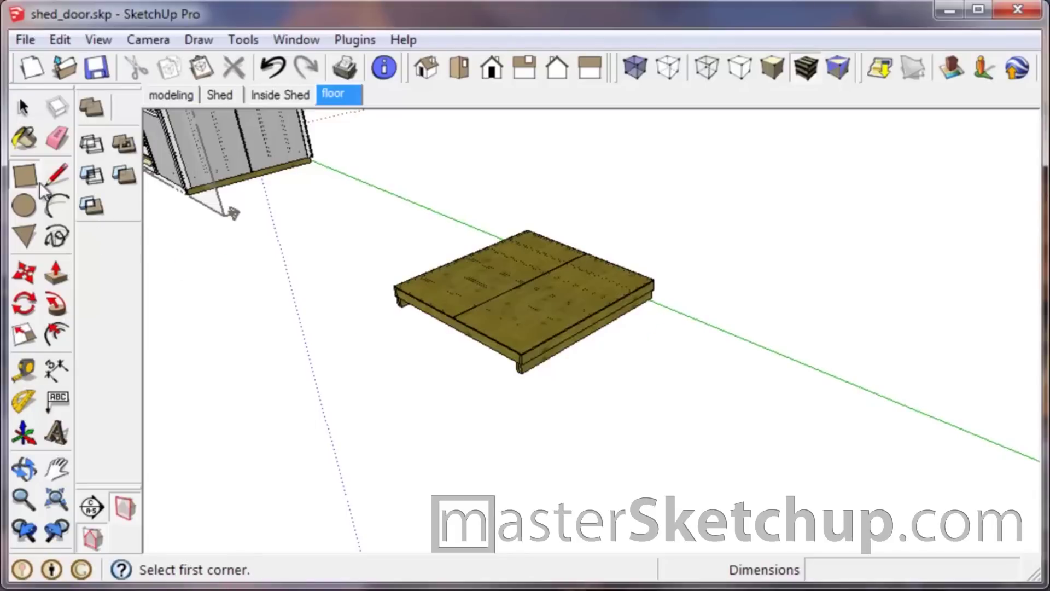
left_click(759, 354)
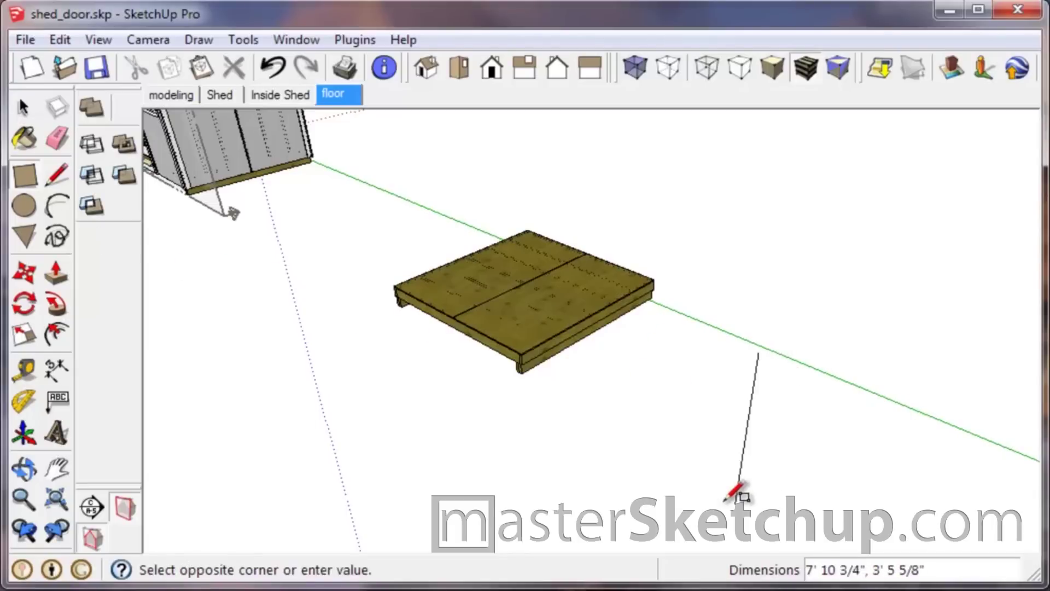
left_click(709, 480)
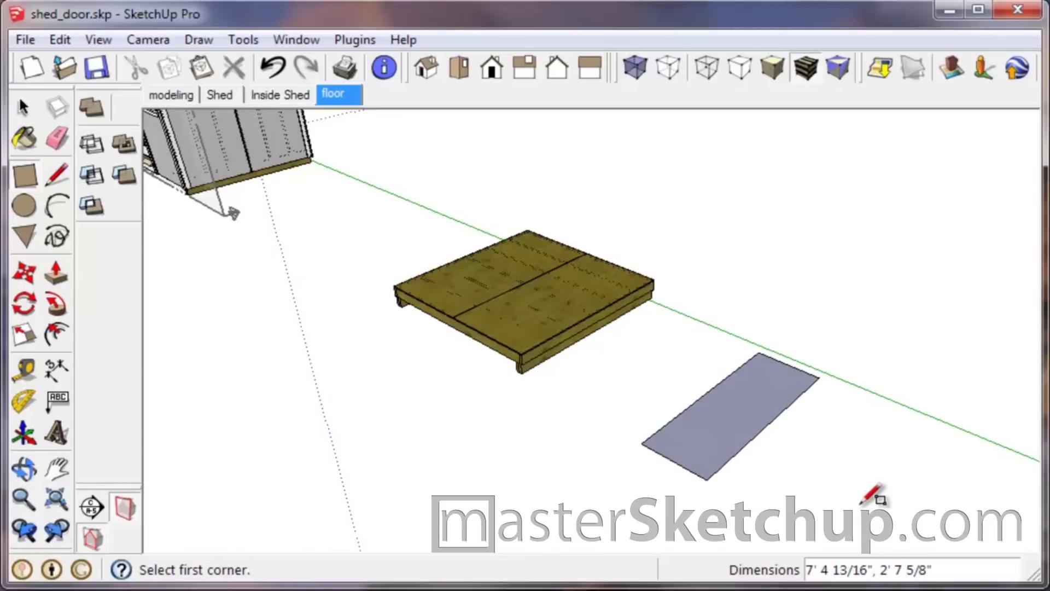
type("4',8")
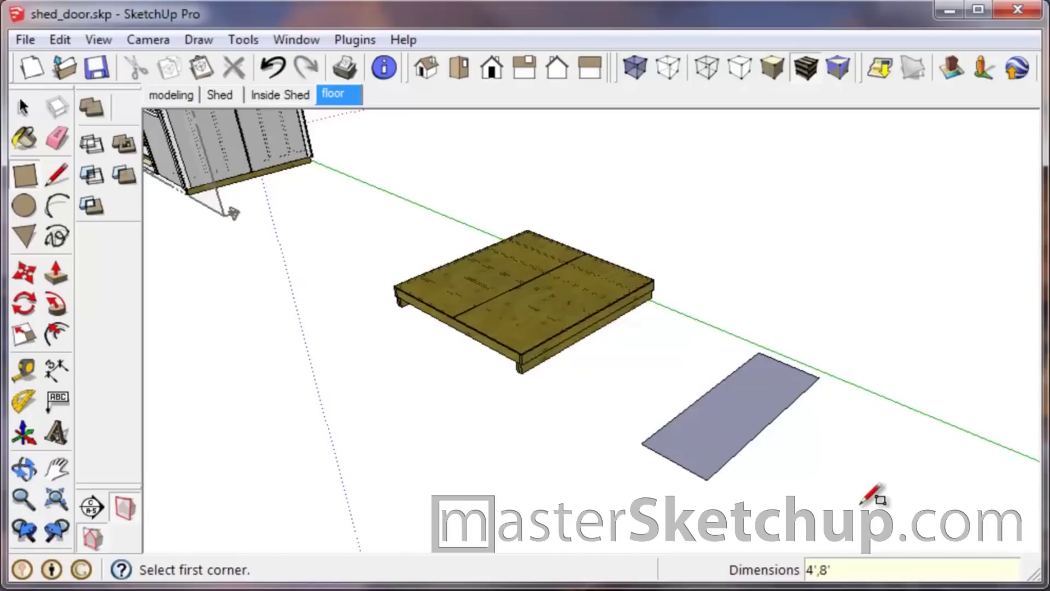
key("Return")
key("space")
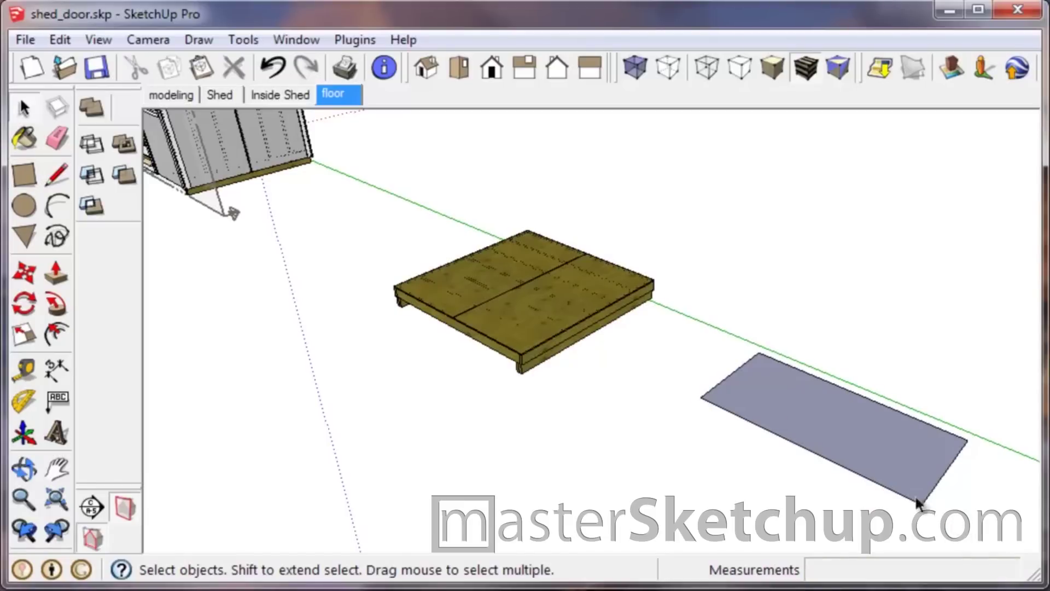
Step: Rotate the rectangle and its edges 90 degrees about the middle of its face
double_click(867, 425)
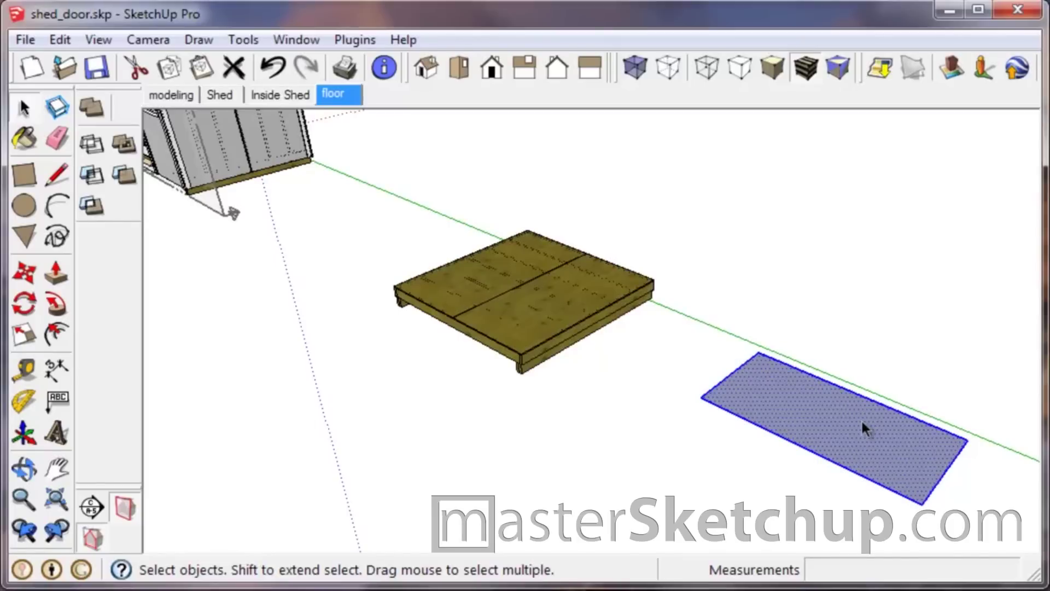
key("q")
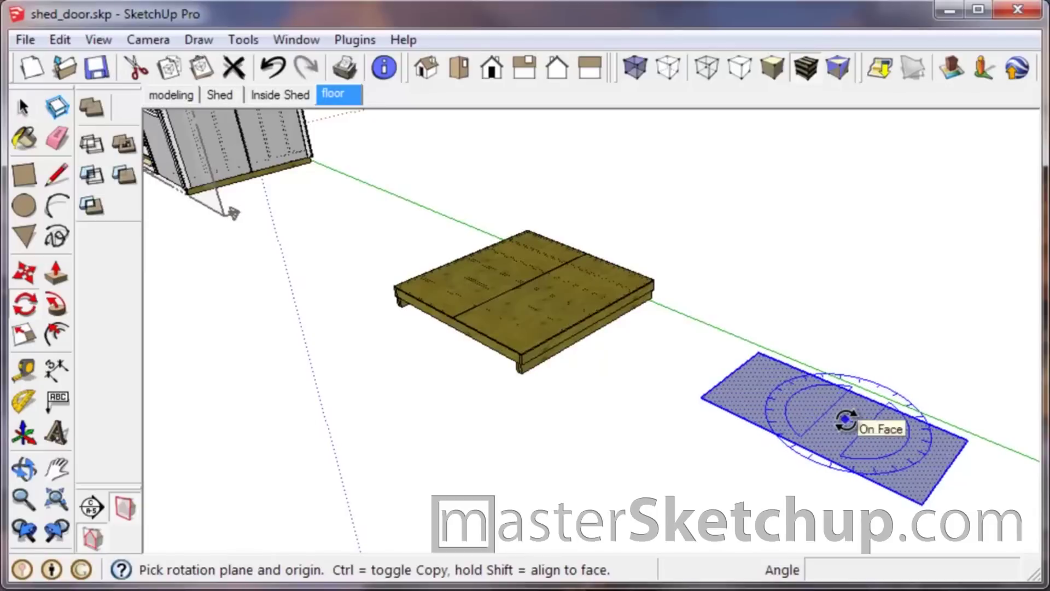
left_click(839, 420)
left_click(933, 462)
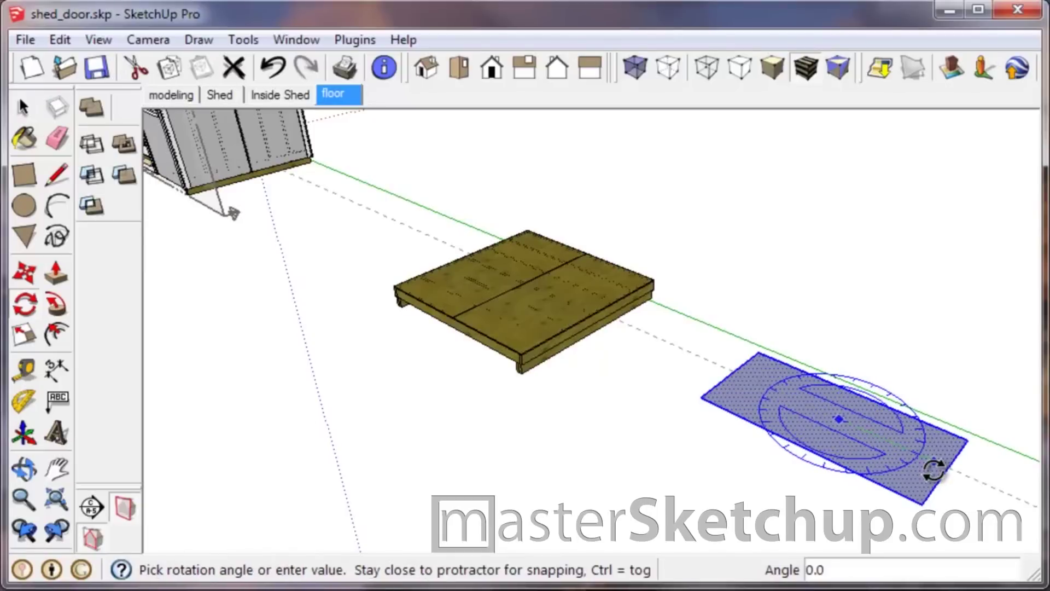
left_click(773, 486)
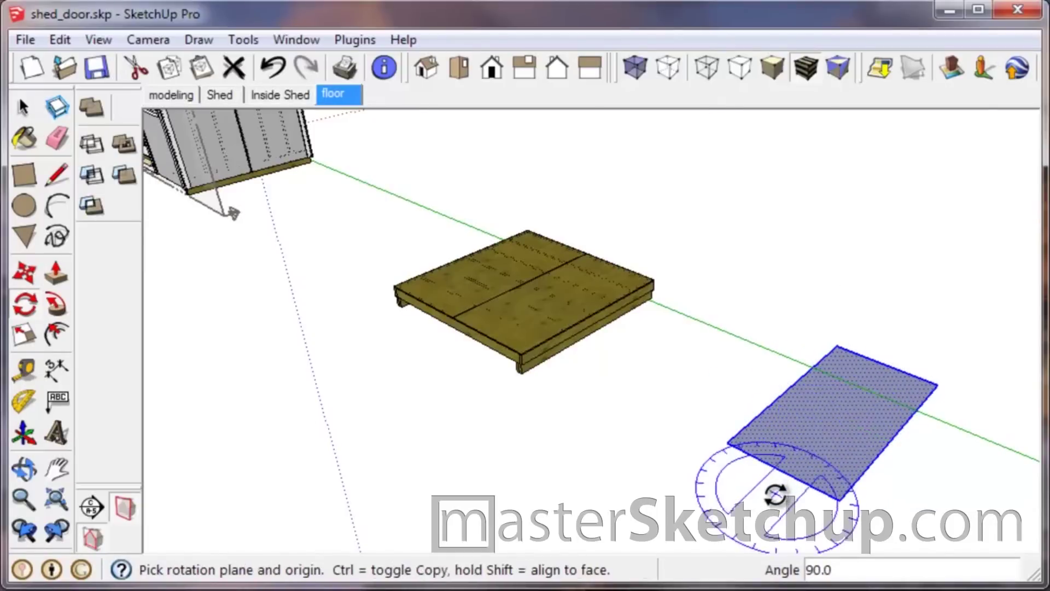
Step: Extrude the rectangle upward 3/4" with Push/Pull to form a plywood sheet
key("p")
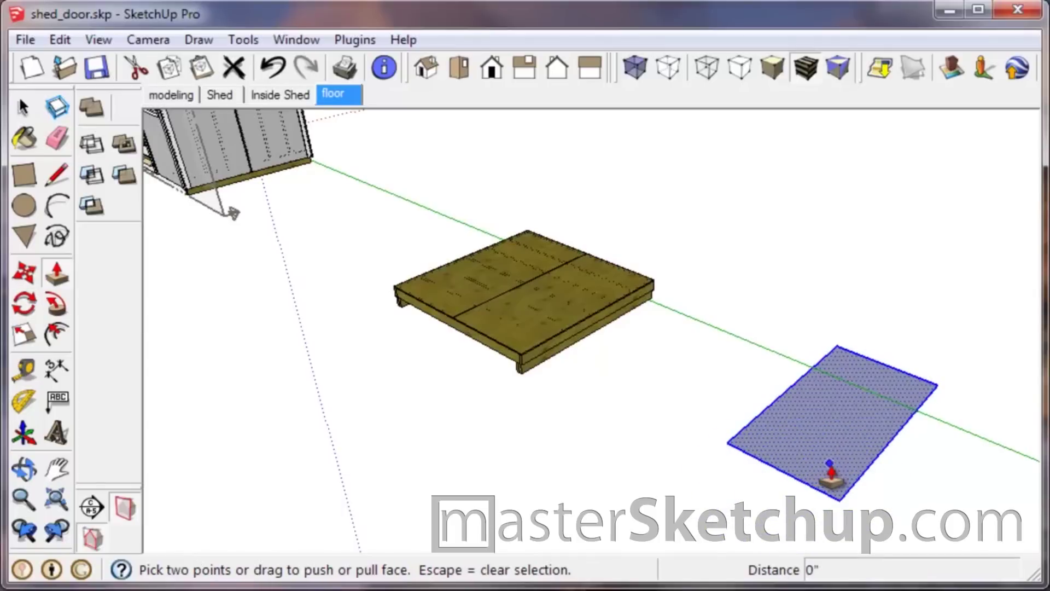
left_click(61, 280)
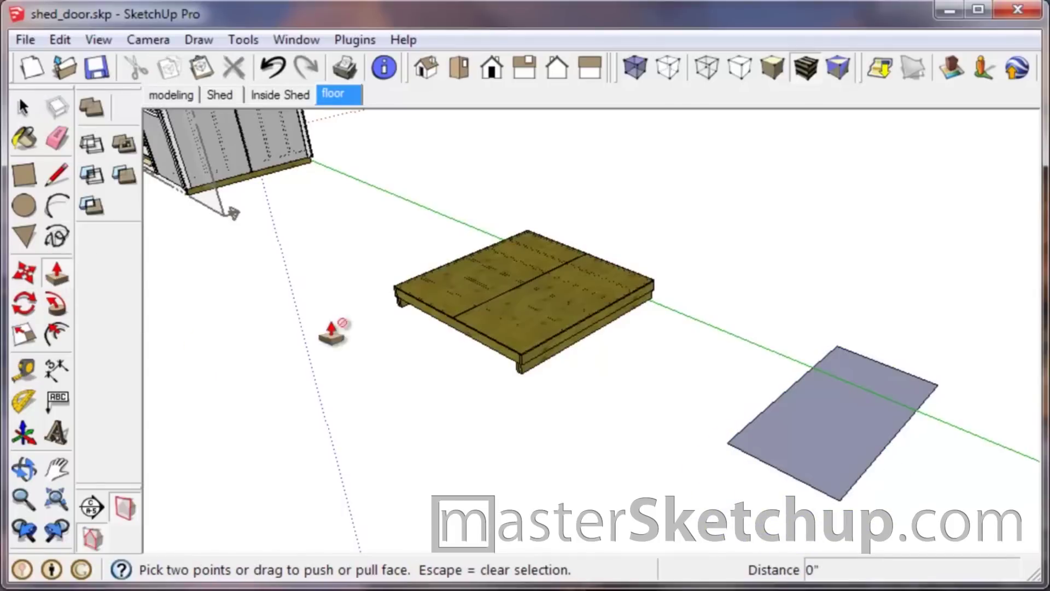
left_click(861, 426)
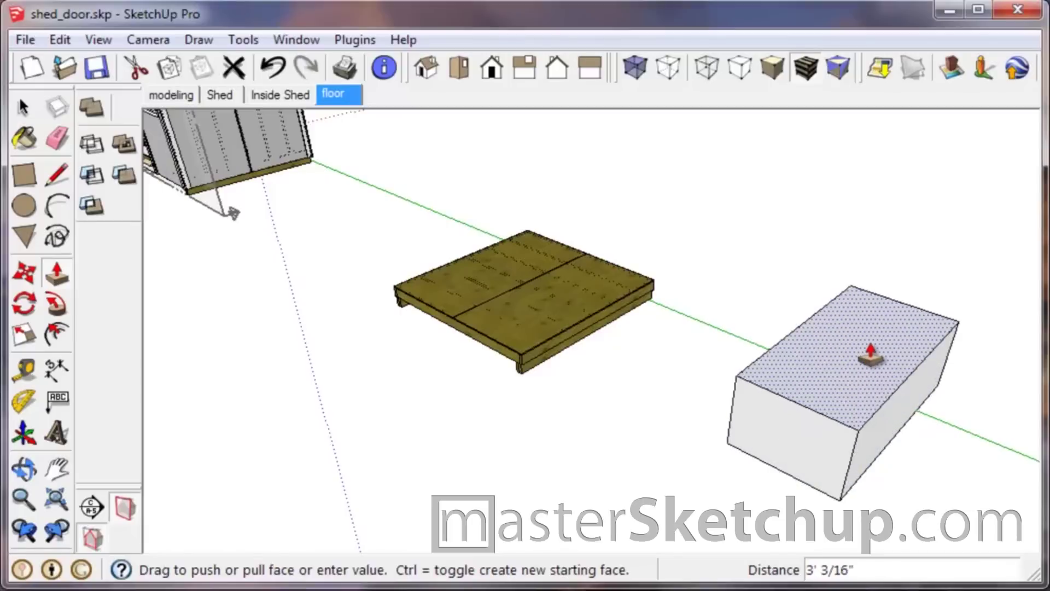
left_click(870, 352)
type("3/4")
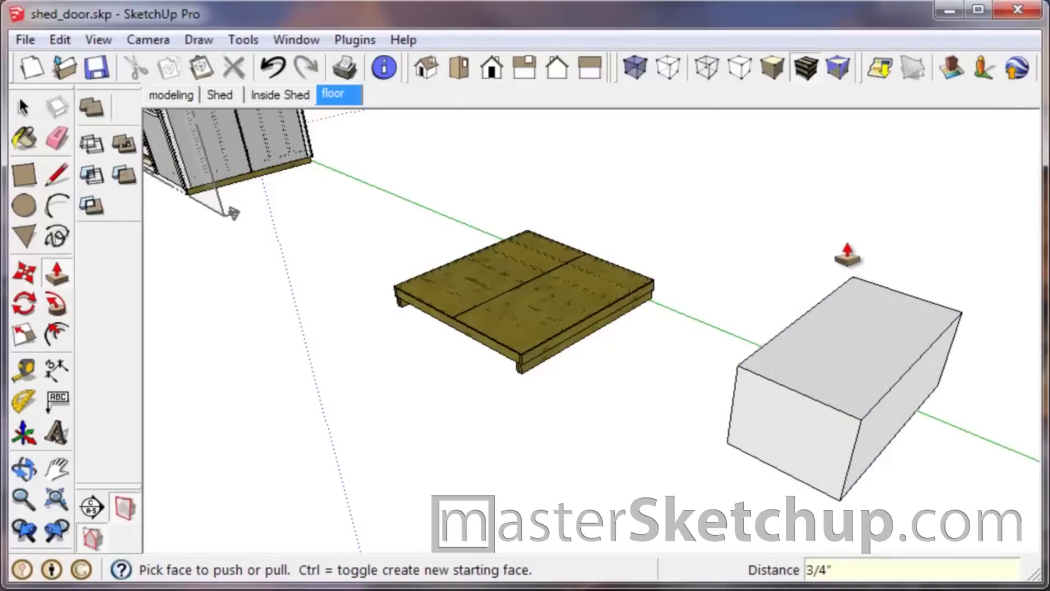
key("Return")
key("space")
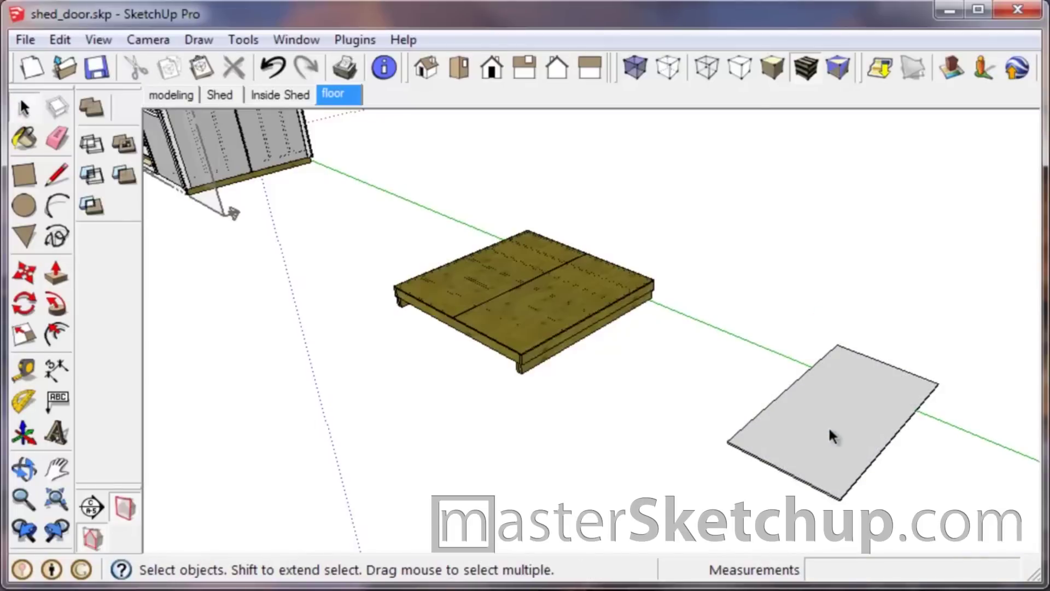
Step: Make a group from the top face and edges of the new plywood sheet
double_click(829, 429)
right_click(830, 429)
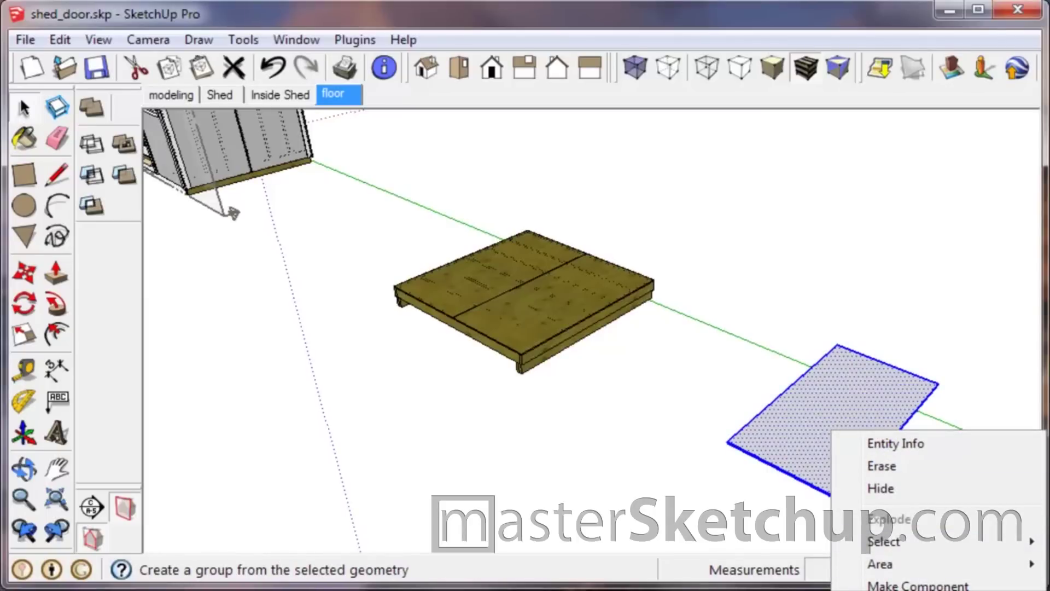
left_click(903, 589)
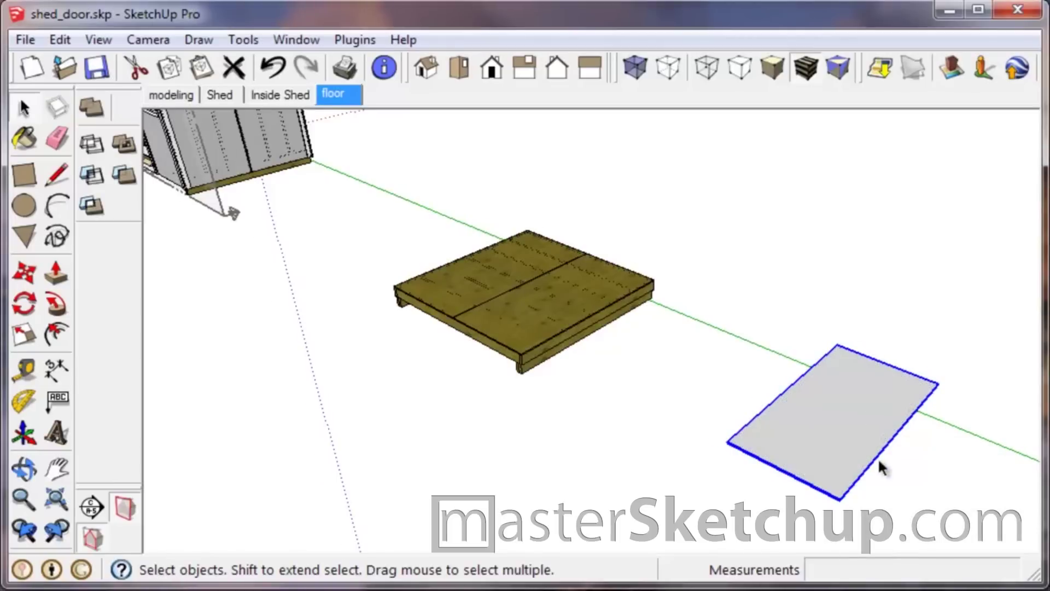
scroll(881, 466, "up", 3)
middle_click_drag(881, 466, 819, 468)
key("m")
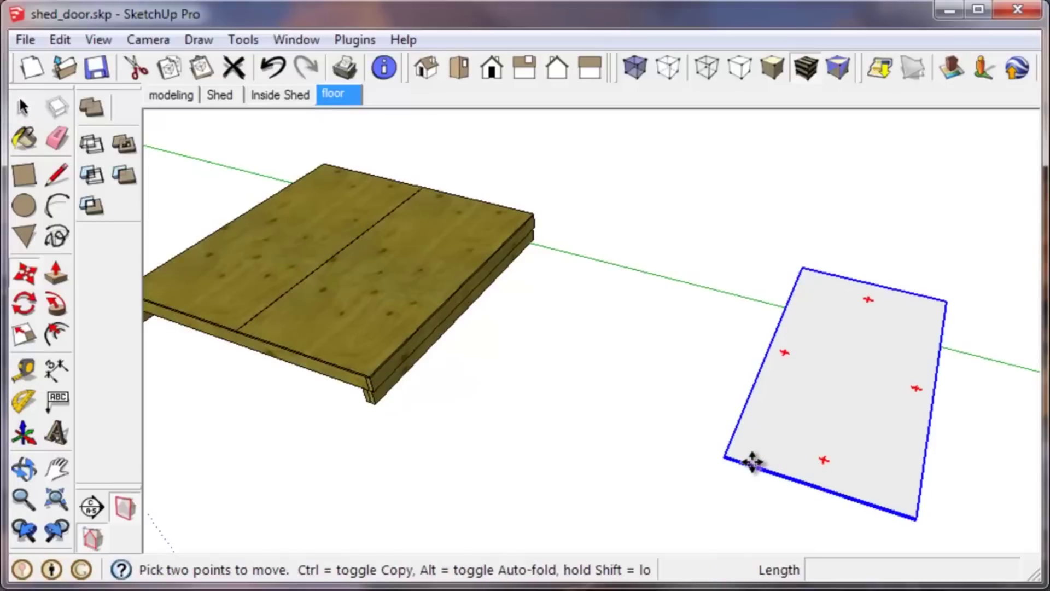
left_click(733, 457)
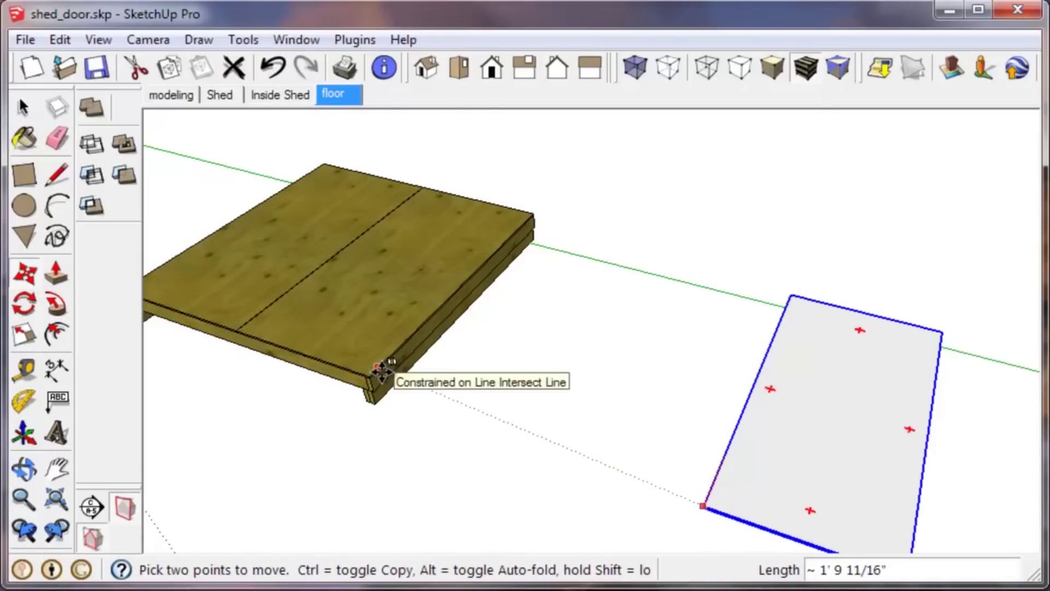
scroll(377, 374, "down", 1)
key("Escape")
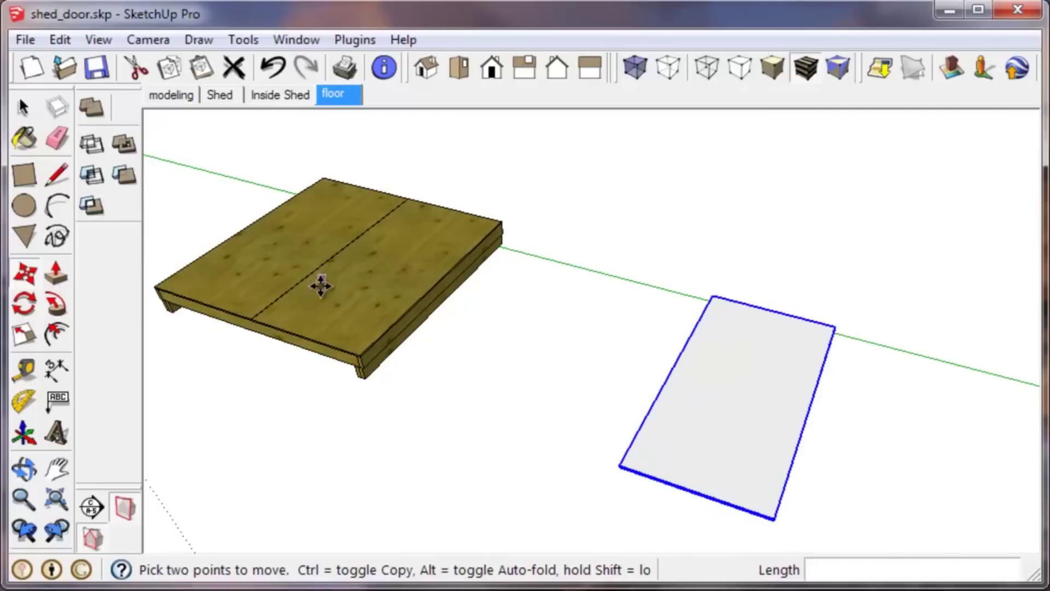
Step: Raise the grouped sheet vertically about 10 7/8", level with the top corner of the finished floor platform
left_click(625, 464)
left_click(370, 348)
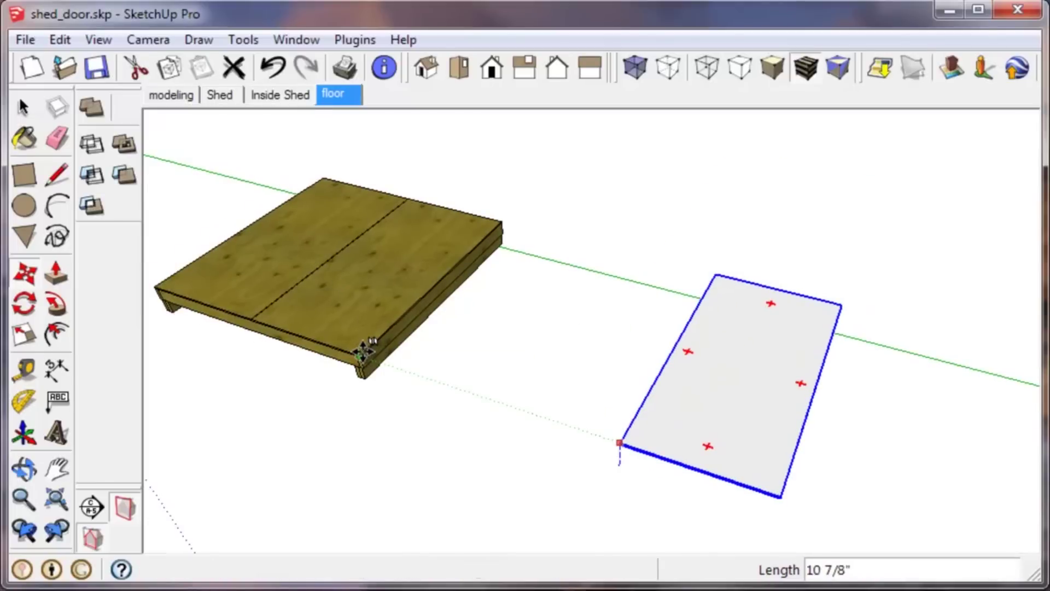
key("o")
left_click_drag(483, 498, 356, 399)
key("m")
scroll(339, 377, "down", 2)
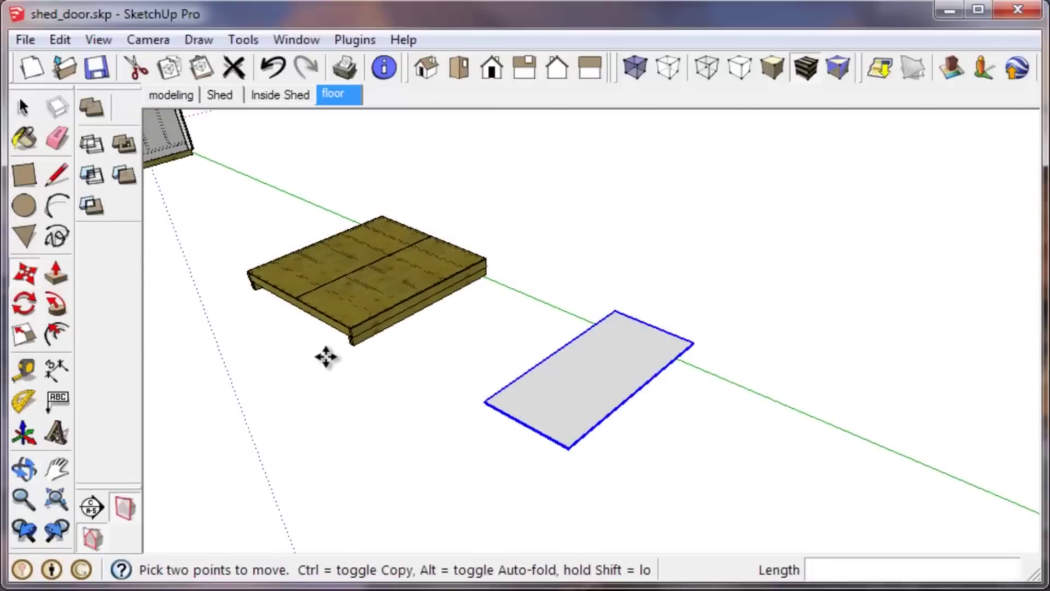
scroll(580, 331, "up", 1)
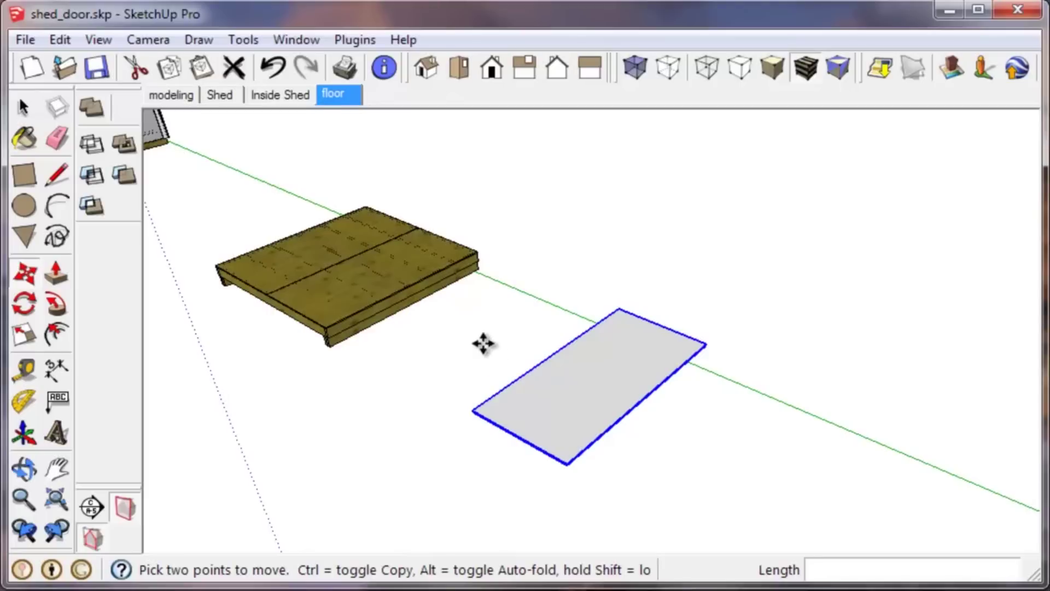
Step: Paint the grouped sheet with the knotty plywood material from the Wood collection
key("b")
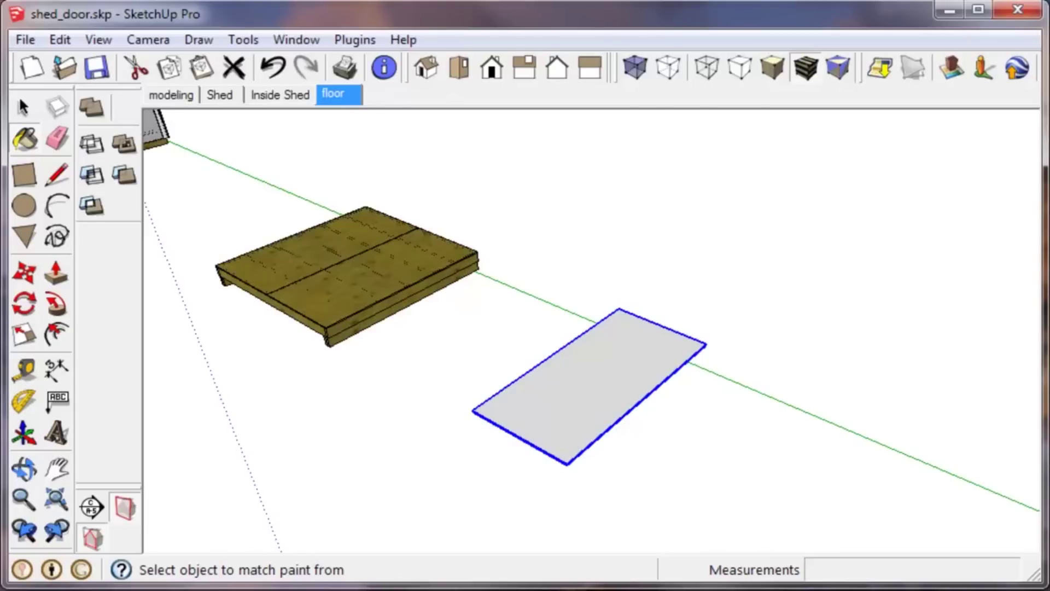
left_click_drag(1049, 146, 741, 97)
left_click(886, 233)
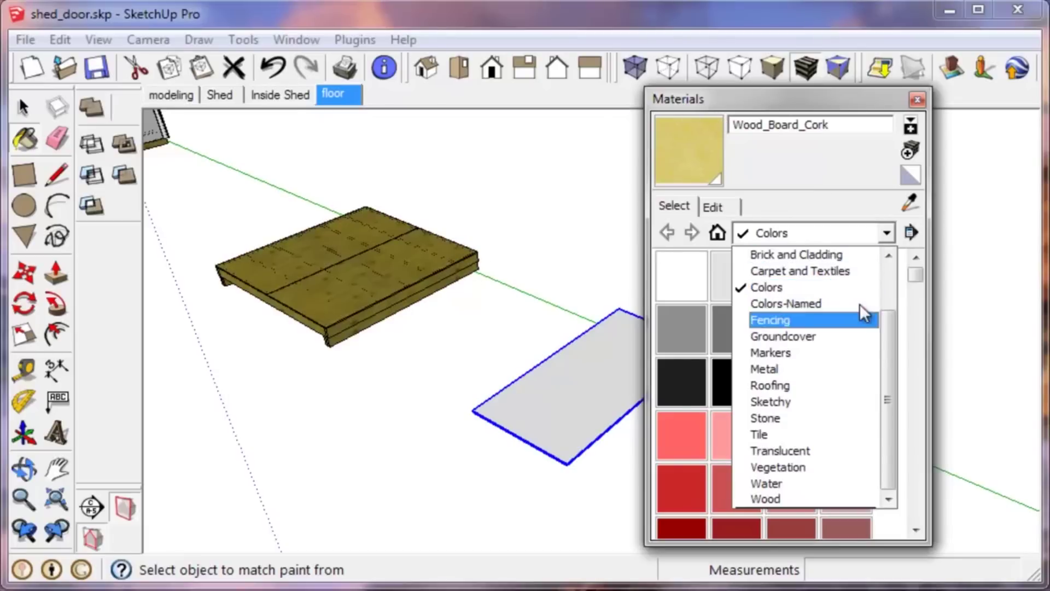
left_click(816, 497)
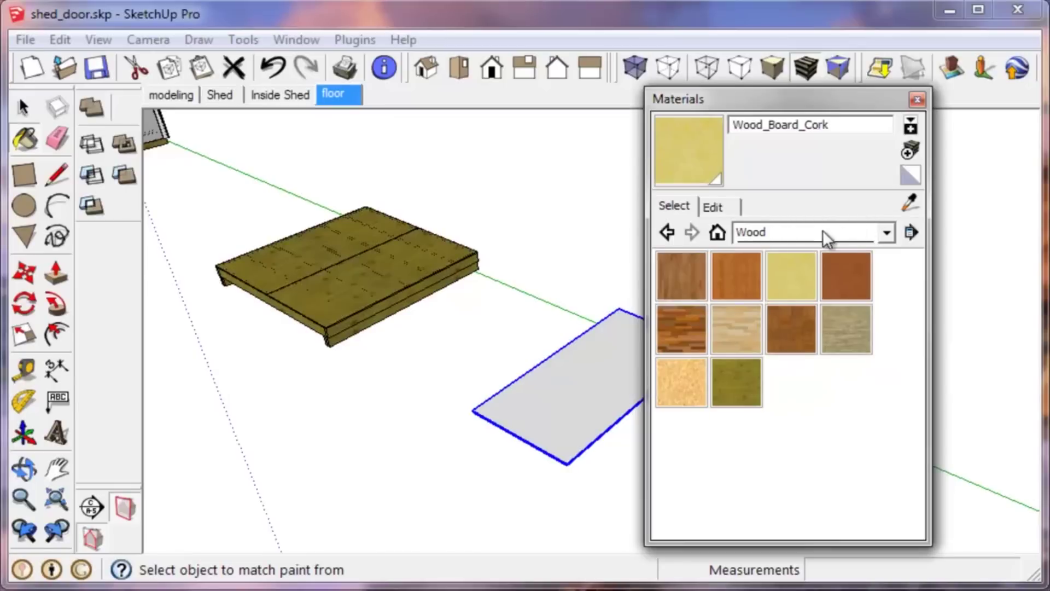
left_click(744, 379)
left_click(558, 418)
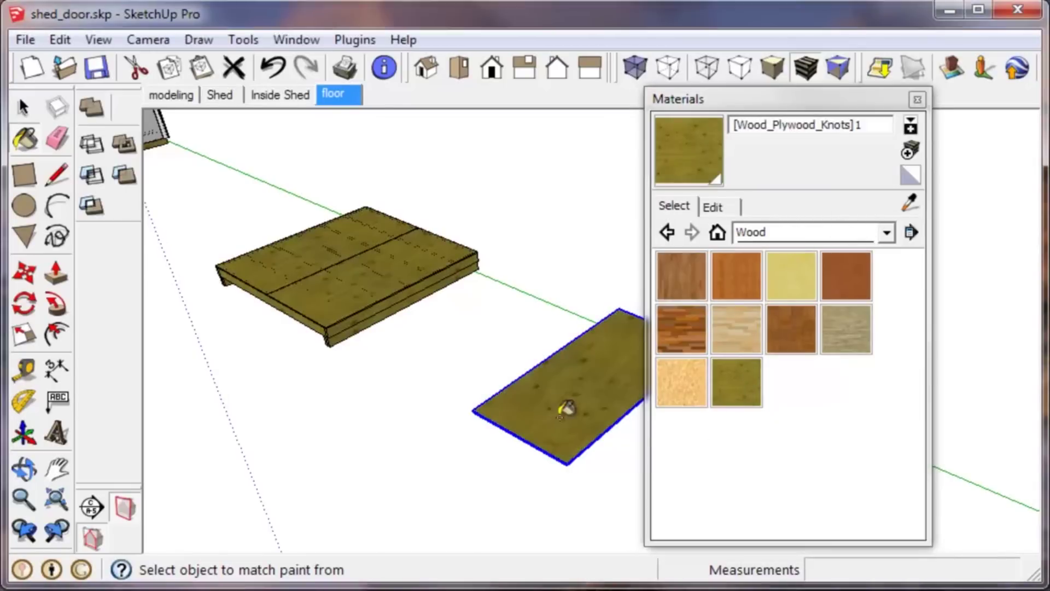
left_click(914, 100)
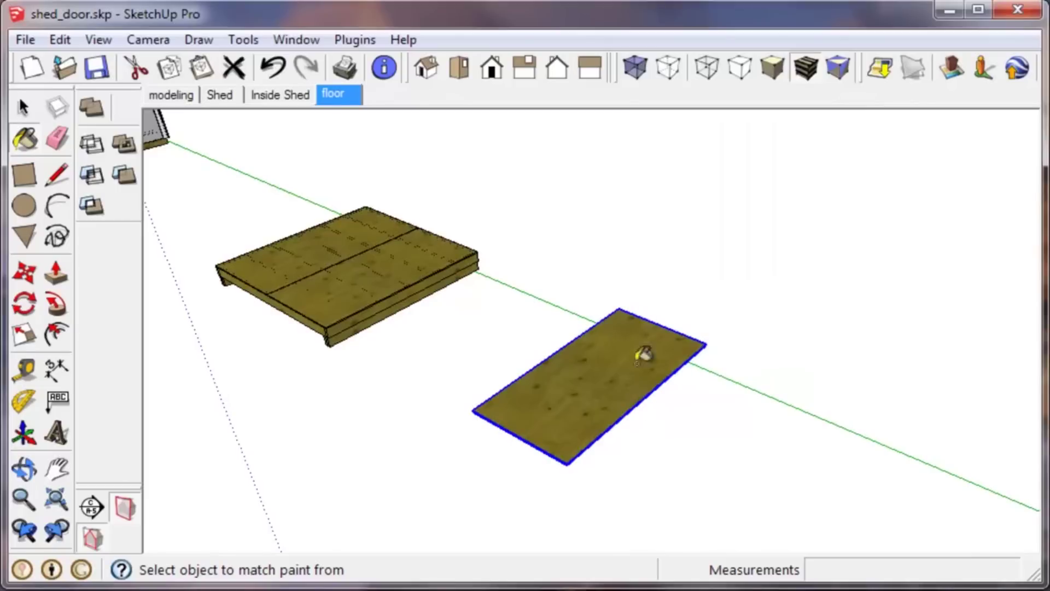
key("space")
scroll(502, 399, "up", 6)
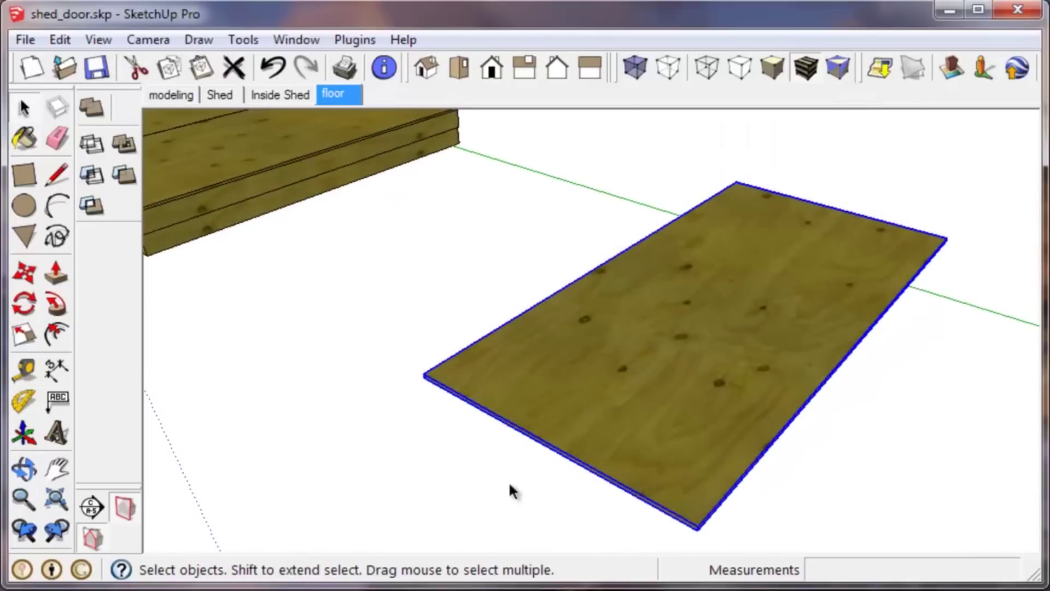
key("m")
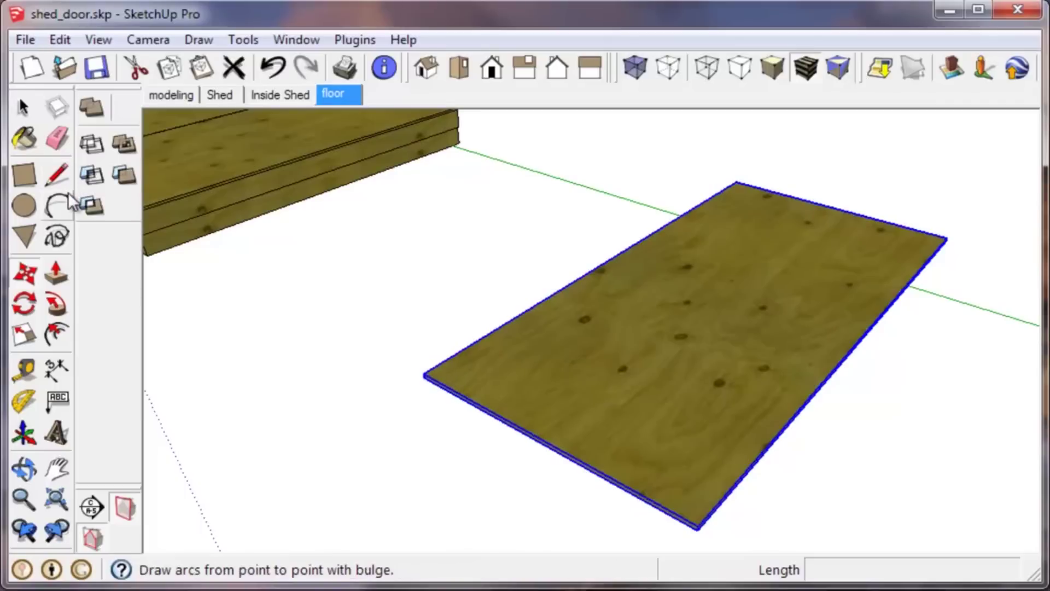
left_click(26, 278)
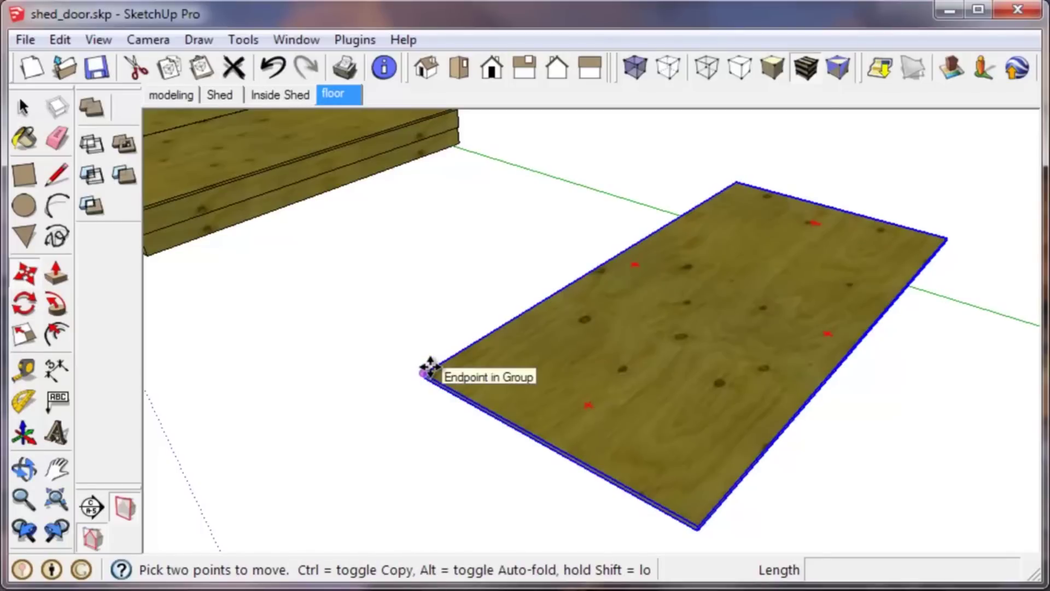
scroll(431, 367, "down", 3)
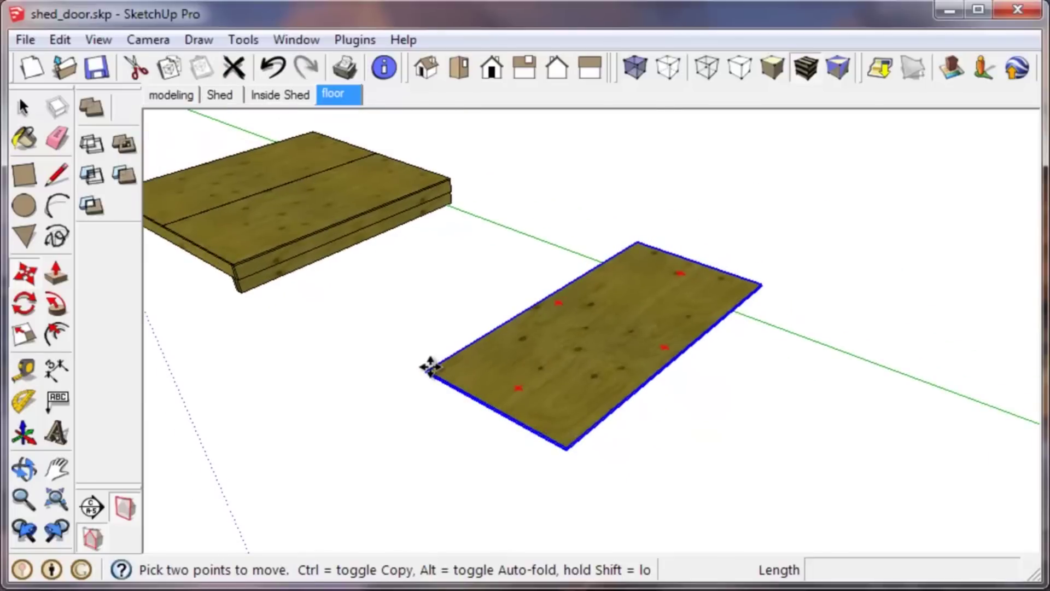
key("ctrl")
left_click(430, 367)
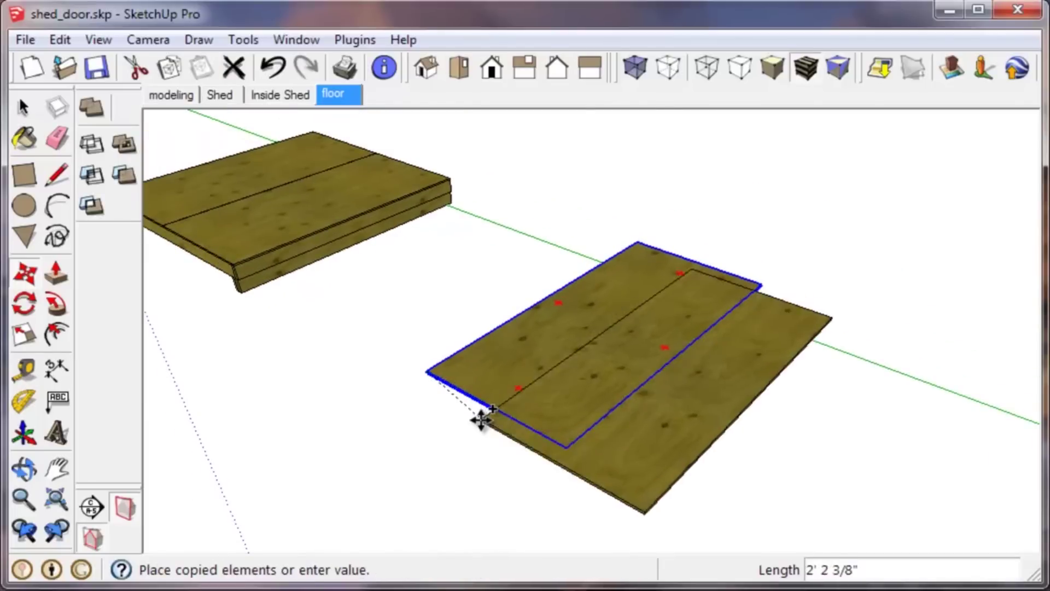
scroll(575, 441, "up", 4)
scroll(569, 444, "down", 3)
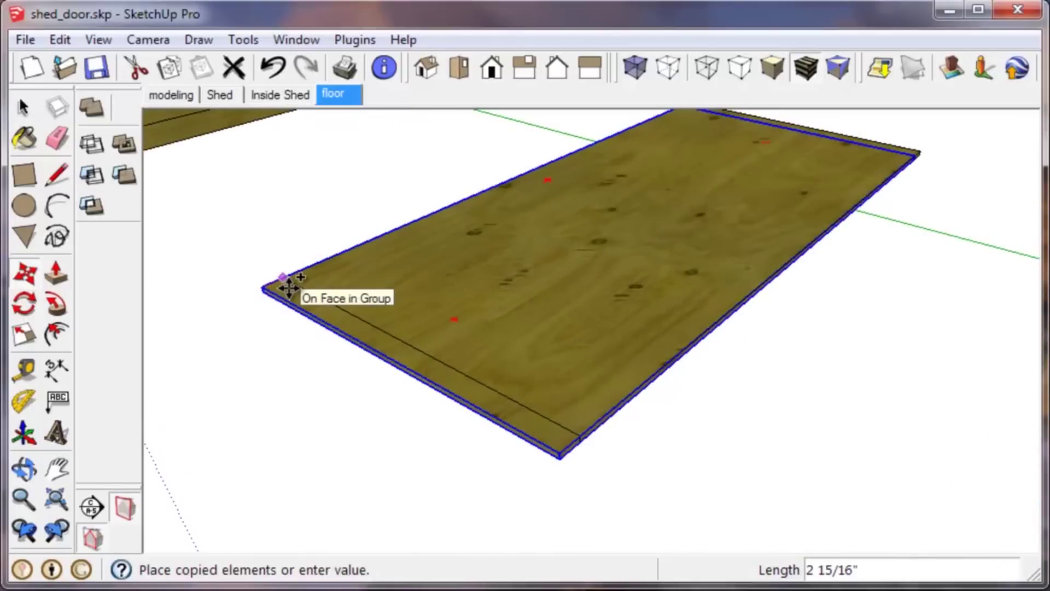
key("Escape")
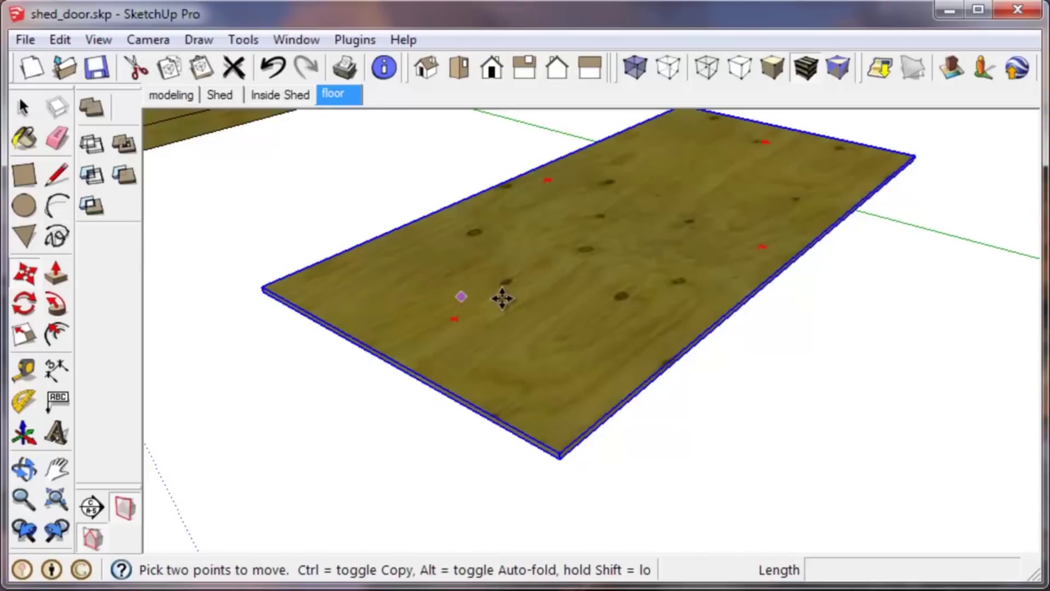
Step: Copy the grouped plywood sheet 4' along the green axis so the copy sits edge to edge with the original
key("space")
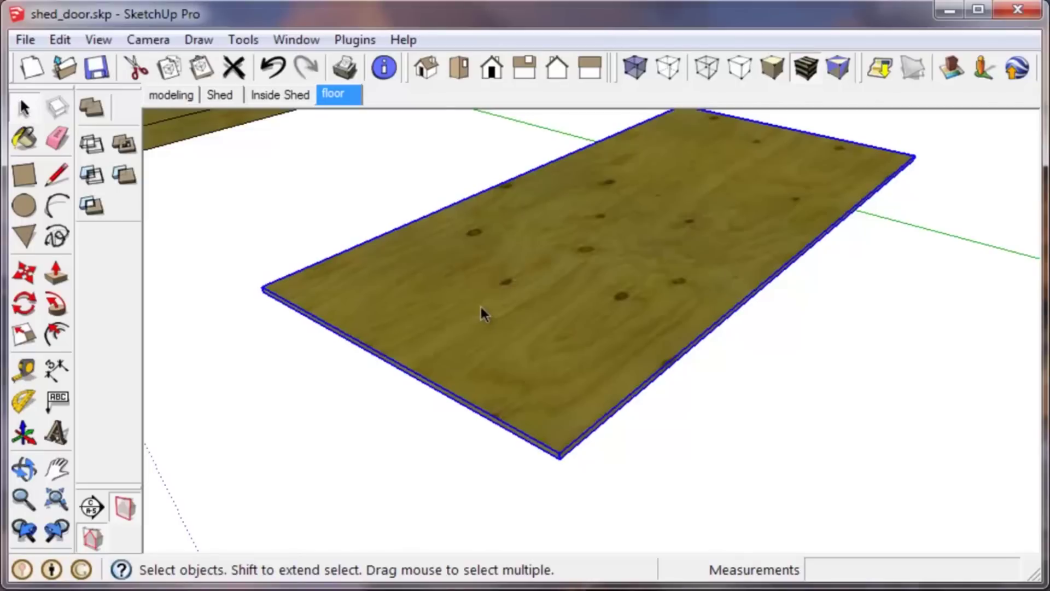
key("m")
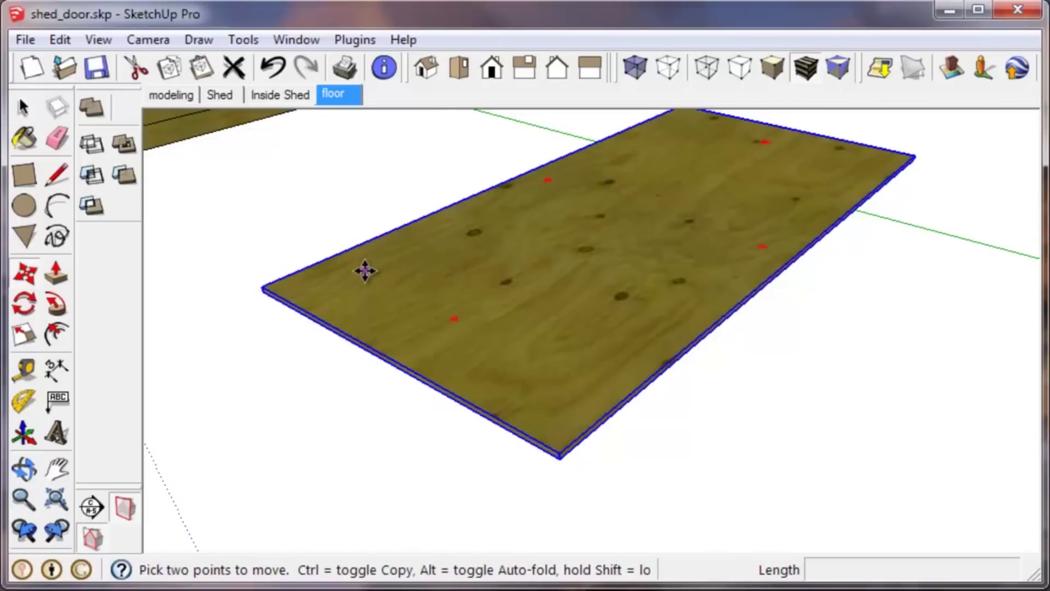
left_click(272, 285)
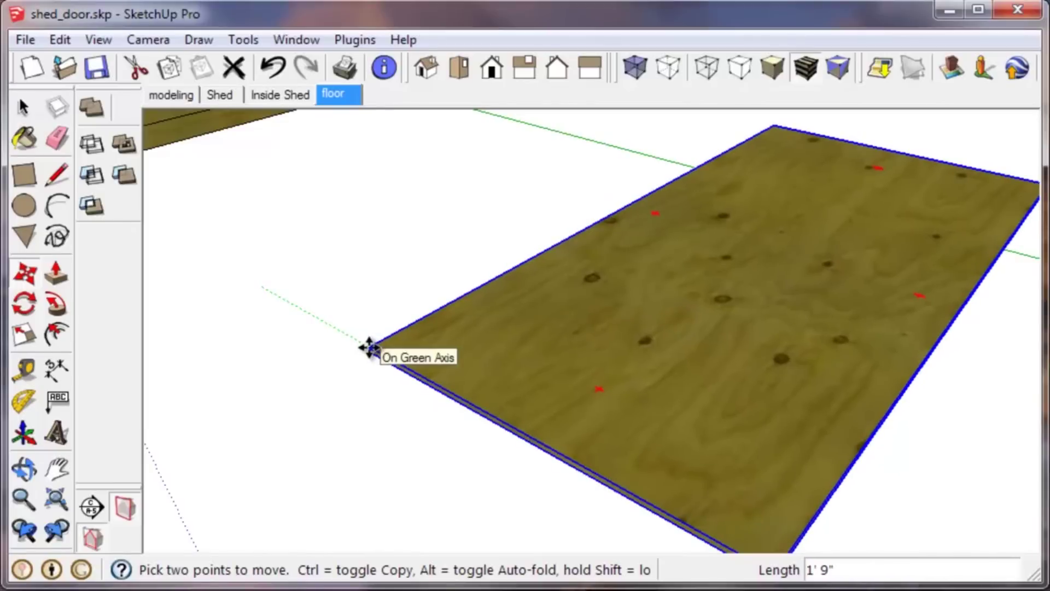
key("ctrl")
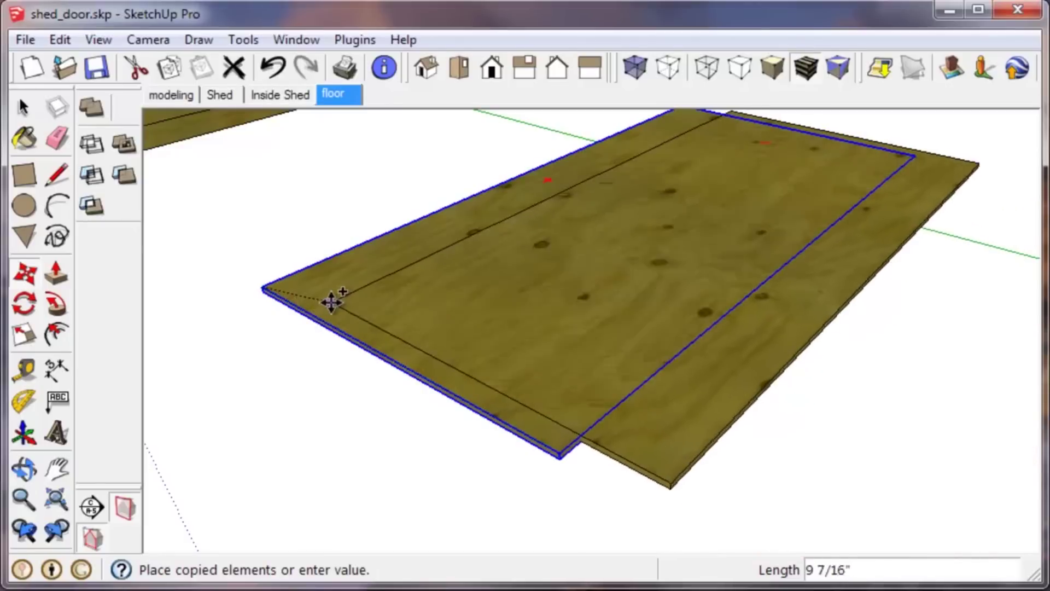
left_click(559, 453)
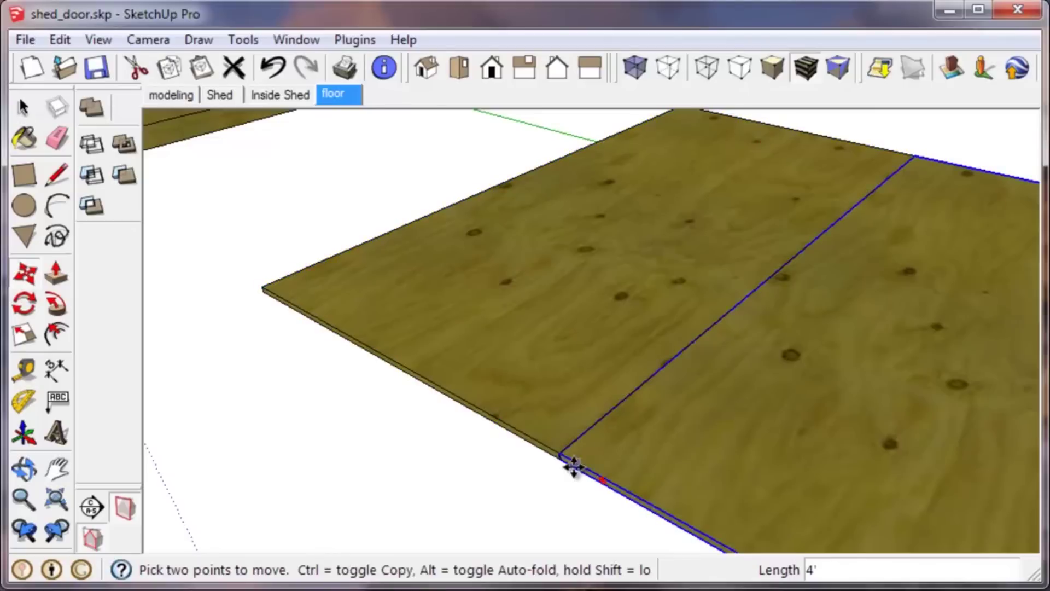
Step: Move the copied sheet 1/8" away from the original along the green axis to leave a gap between them
scroll(452, 260, "down", 3)
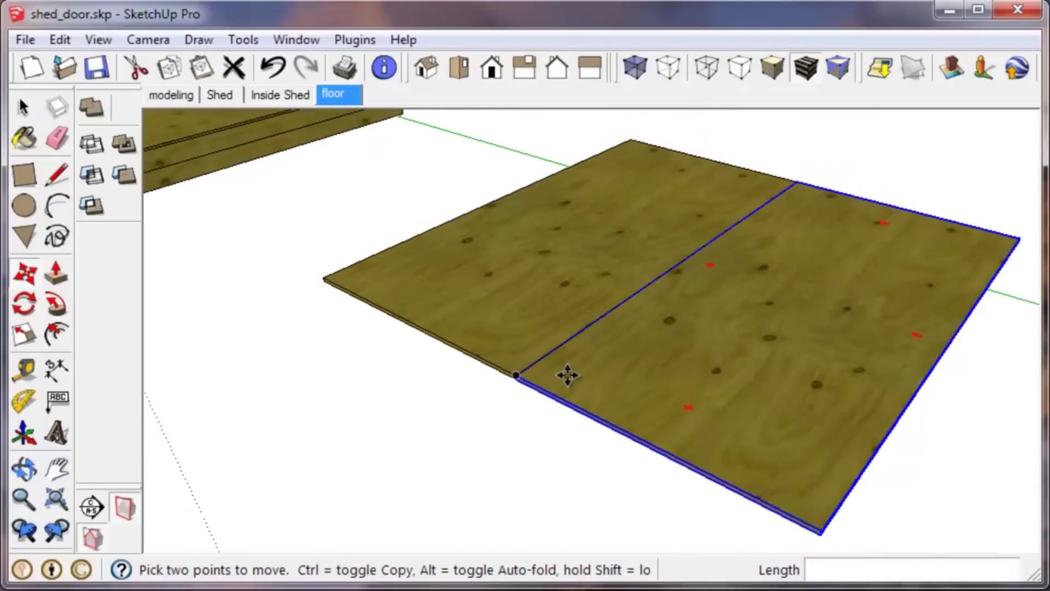
scroll(517, 374, "up", 6)
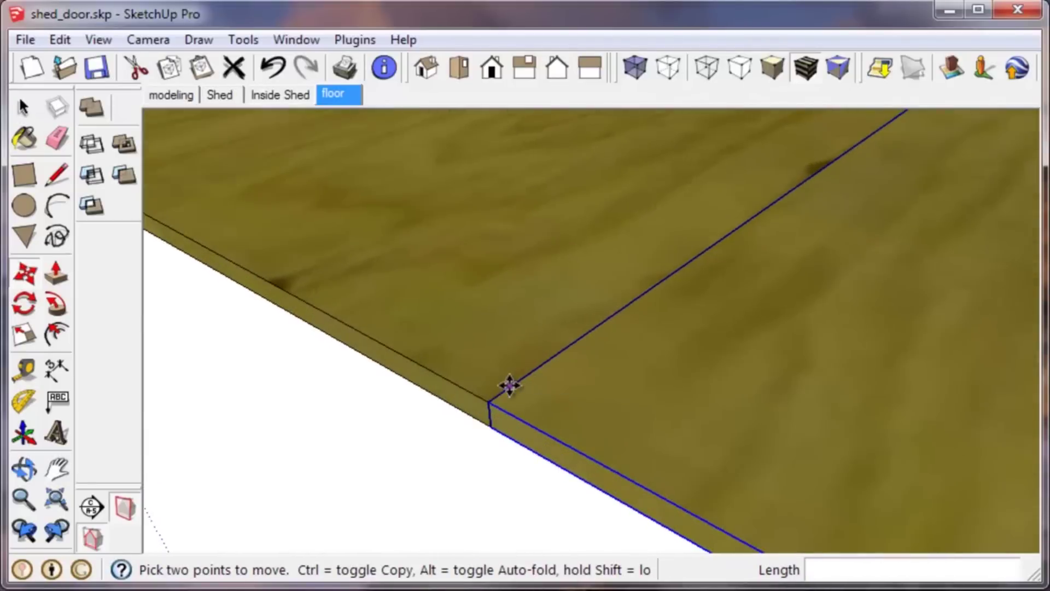
left_click(479, 412)
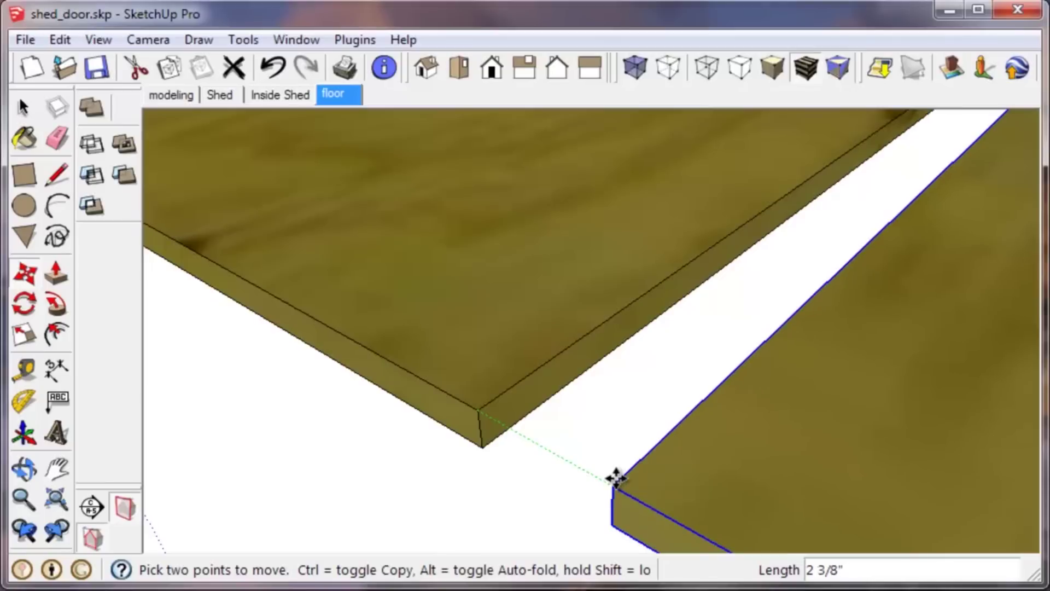
left_click(579, 462)
scroll(436, 312, "down", 2)
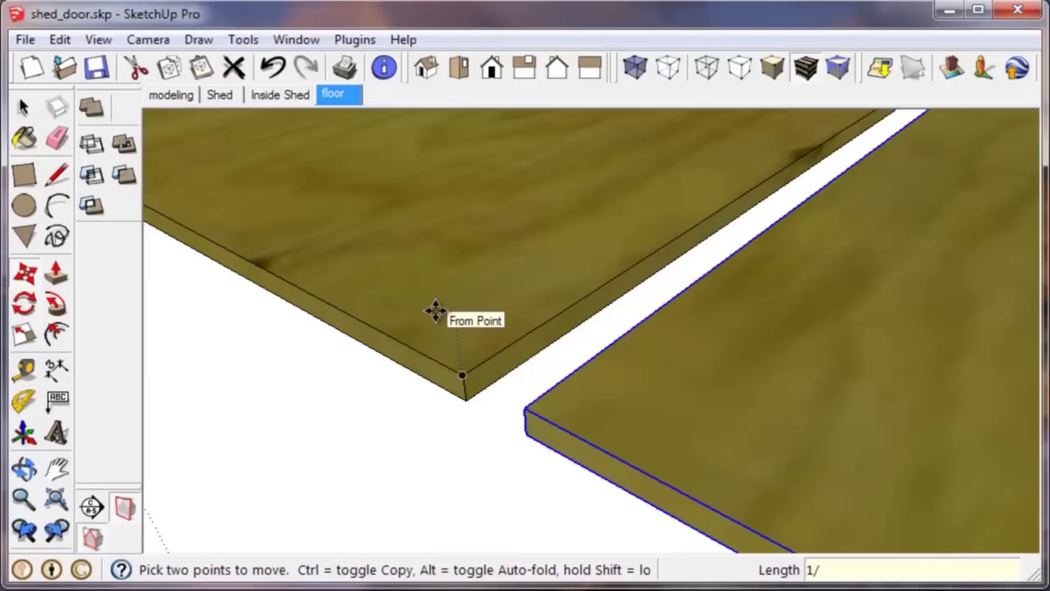
type("\"")
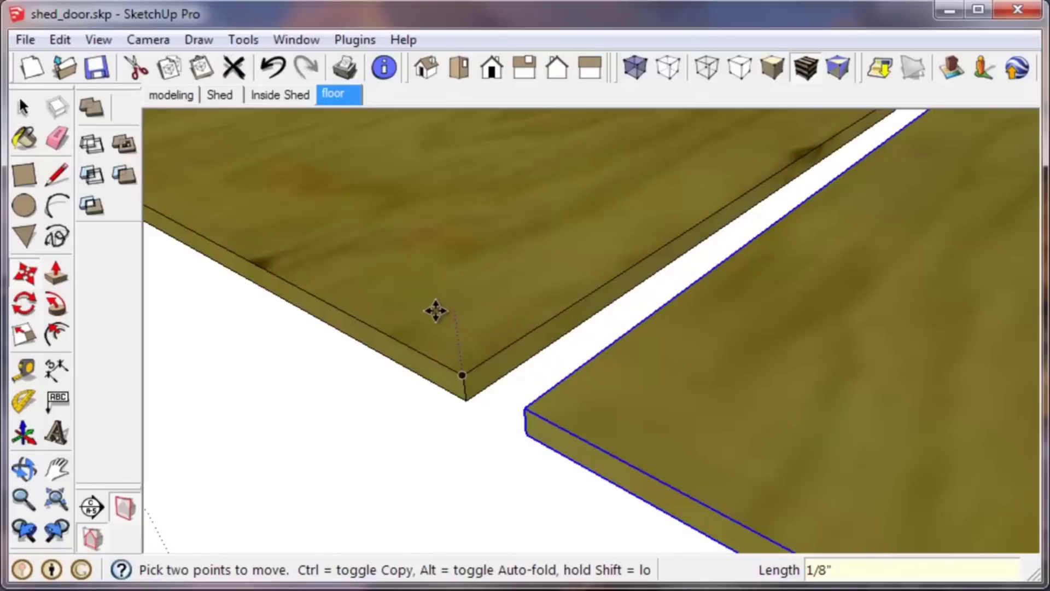
key("Return")
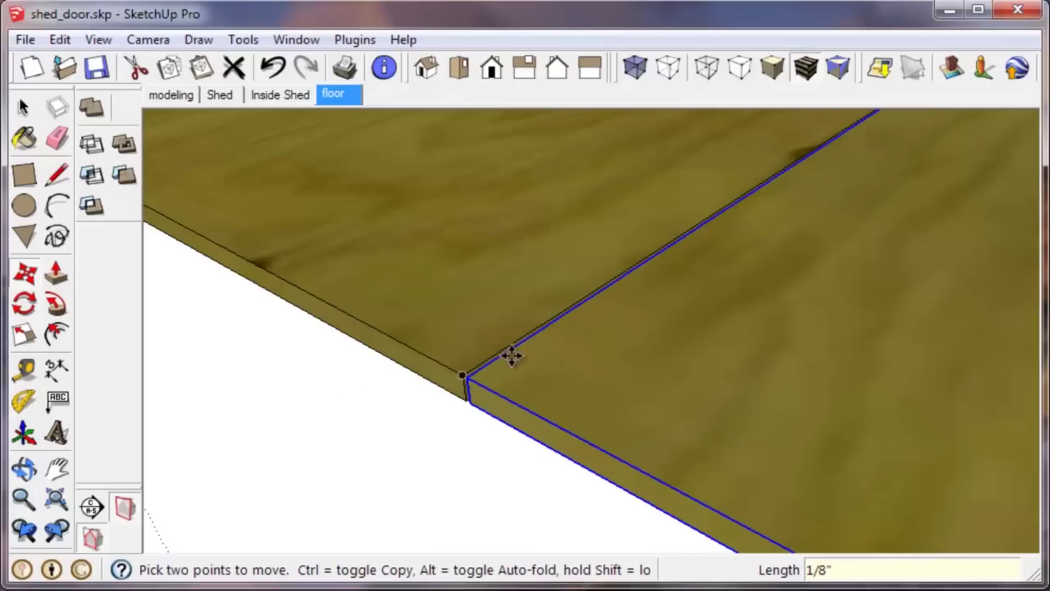
scroll(465, 380, "down", 3)
scroll(439, 365, "down", 3)
key("space")
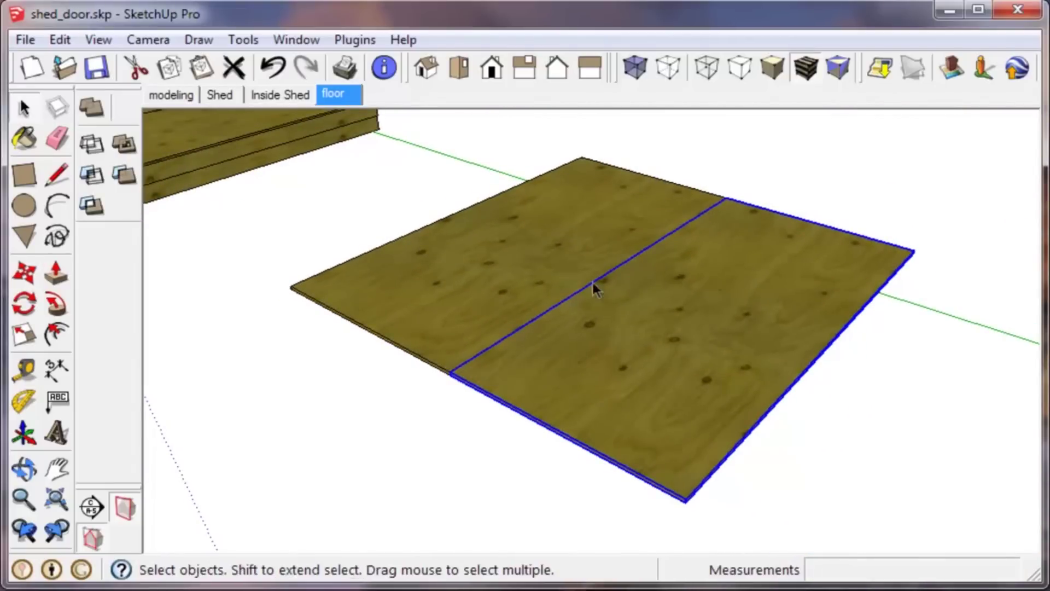
Step: Select both plywood sheets and combine them into one group
mouse_move(615, 324)
middle_mouse_down()
mouse_move(673, 370)
mouse_move(715, 387)
mouse_move(617, 325)
middle_mouse_up()
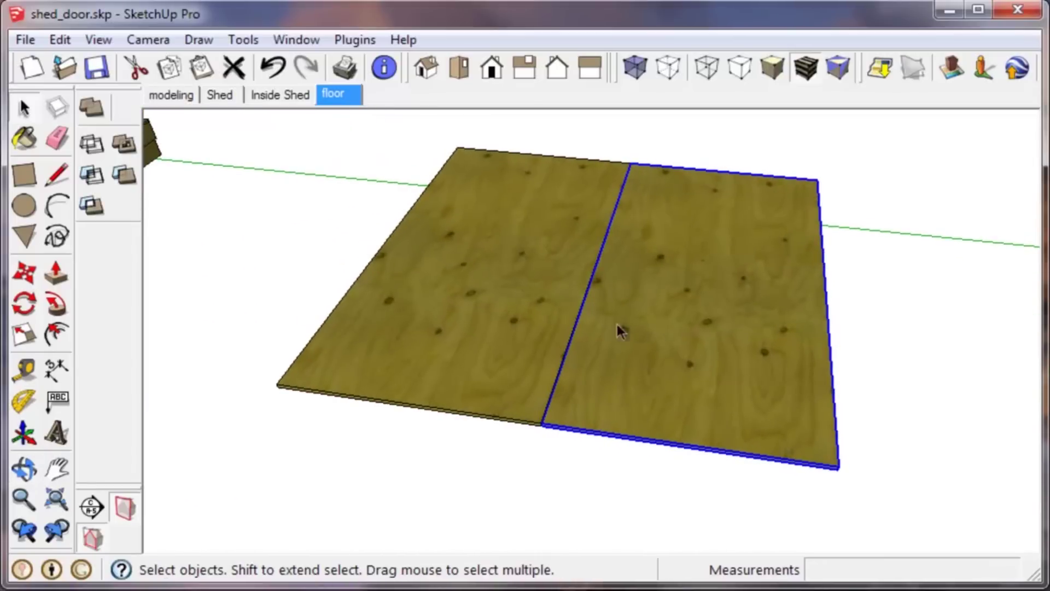
left_click(527, 309, "ctrl")
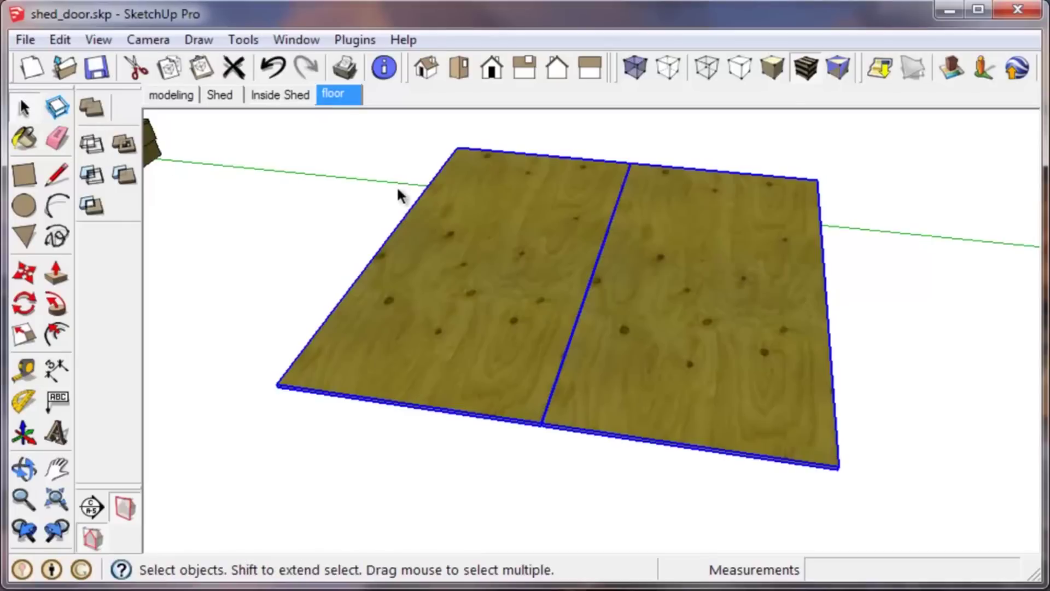
left_click(646, 268, "shift")
left_click(663, 265)
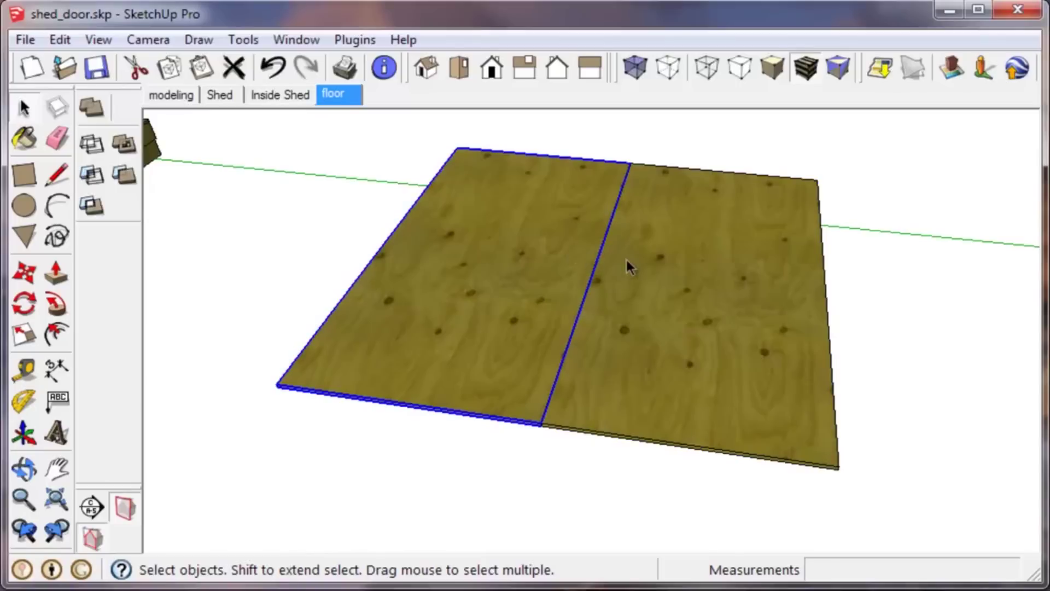
left_click(523, 261)
left_click(663, 274, "shift")
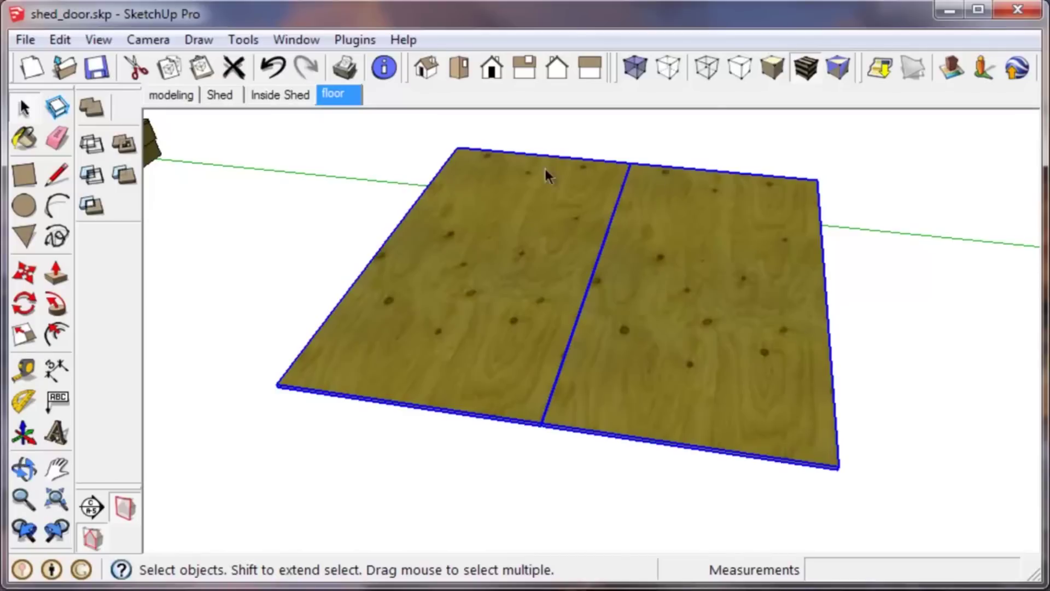
right_click(430, 212)
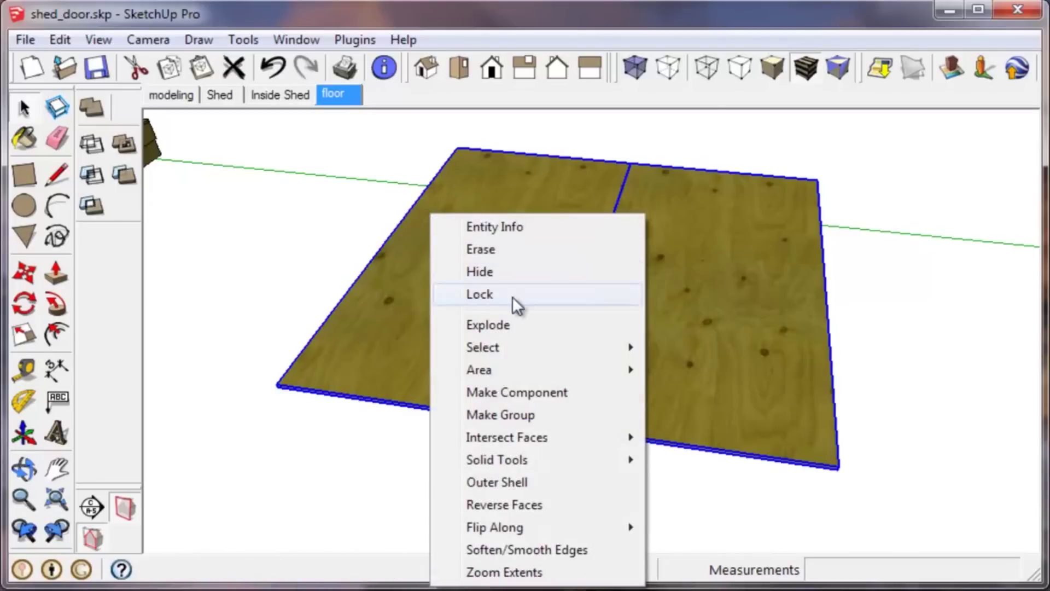
left_click(538, 415)
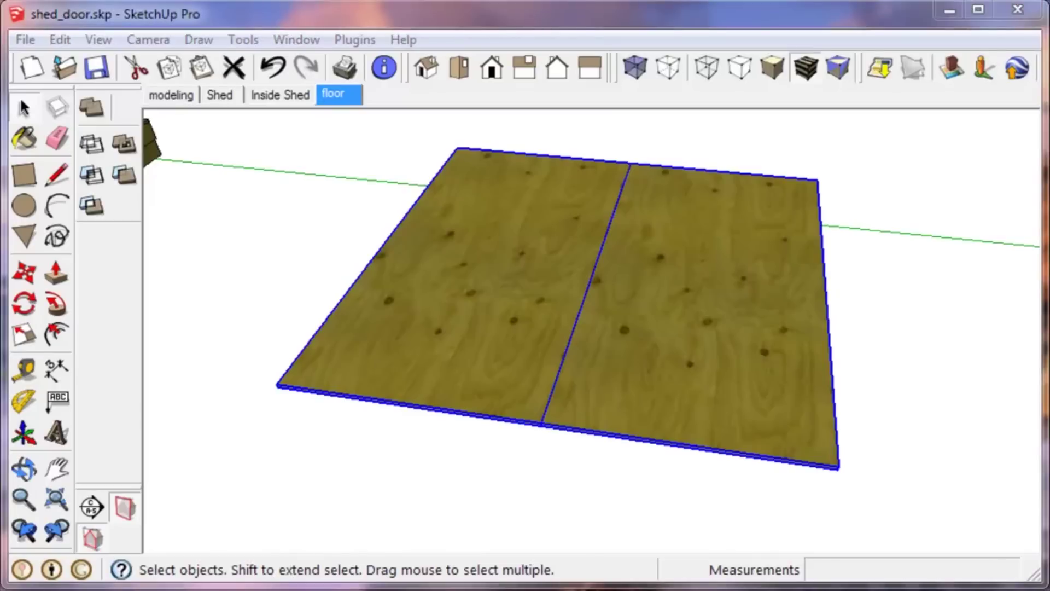
Step: Bring the Outliner over the model and check which objects its Shed and FloorFraming entries represent
left_click_drag(1049, 112, 858, 147)
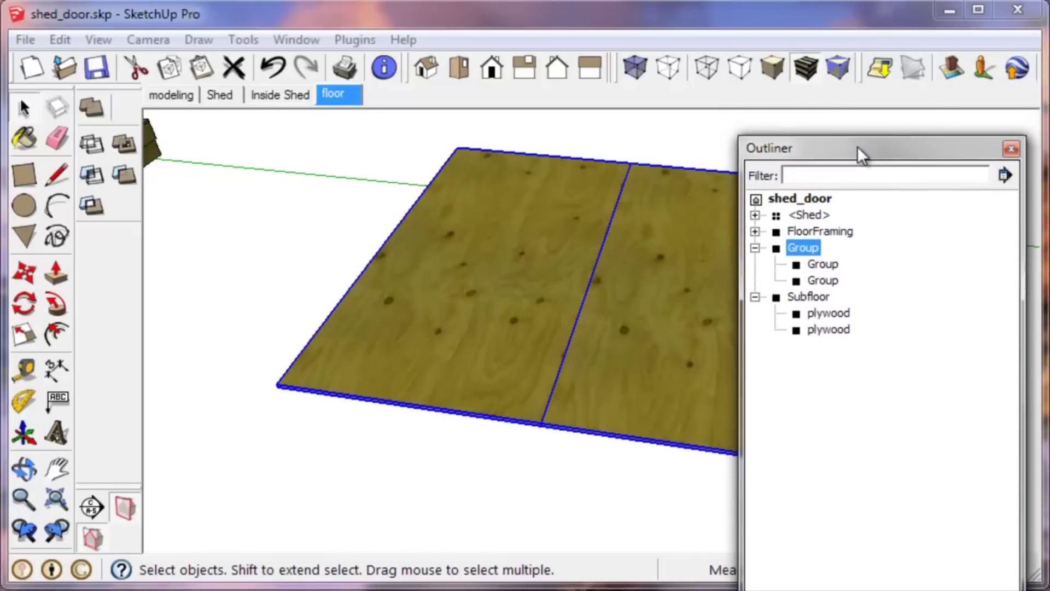
left_click(291, 39)
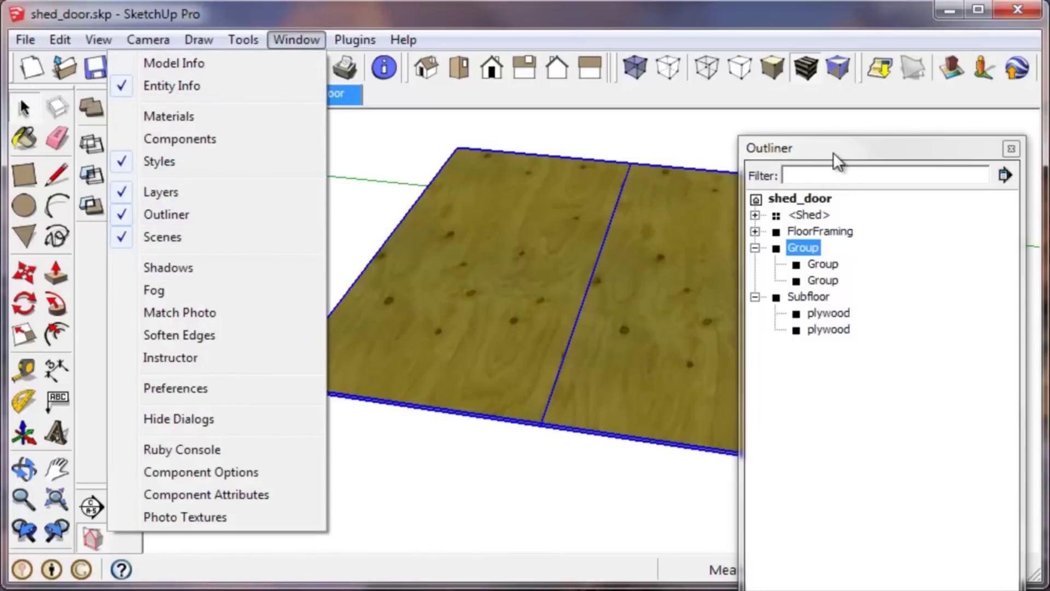
left_click_drag(833, 154, 848, 127)
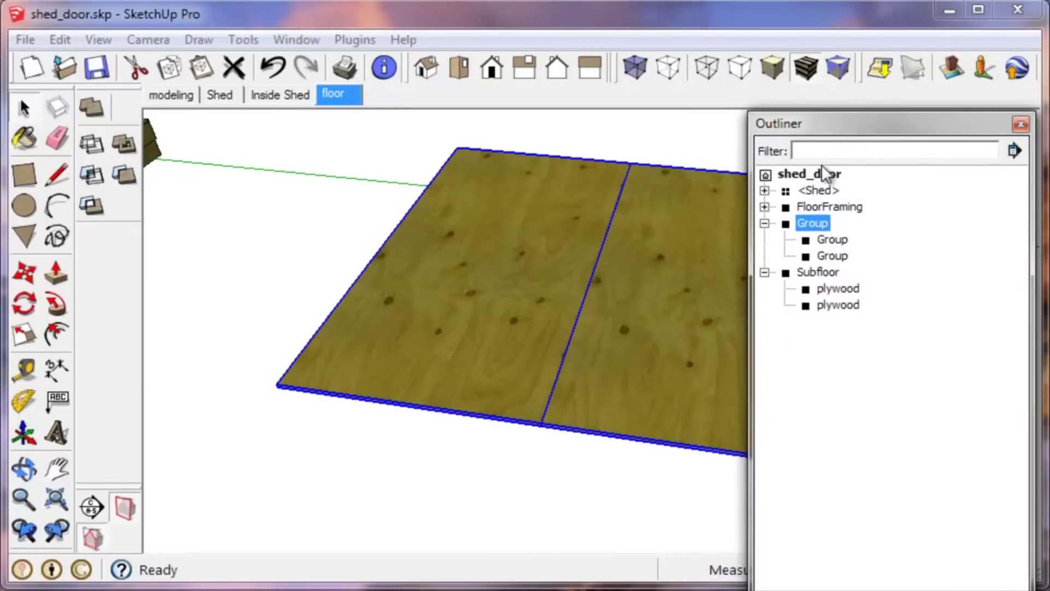
left_click(811, 189)
left_click(813, 204)
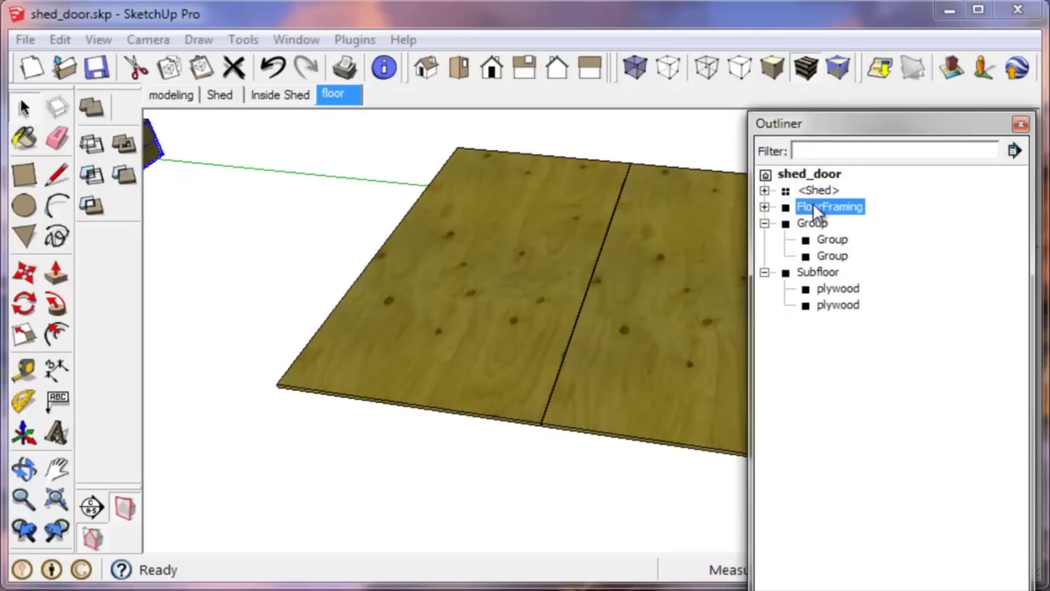
left_click(825, 192)
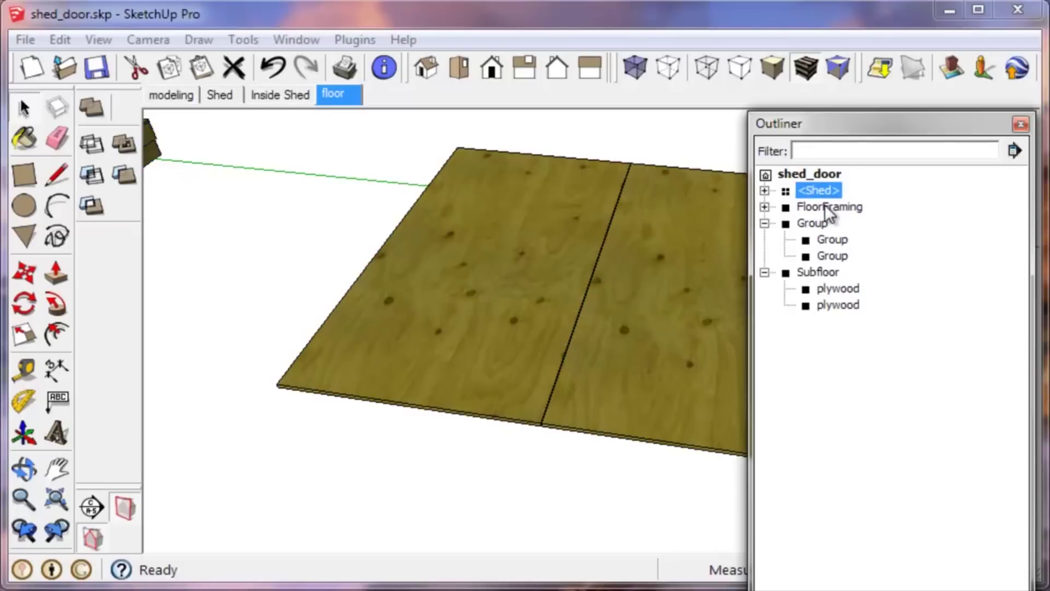
left_click(825, 205)
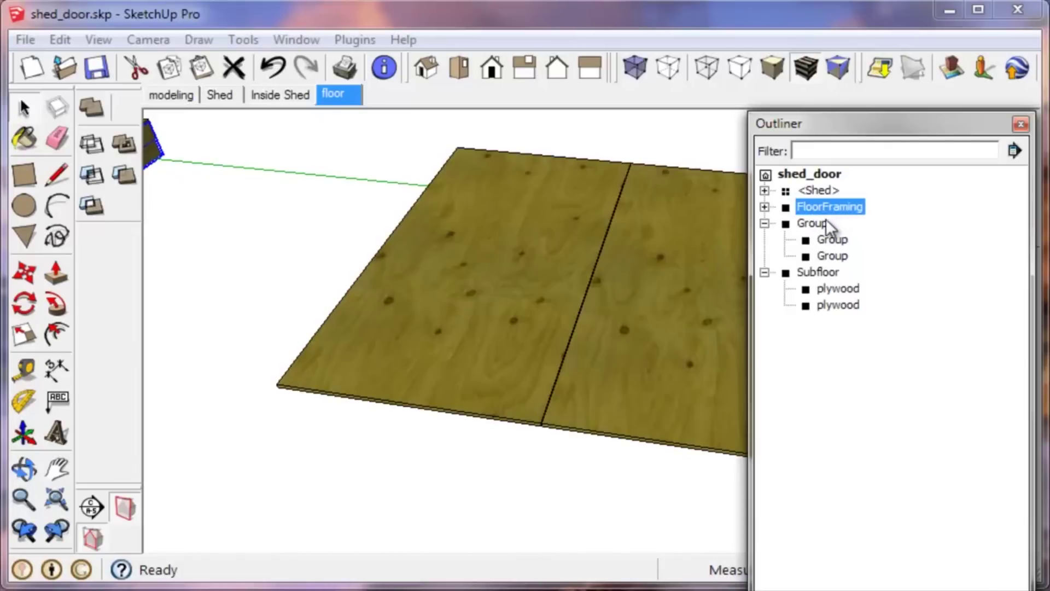
Step: Rename the group containing both new plywood sheets to "floor framing2" in the Outliner
left_click(813, 223)
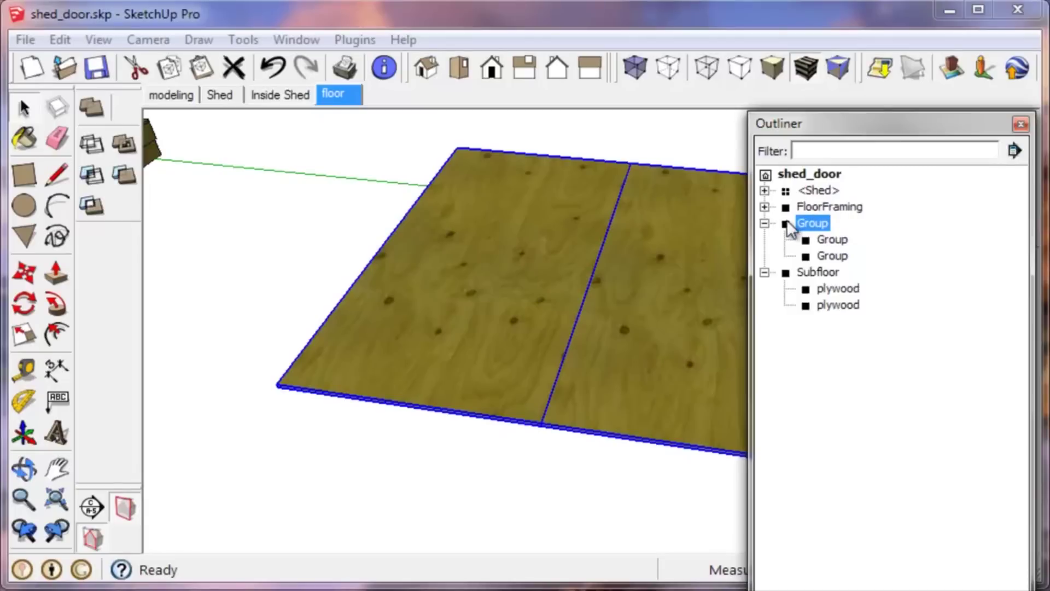
right_click(803, 222)
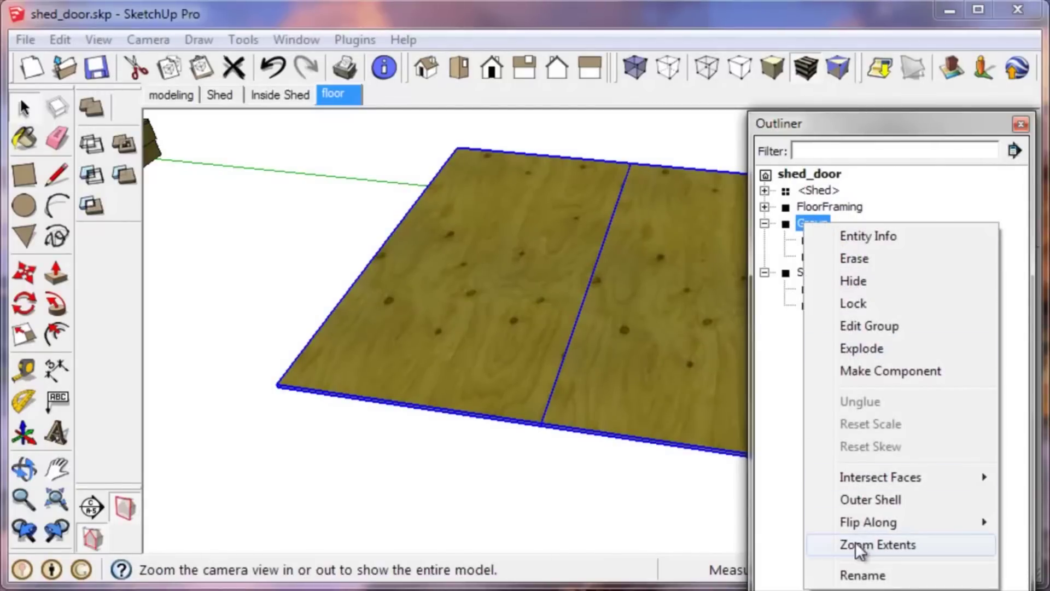
left_click(864, 573)
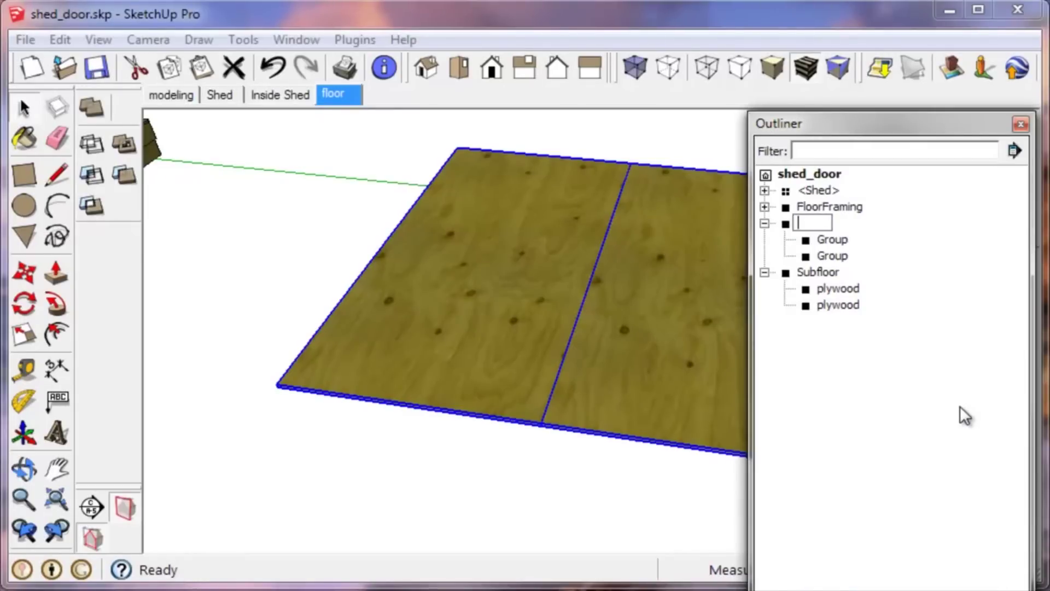
type("floor framing2")
key("Return")
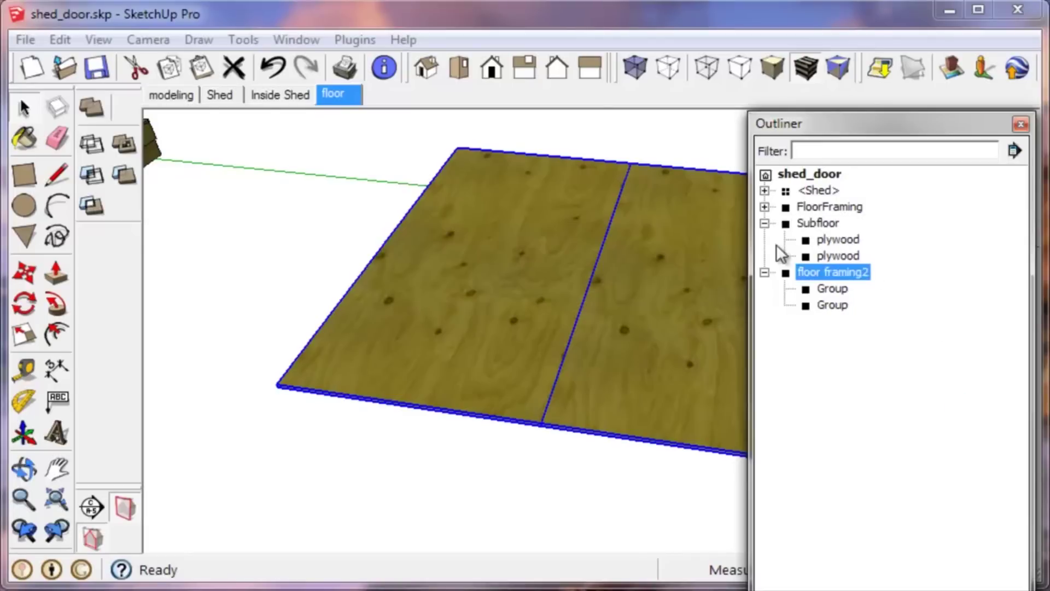
Step: Collapse the Subfloor and floor framing2 entries in the Outliner, and move its window clear of the model
left_click(765, 223)
middle_click_drag(664, 290, 516, 263)
scroll(618, 365, "down", 2)
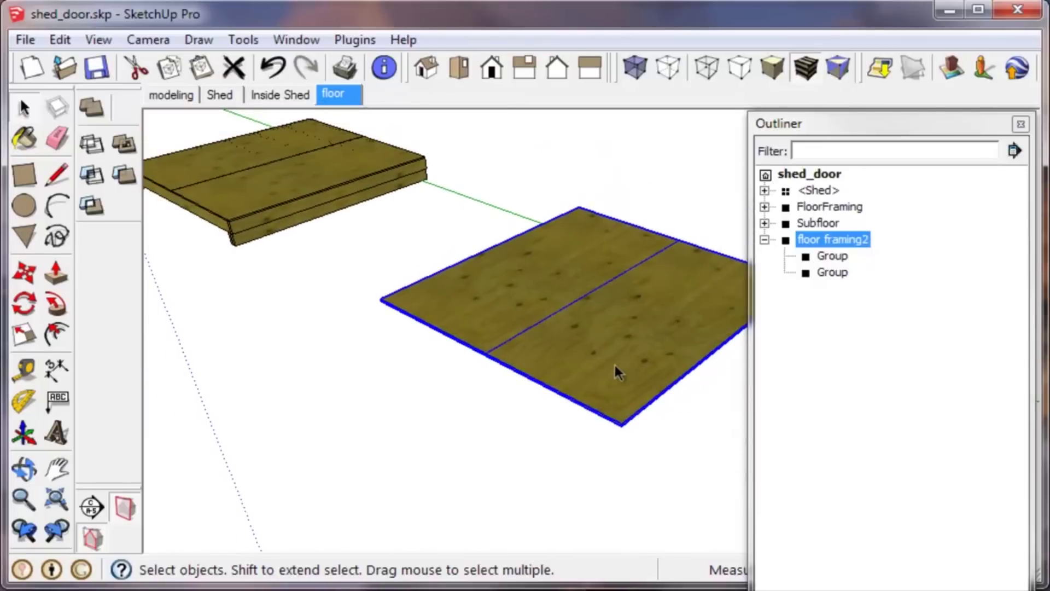
left_click(764, 239)
middle_click_drag(525, 285, 543, 327)
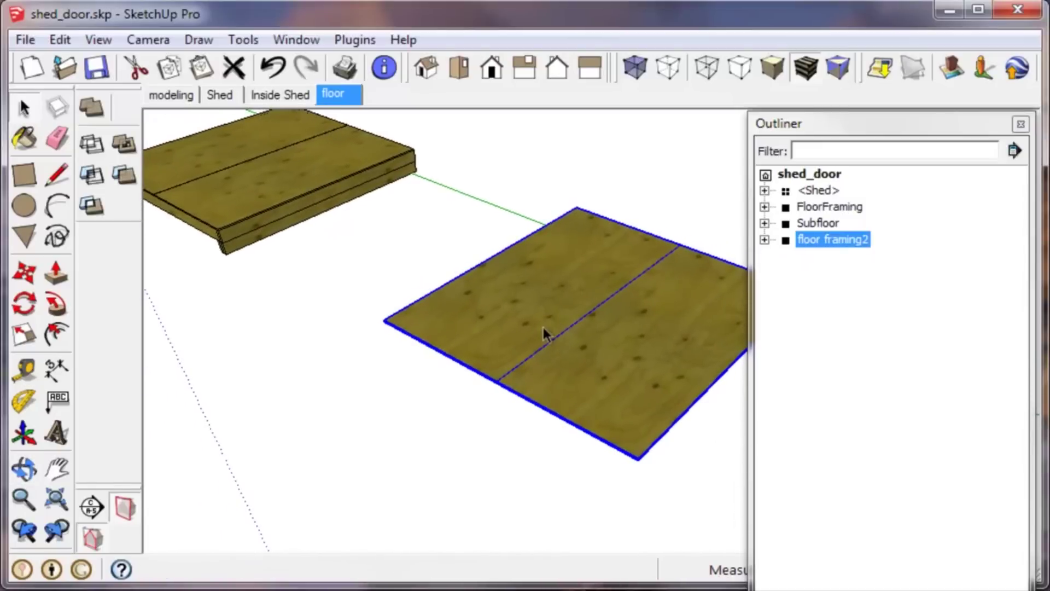
scroll(541, 325, "down", 1)
middle_click_drag(444, 323, 471, 336)
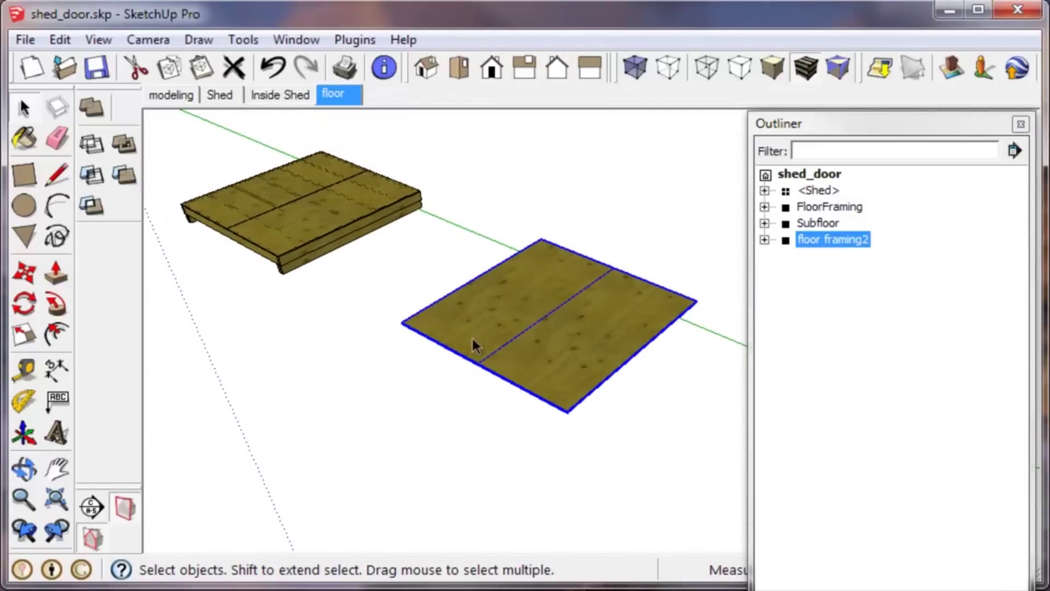
left_click_drag(873, 129, 1049, 229)
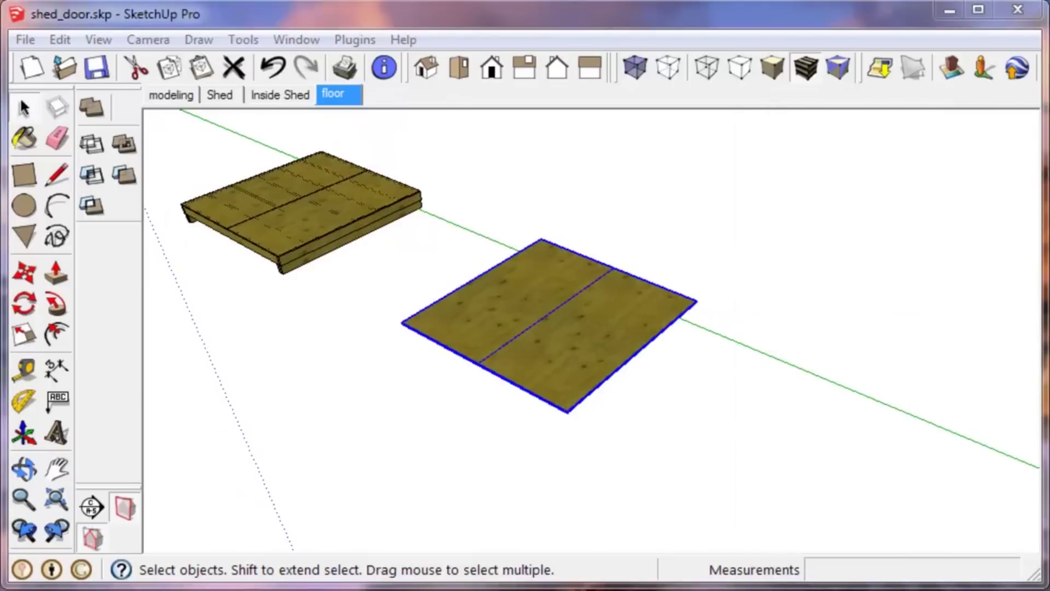
Step: Delete the two-sheet plywood subfloor from the finished example floor to expose its joists
scroll(557, 323, "up", 5)
middle_click_drag(556, 323, 621, 329)
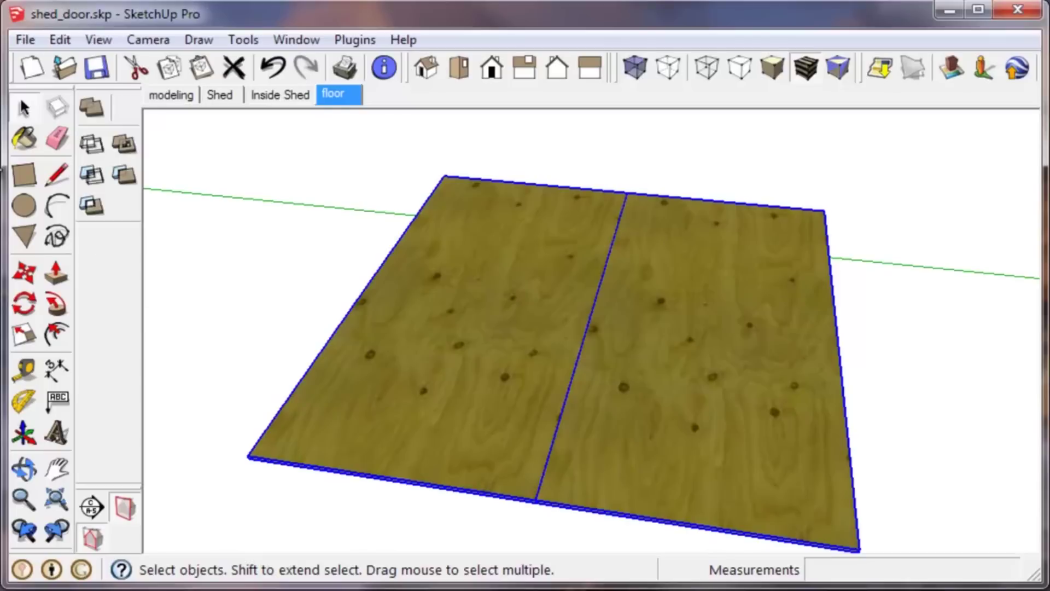
left_click(19, 181)
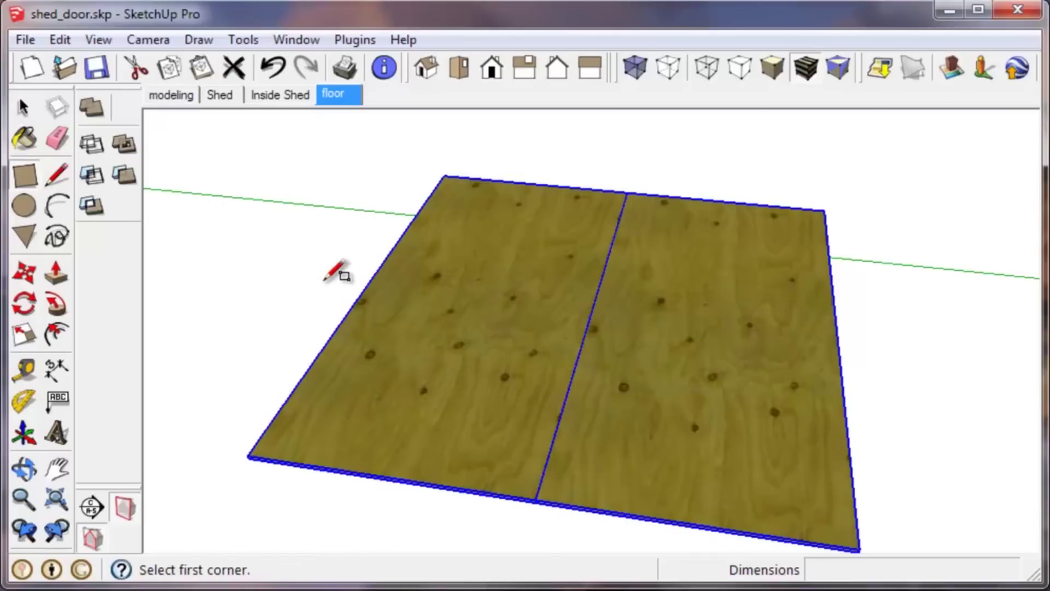
middle_click_drag(372, 386, 762, 321)
scroll(755, 368, "down", 4)
scroll(405, 372, "up", 6)
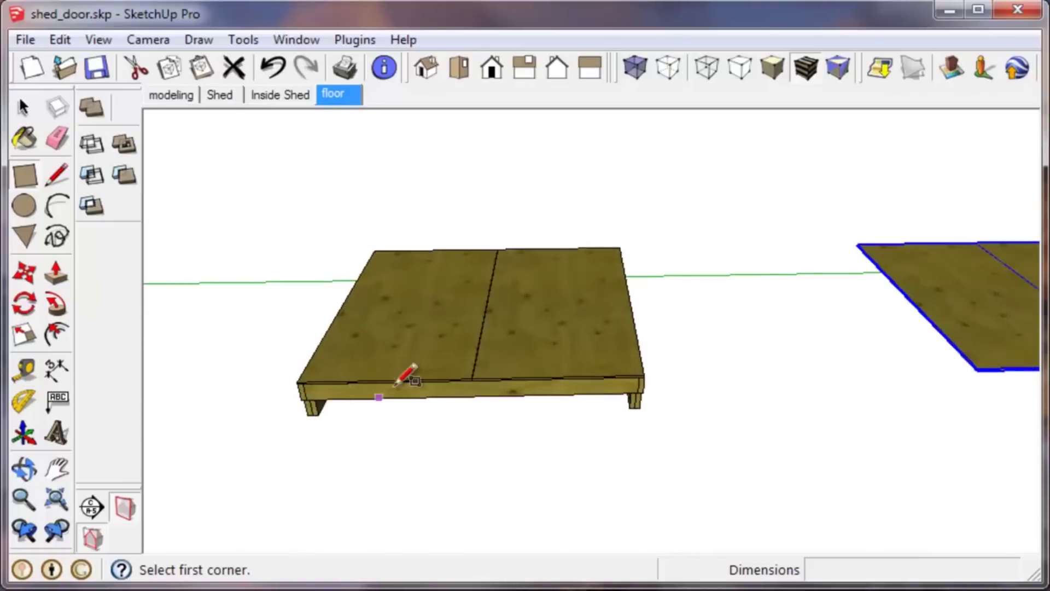
key("space")
double_click(416, 368)
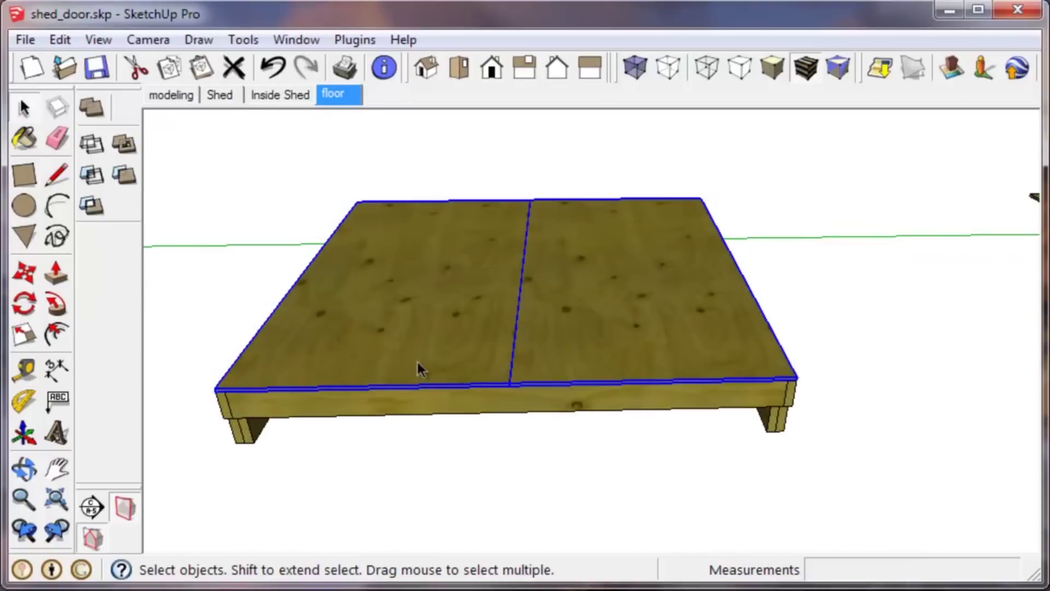
key("Delete")
Step: Open the example's floor framing group and examine the rim boards along its two opposite sides
middle_click_drag(537, 274, 290, 320)
left_click(277, 327)
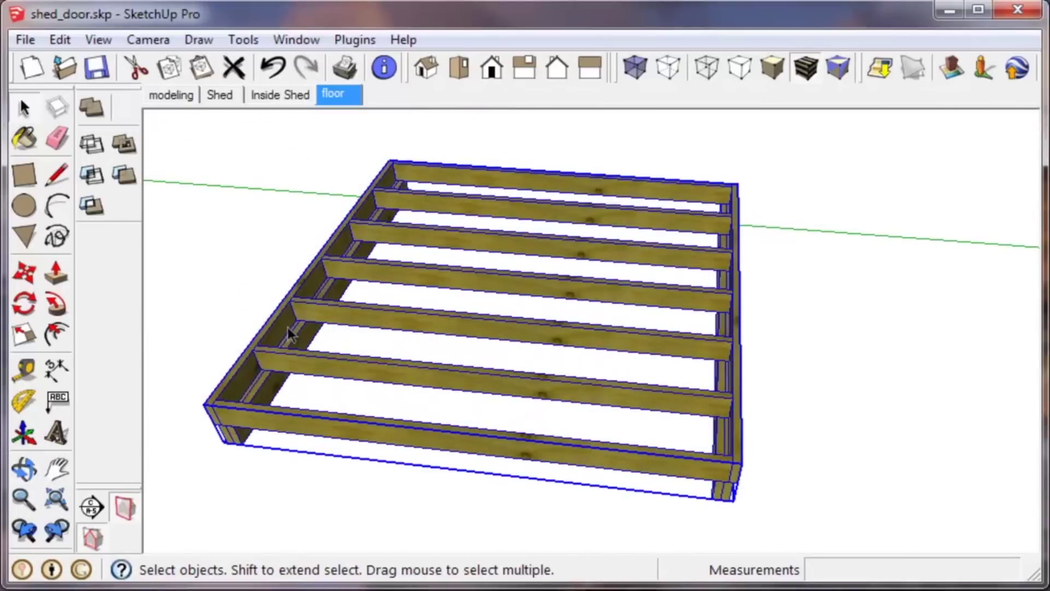
double_click(279, 326)
left_click(271, 326)
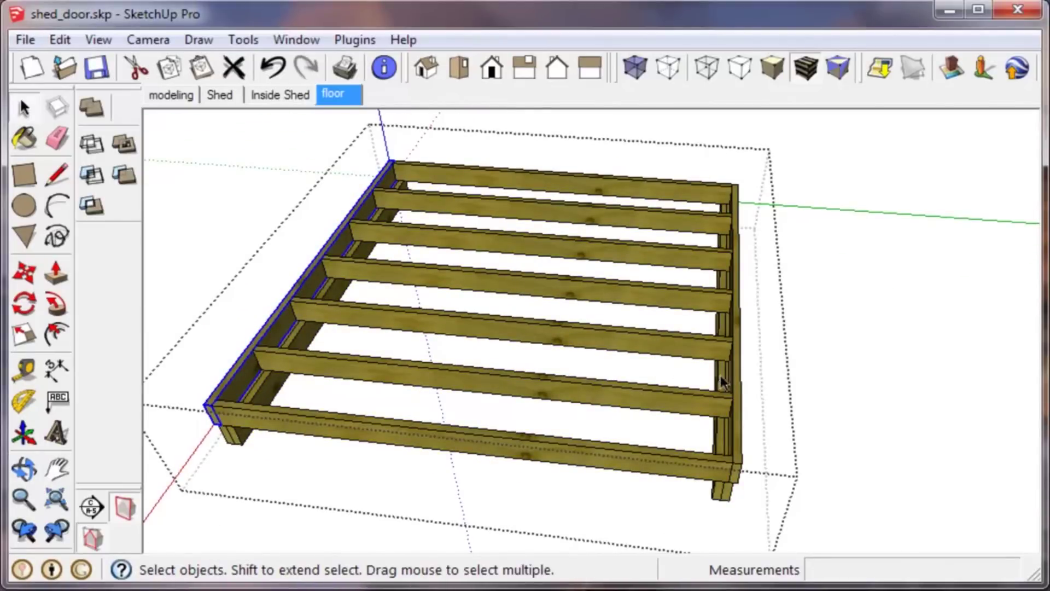
left_click(735, 371)
scroll(611, 356, "down", 5)
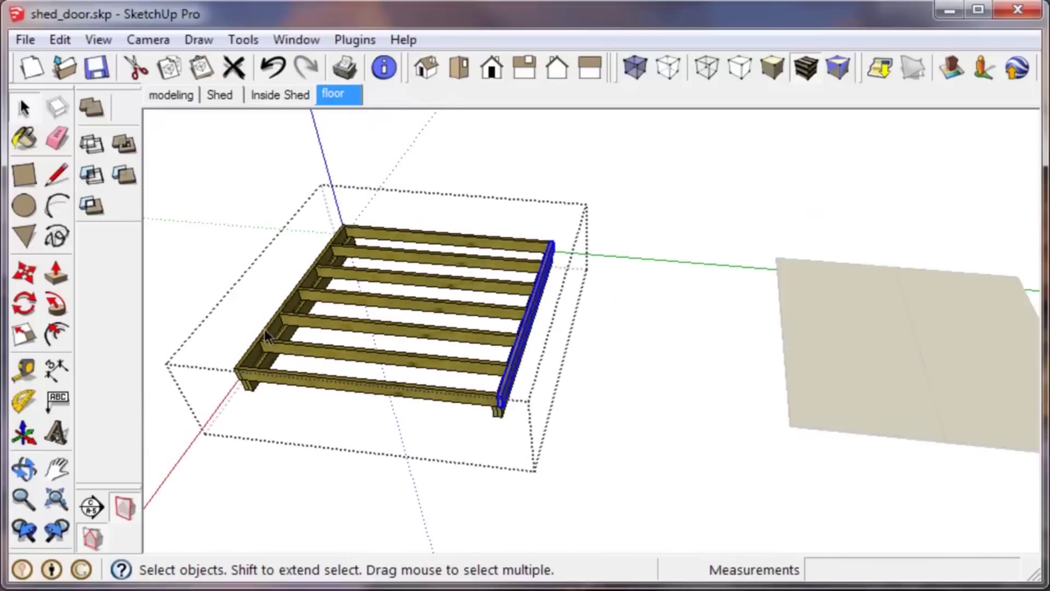
left_click(648, 330)
Step: Draw an 8' rectangle on the new plywood along the edge nearest the example floor, and set its width to 1.5"
scroll(648, 323, "up", 5)
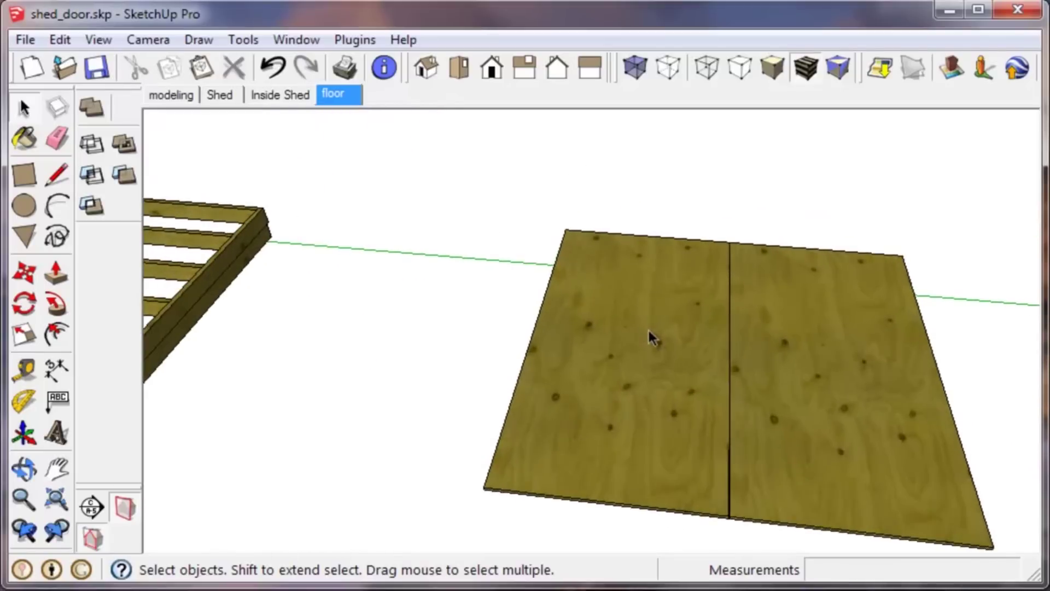
middle_click_drag(698, 344, 650, 448)
scroll(615, 329, "down", 3)
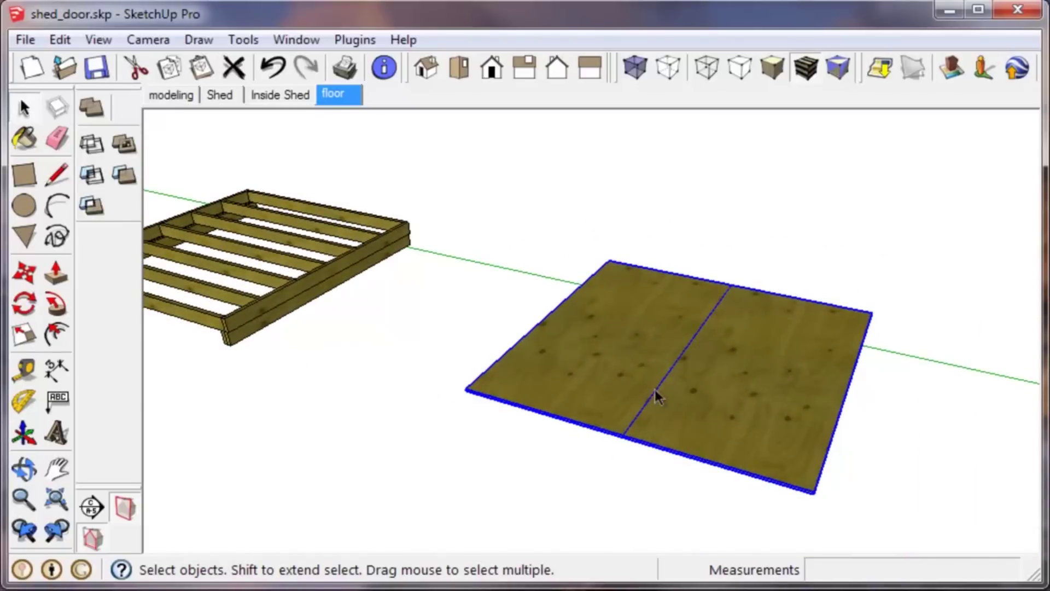
scroll(593, 363, "up", 4)
key("r")
scroll(605, 253, "up", 5)
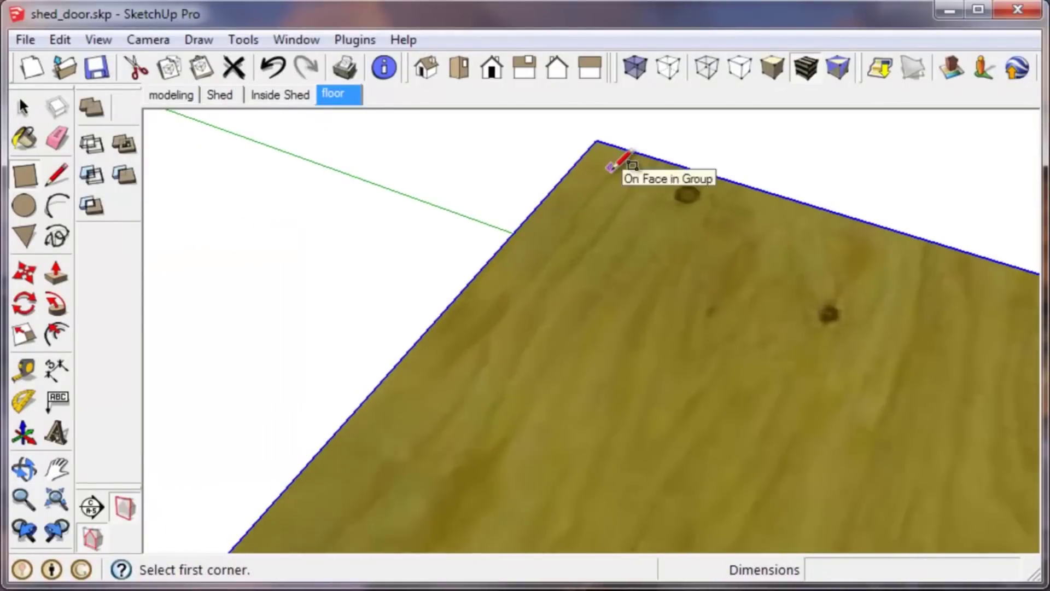
scroll(593, 181, "down", 3)
scroll(589, 178, "down", 2)
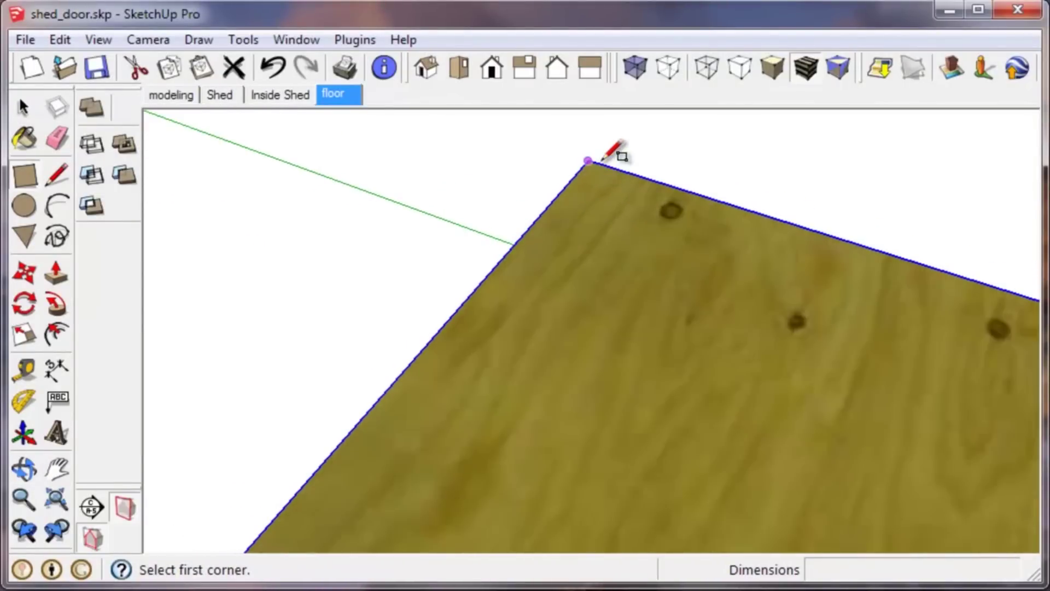
left_click(590, 160)
scroll(592, 161, "down", 3)
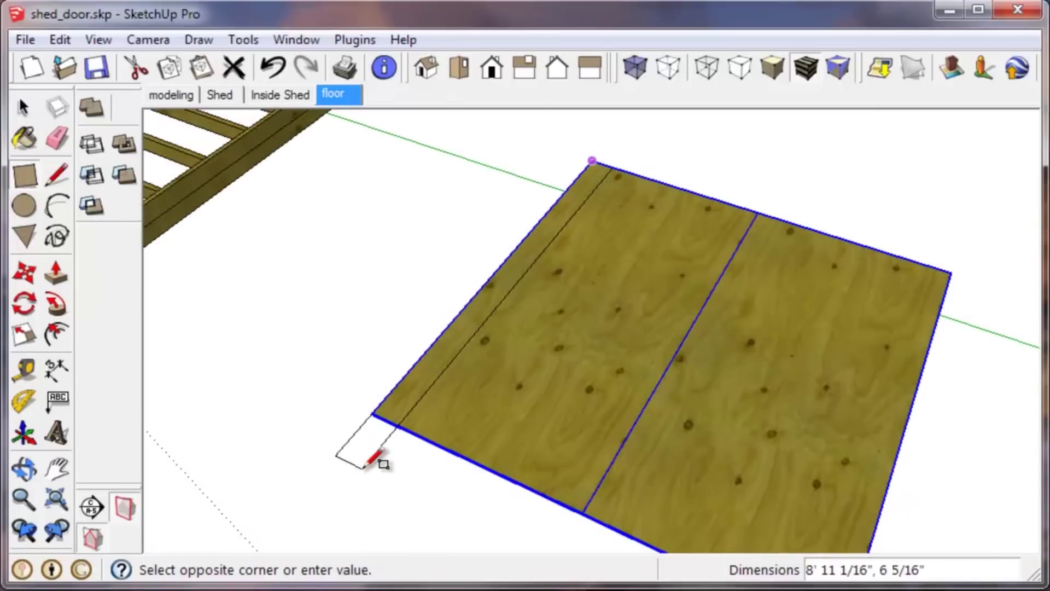
scroll(383, 446, "up", 6)
scroll(411, 337, "down", 6)
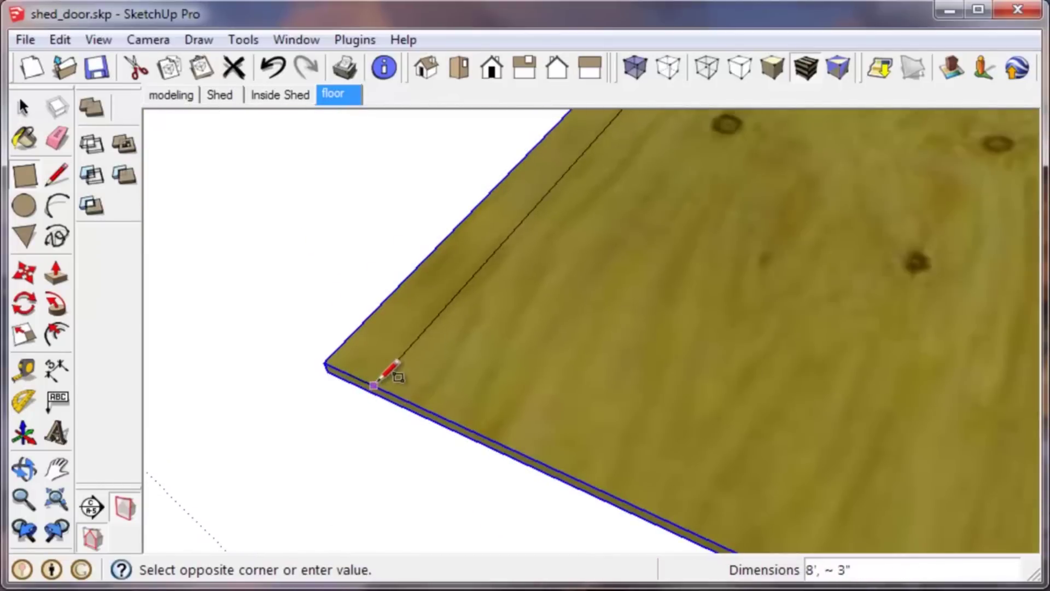
left_click(395, 394)
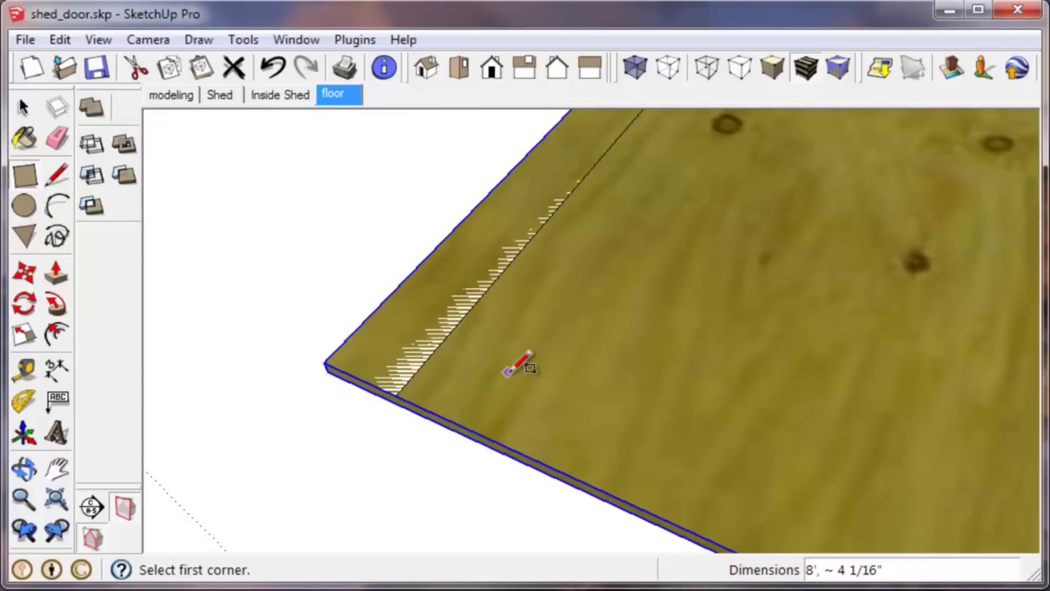
key("Escape")
type("1.5")
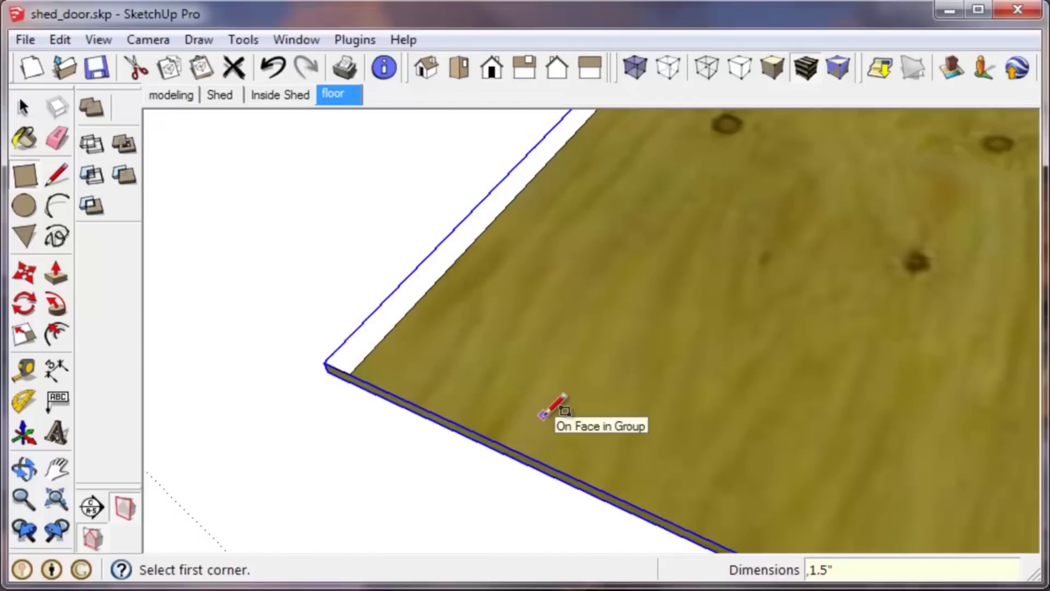
Step: Push/Pull the narrow rectangle upward from the plywood into a board and set its height to 5.5"
key("p")
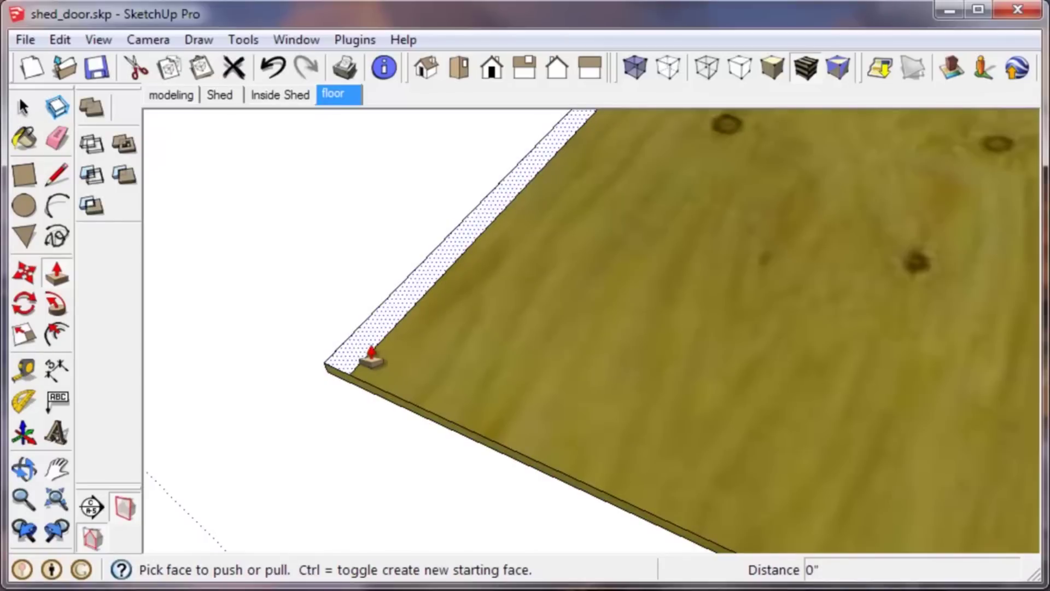
left_click(60, 281)
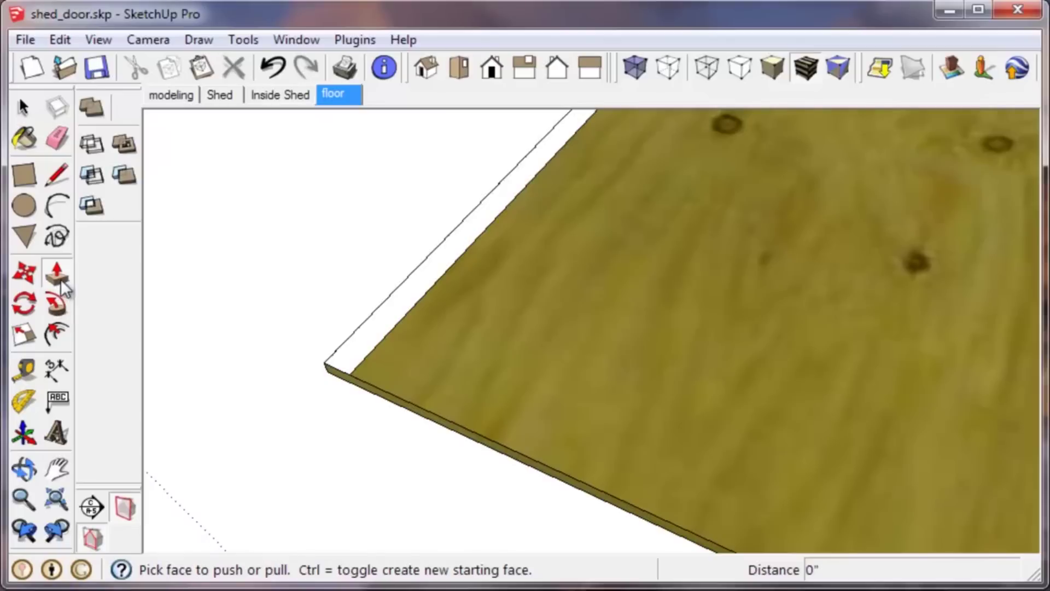
left_click(363, 345)
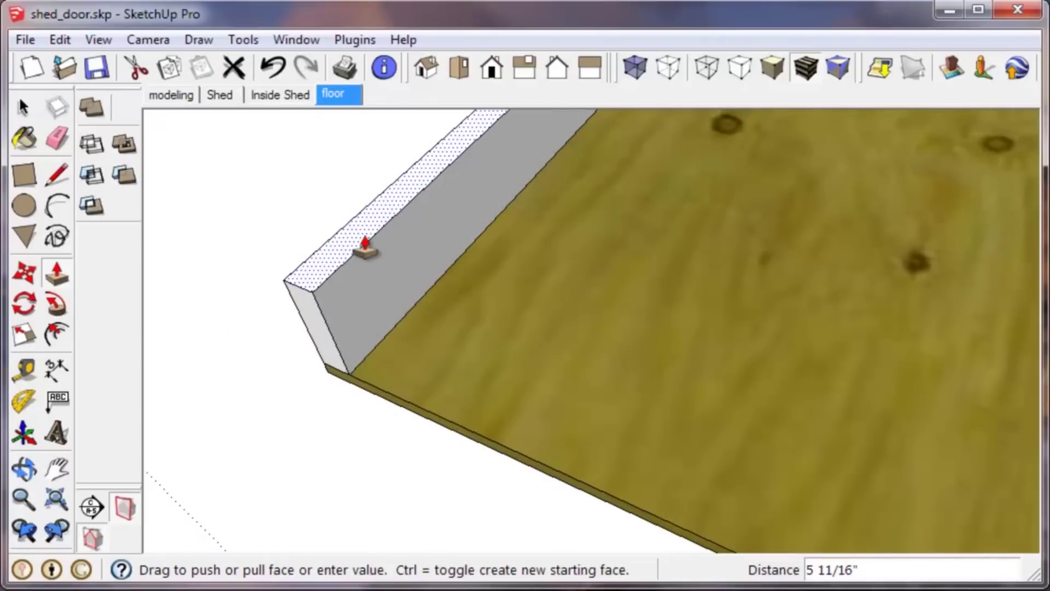
left_click(365, 249)
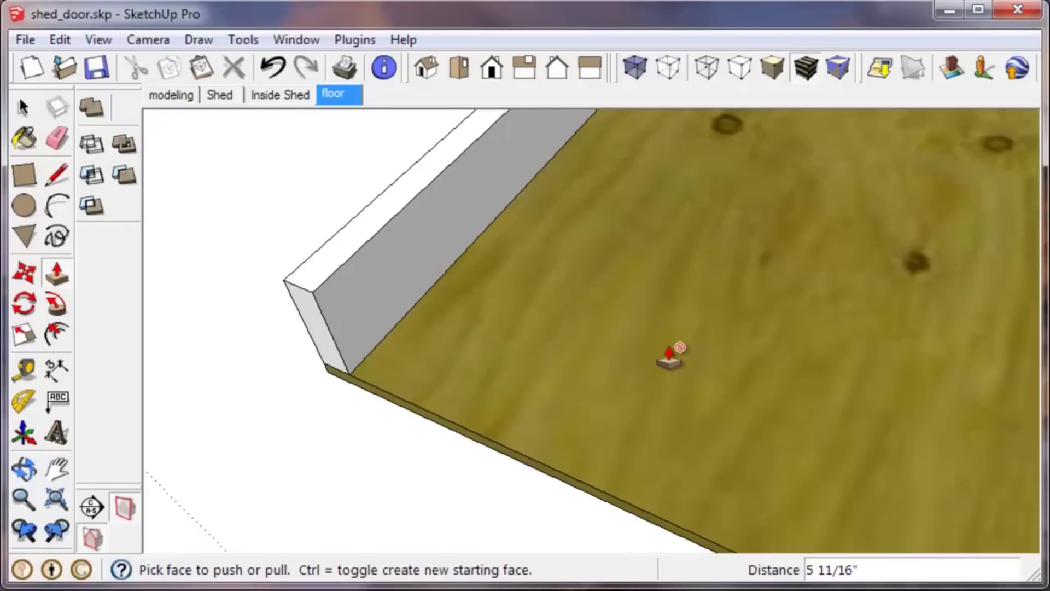
type("5.5")
key("Return")
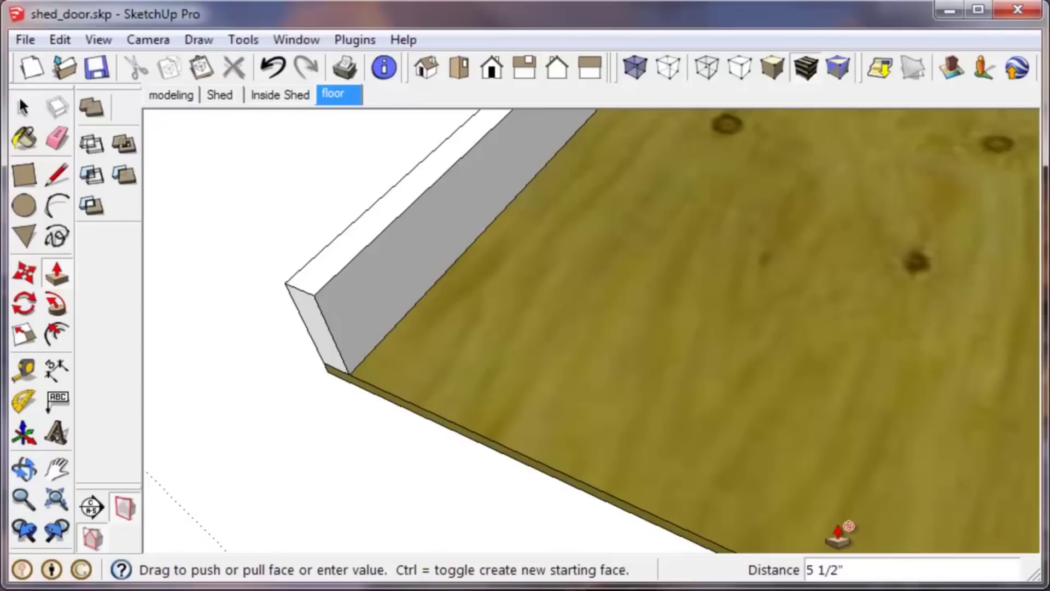
Step: Select all faces and edges of the new rim board and make them a group
middle_click_drag(363, 382, 410, 208)
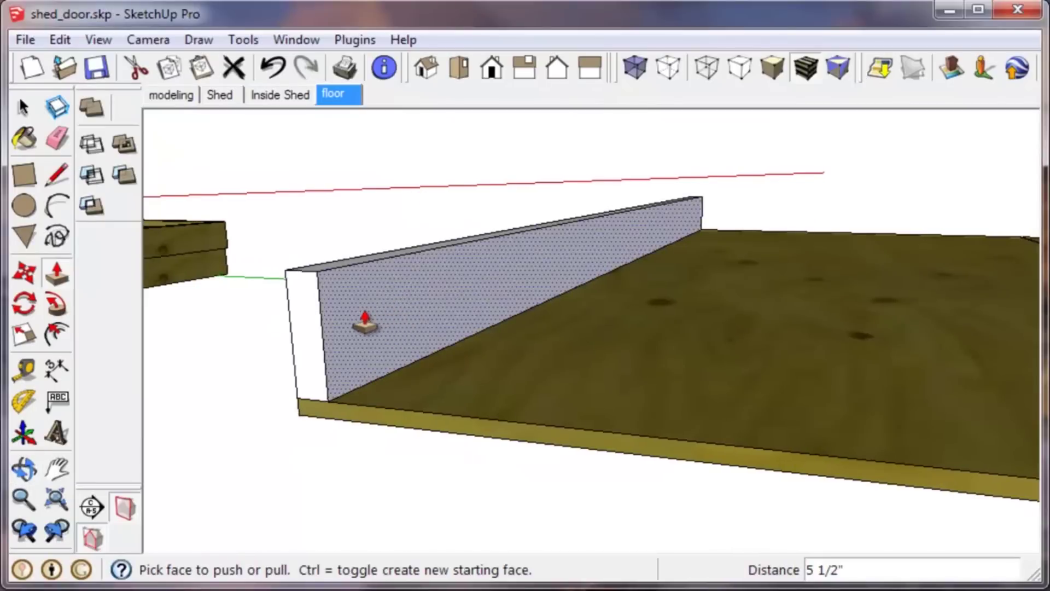
key("space")
middle_click_drag(440, 335, 370, 369)
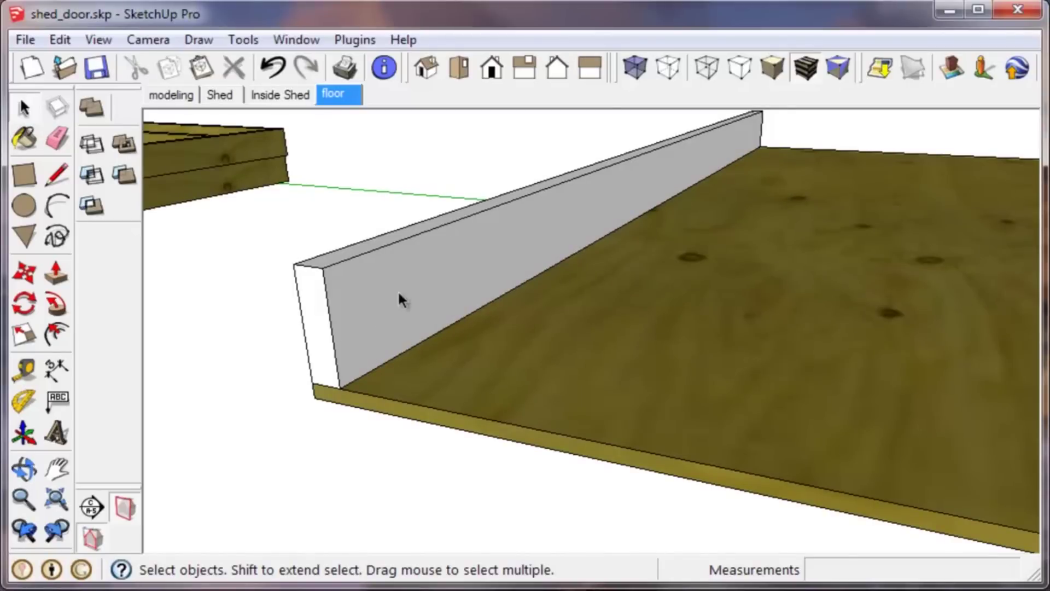
left_click(374, 286)
scroll(361, 283, "up", 2)
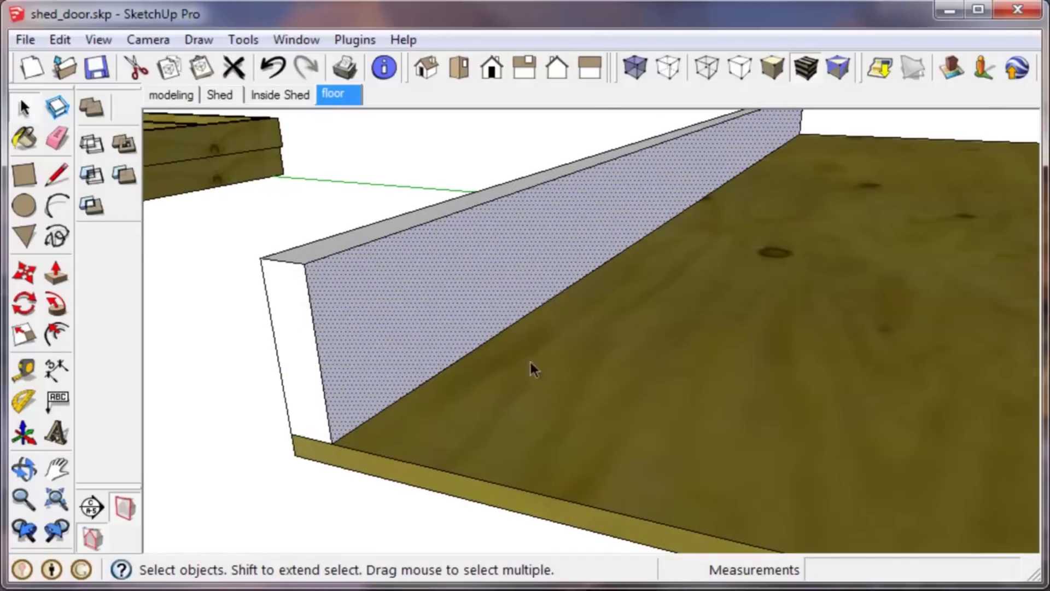
triple_click(432, 276)
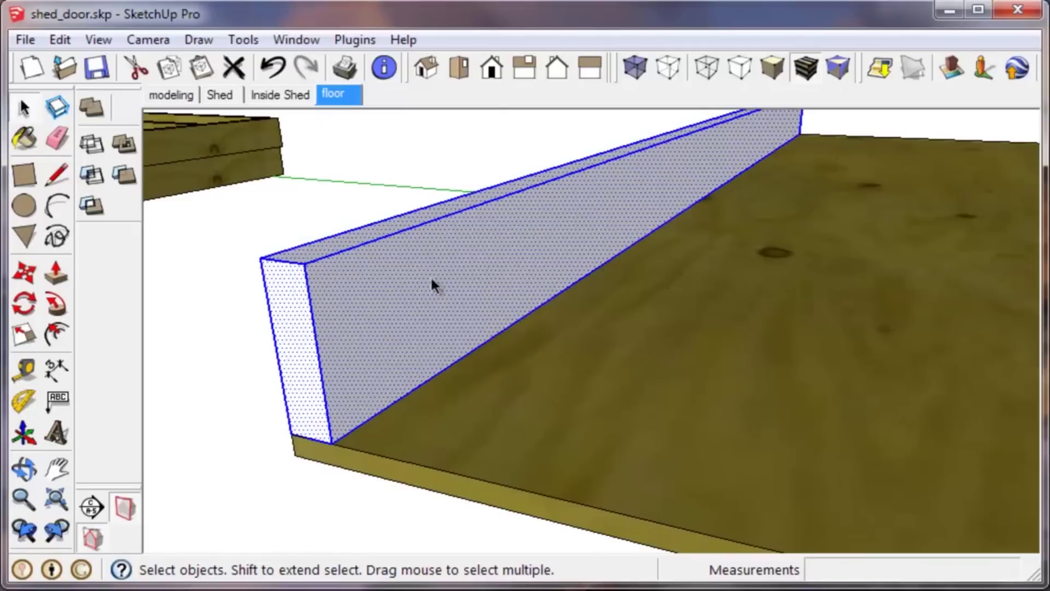
right_click(431, 277)
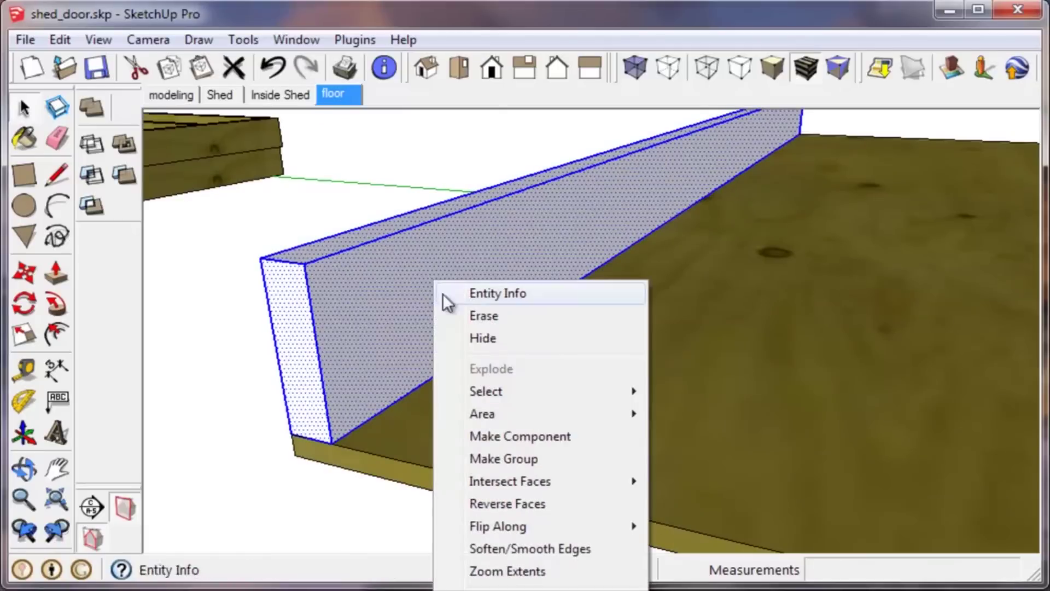
left_click(524, 461)
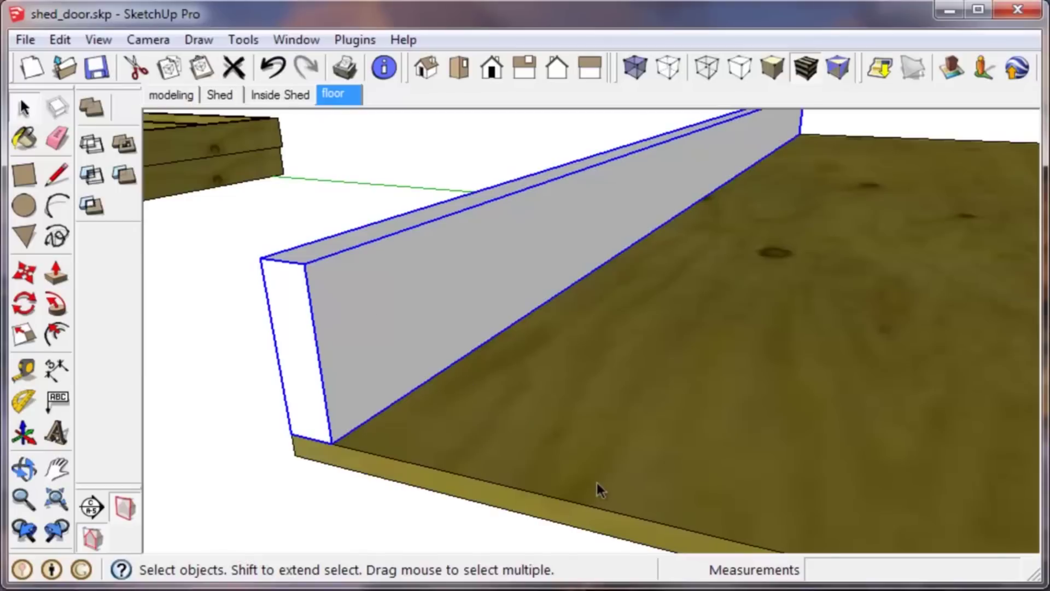
Step: Paint the rim board group with the [Wood_Plywood_Knots]1 material and close the Materials window
scroll(427, 441, "down", 3)
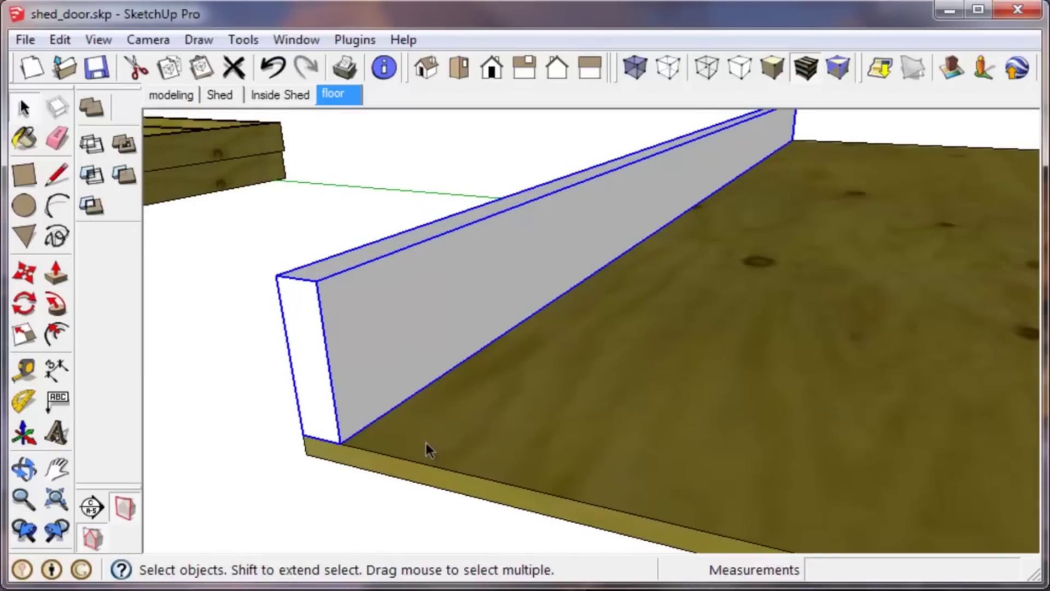
scroll(393, 438, "down", 3)
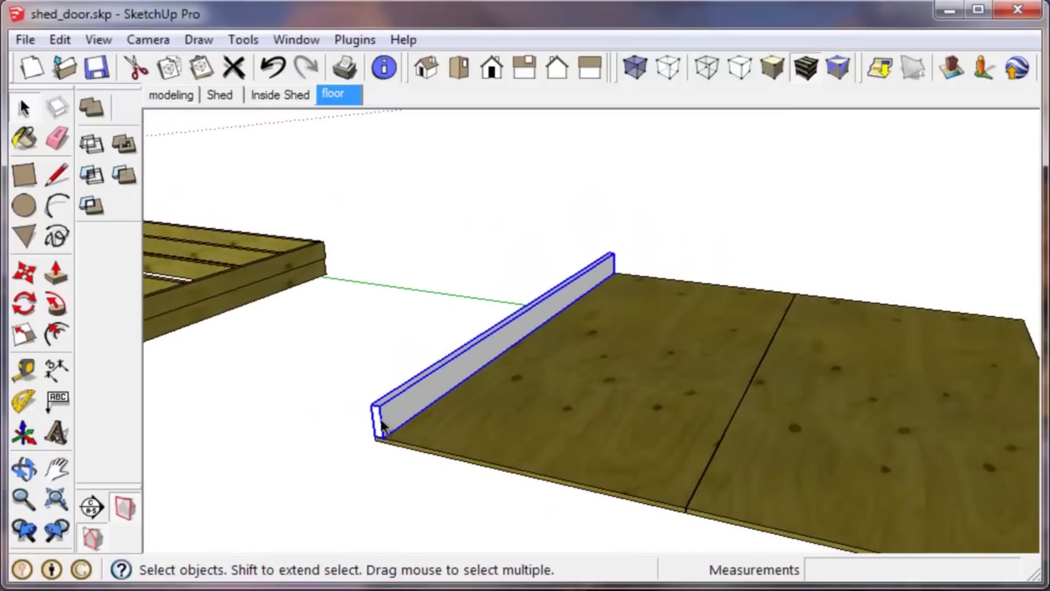
scroll(381, 426, "up", 2)
key("b")
key("alt")
left_click(421, 387)
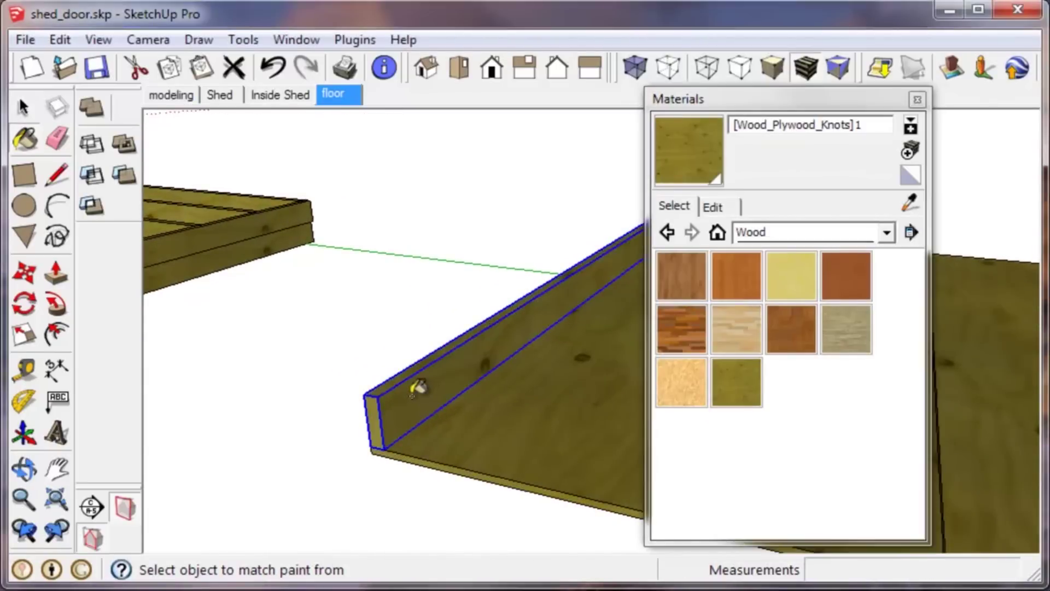
key("space")
middle_click_drag(317, 329, 432, 285)
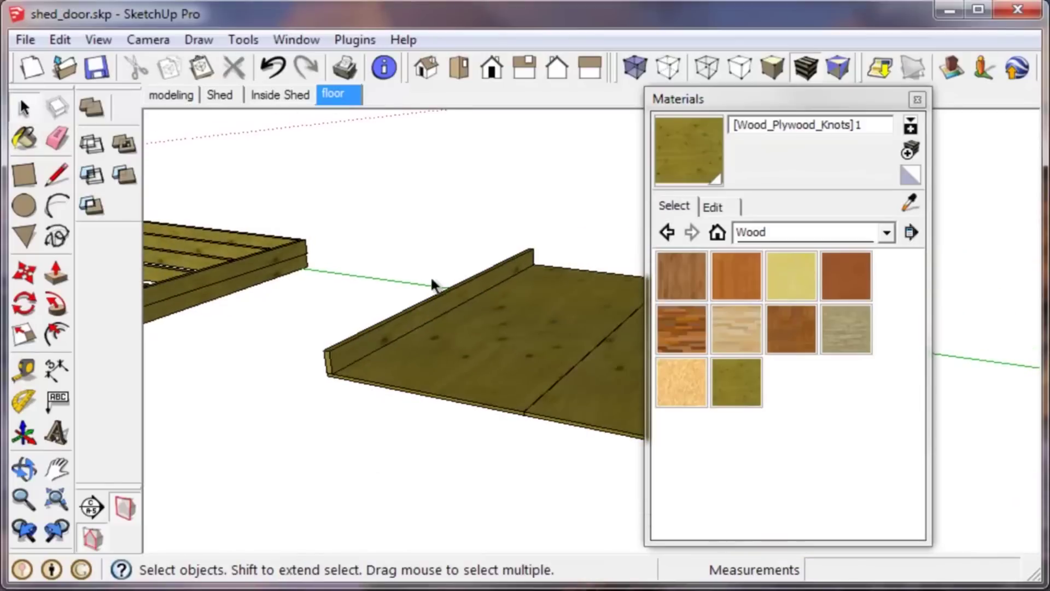
left_click(918, 100)
Step: Copy the rim board about 7' 10 5/8" across the plywood so the copy lies along the opposite edge
scroll(429, 322, "up", 3)
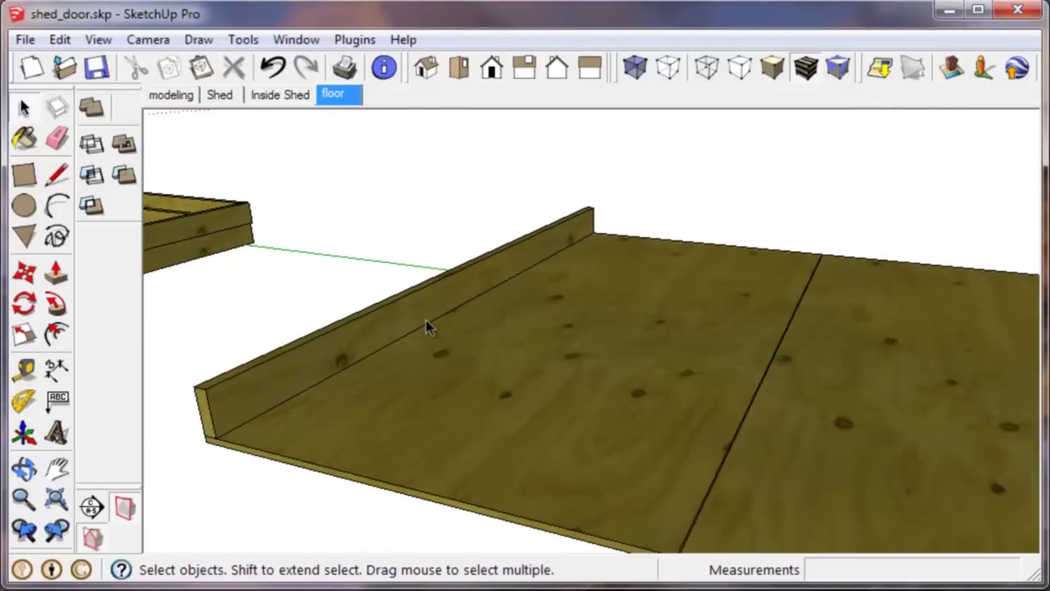
left_click(415, 304)
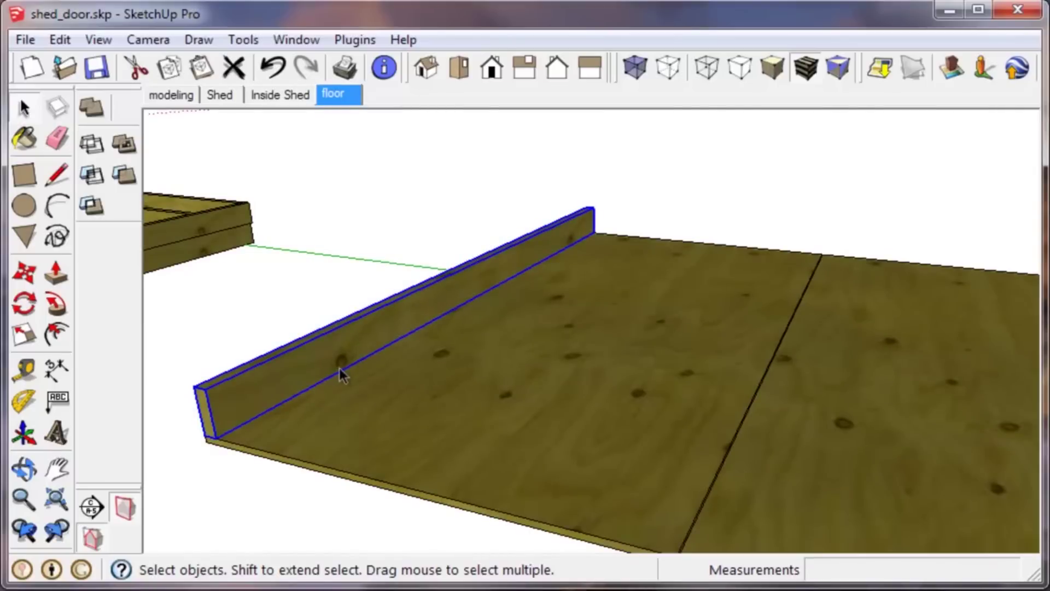
scroll(340, 365, "down", 2)
key("m")
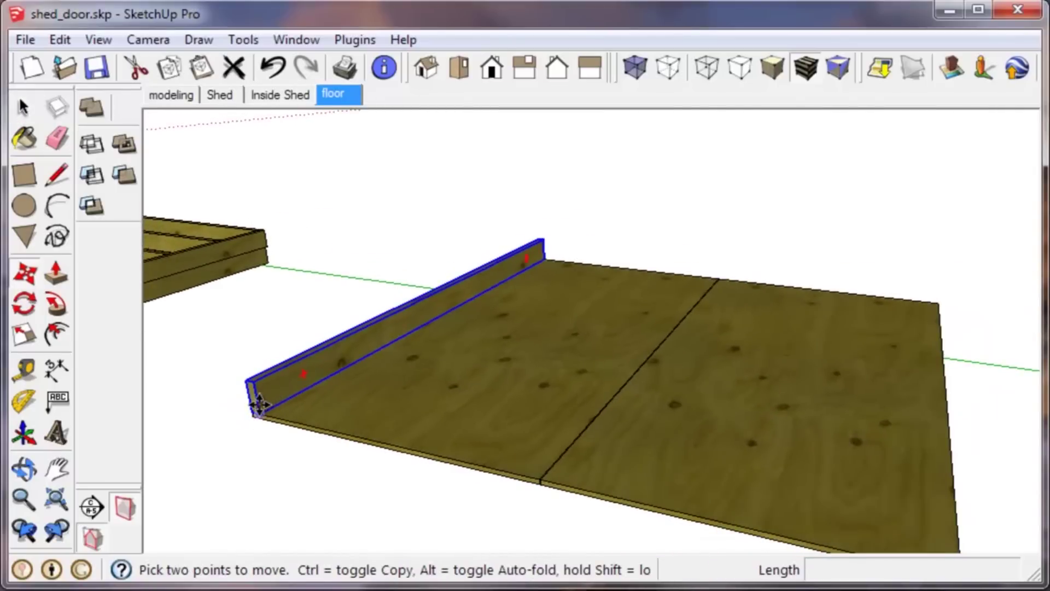
scroll(260, 409, "up", 4)
key("q")
key("m")
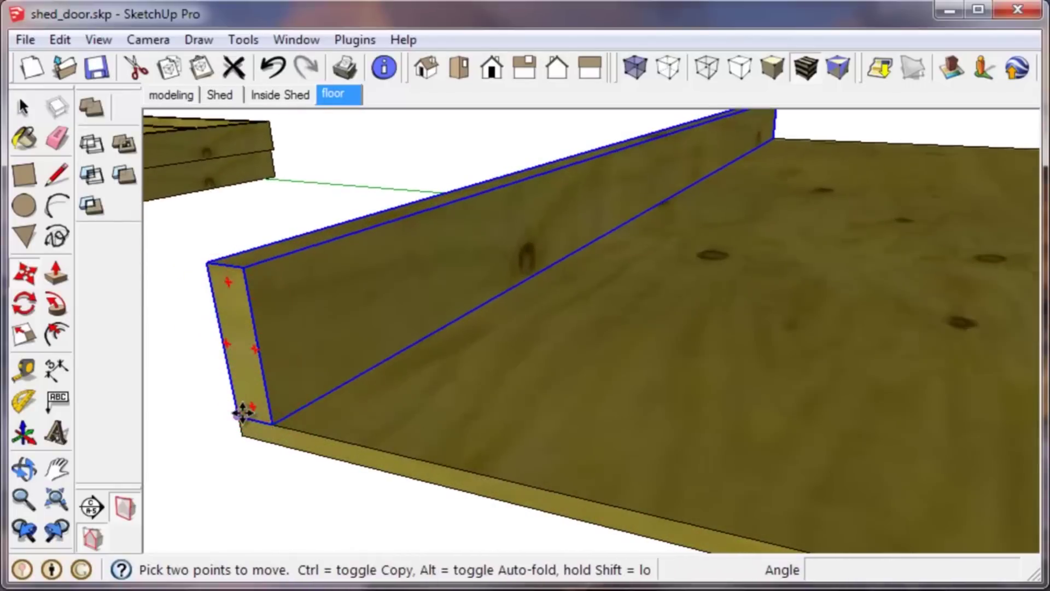
left_click(274, 422)
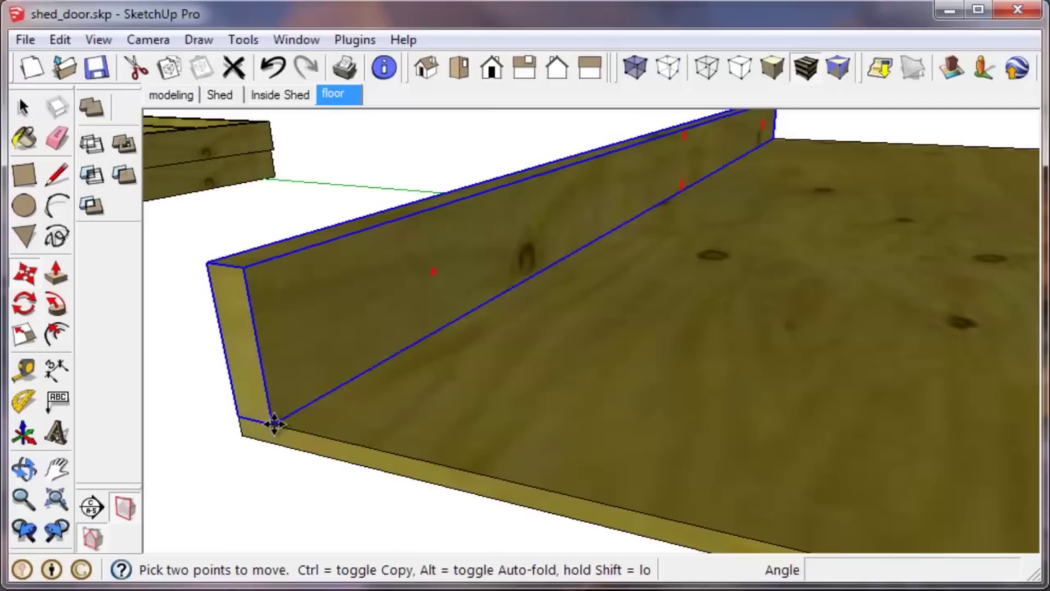
scroll(274, 422, "down", 8)
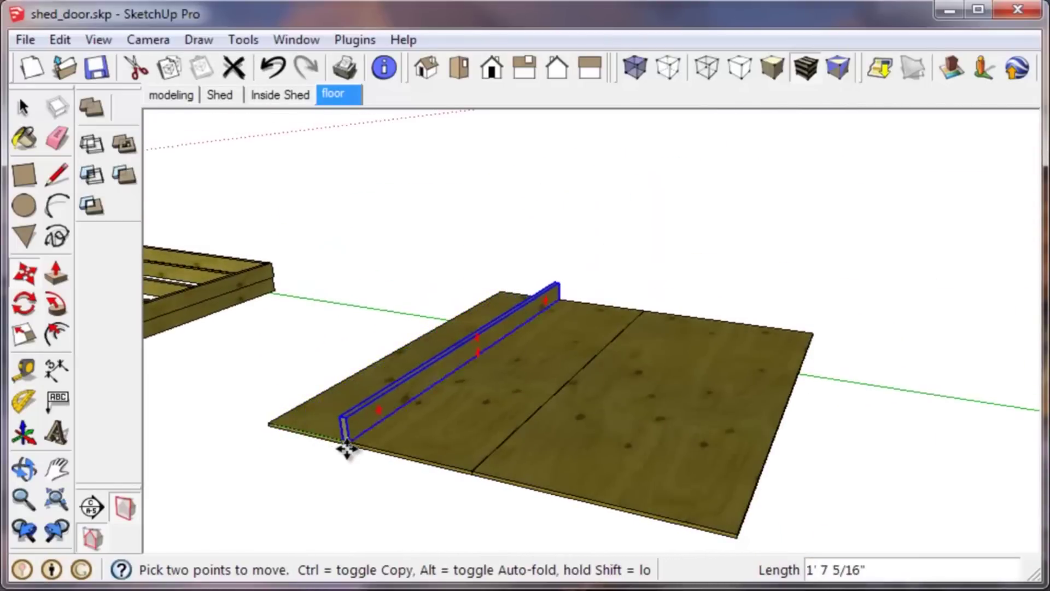
key("ctrl")
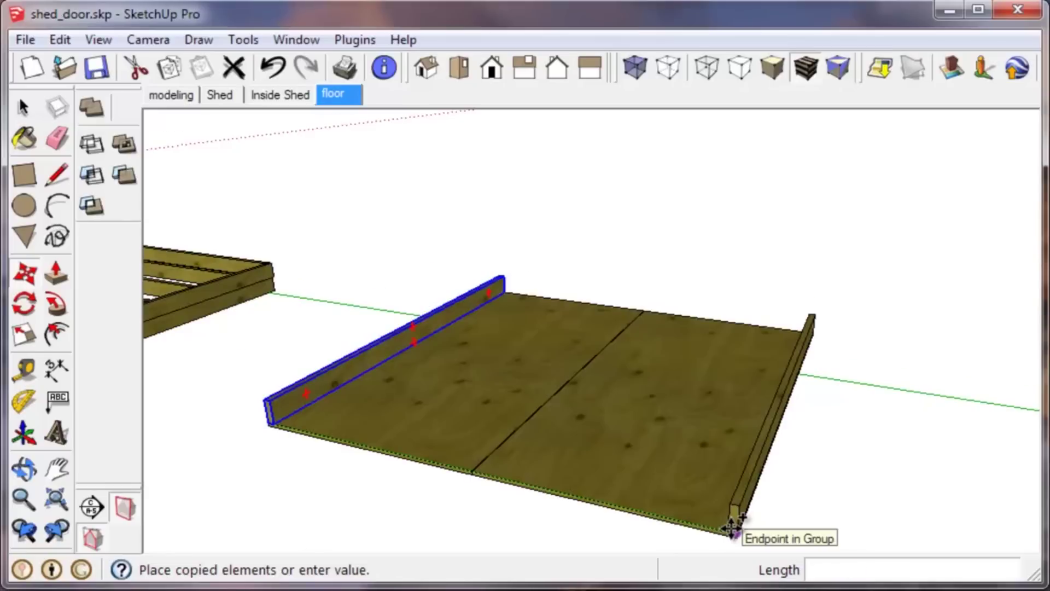
scroll(732, 528, "up", 3)
scroll(622, 439, "down", 3)
scroll(629, 418, "down", 1)
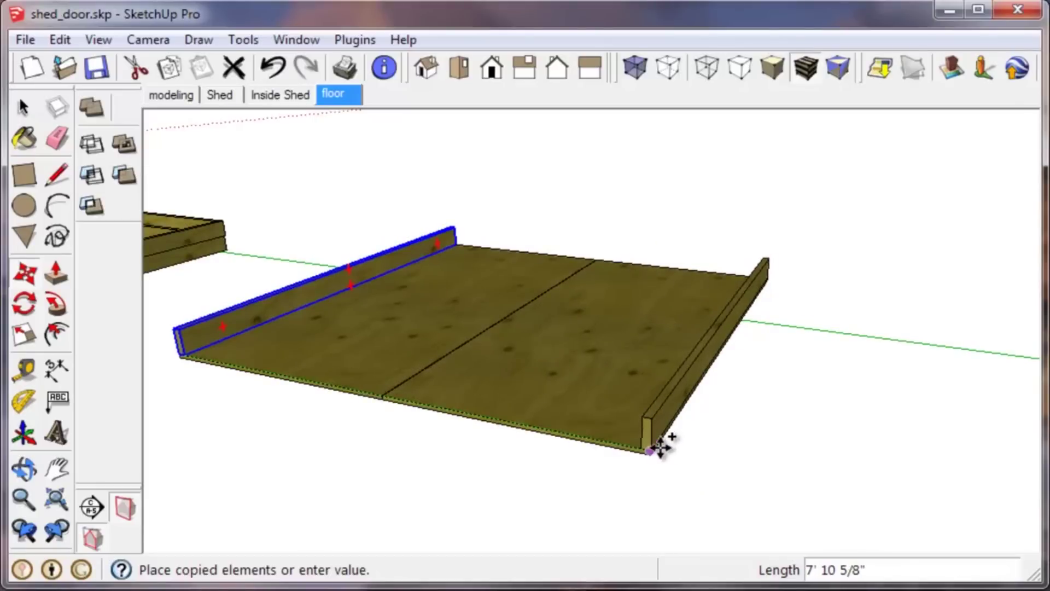
left_click(657, 442)
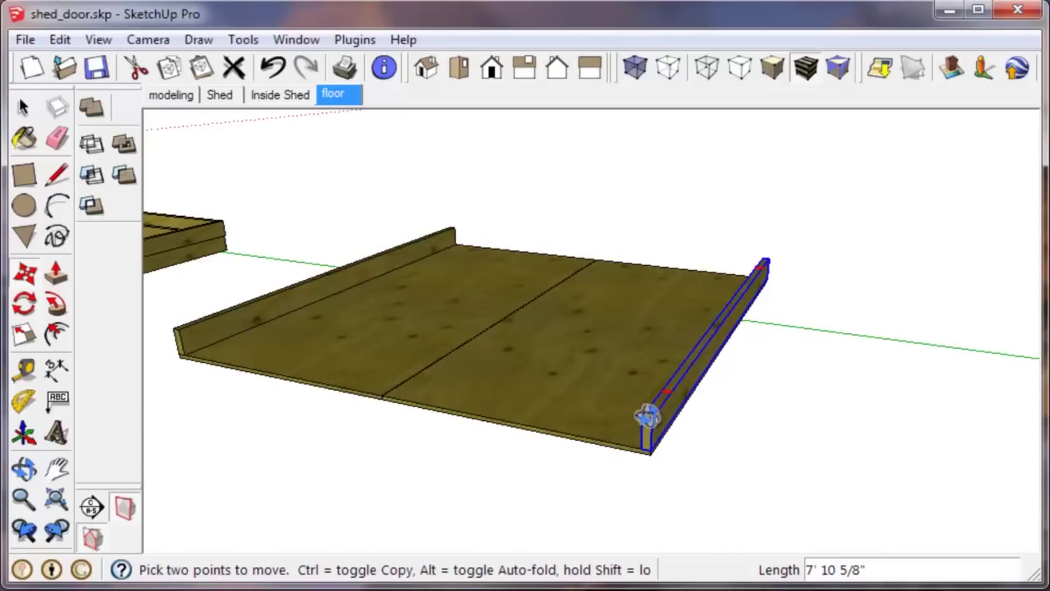
Step: Compare the plywood base and its two rim boards with the finished example floor frame
middle_click_drag(647, 417, 563, 429)
scroll(745, 382, "down", 3)
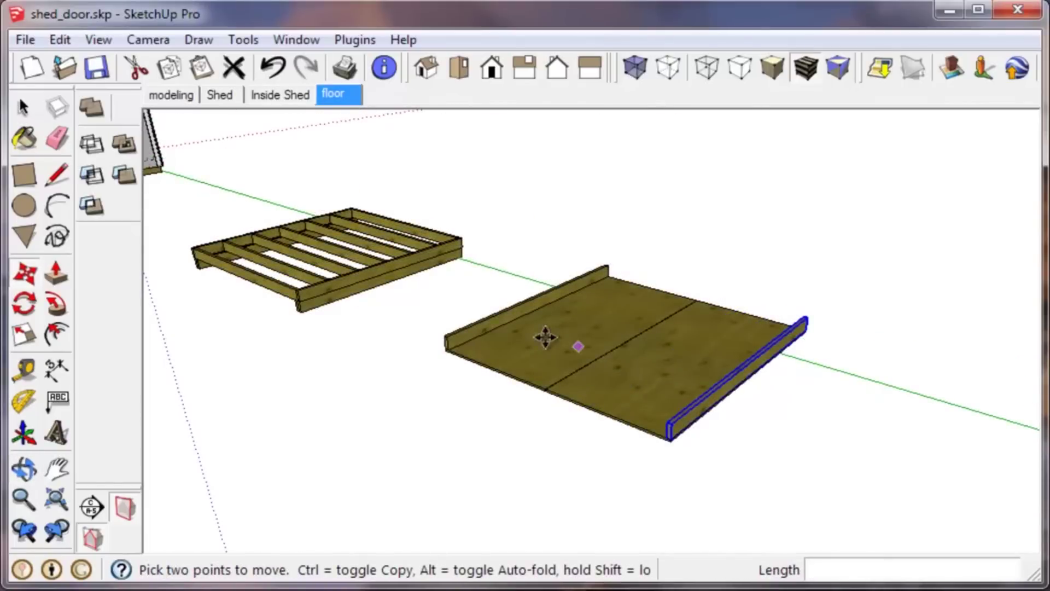
scroll(241, 267, "up", 3)
key("space")
scroll(236, 264, "up", 2)
scroll(235, 204, "down", 5)
scroll(609, 318, "up", 3)
scroll(599, 412, "down", 2)
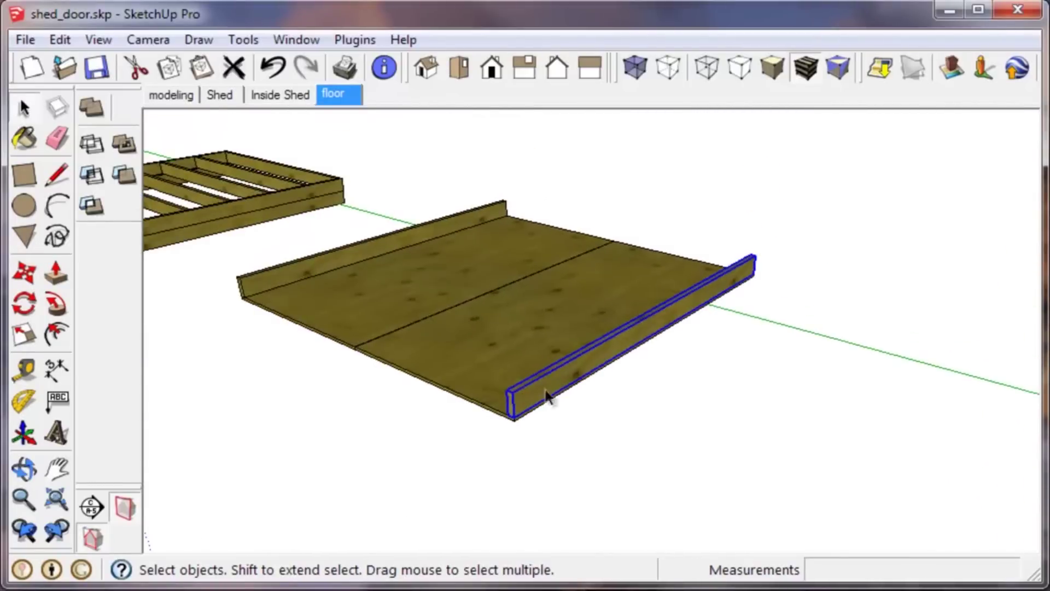
Step: Copy the second rim board about 1' 5/8" inward across the plywood as a spare for the adjacent side
scroll(518, 375, "up", 2)
scroll(604, 386, "down", 1)
middle_click_drag(605, 382, 505, 413)
scroll(562, 411, "down", 3)
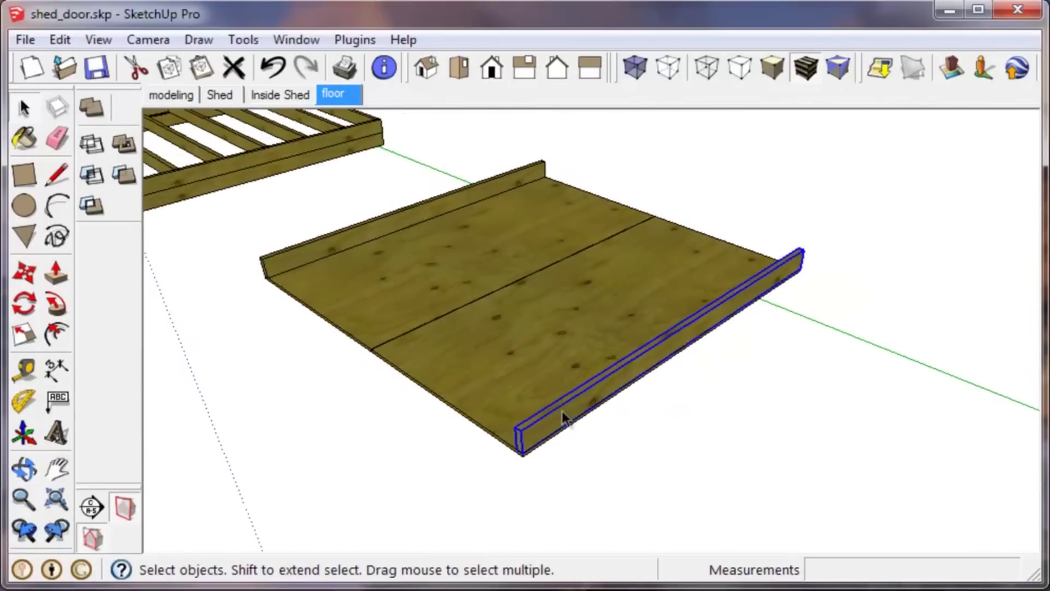
scroll(553, 404, "up", 3)
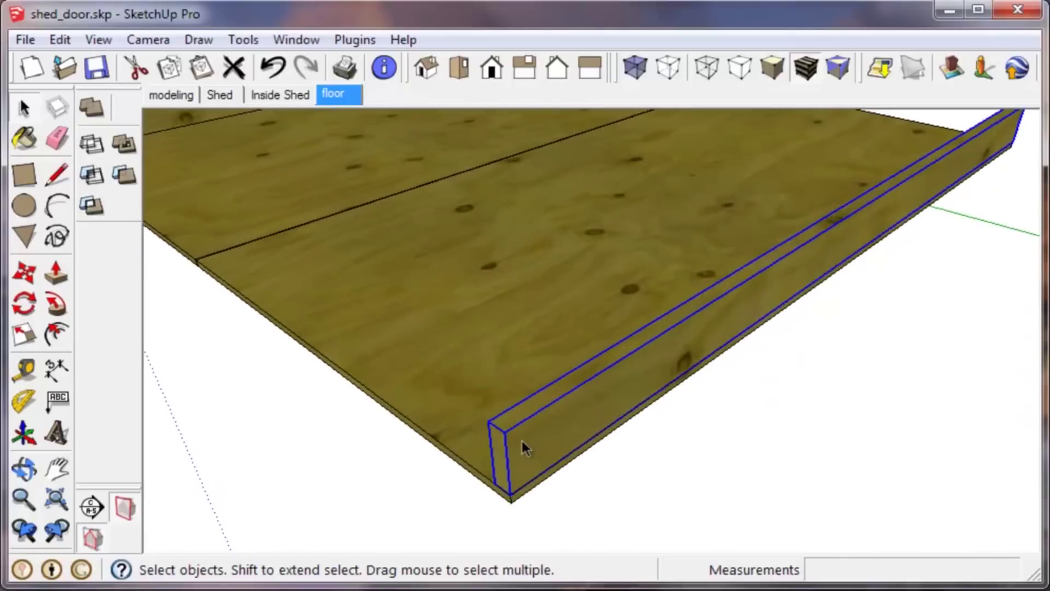
key("m")
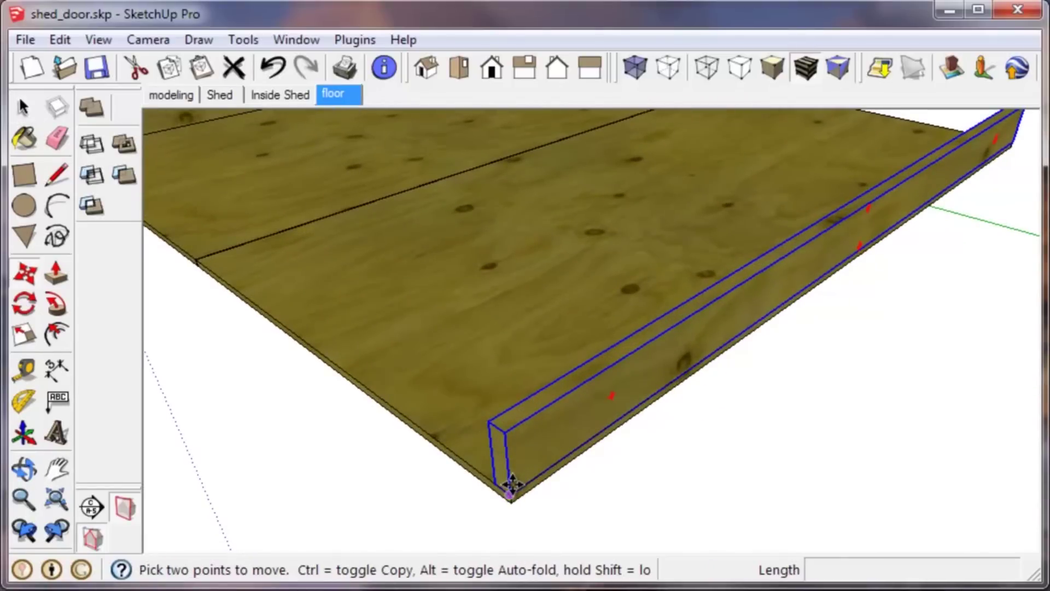
left_click(511, 493)
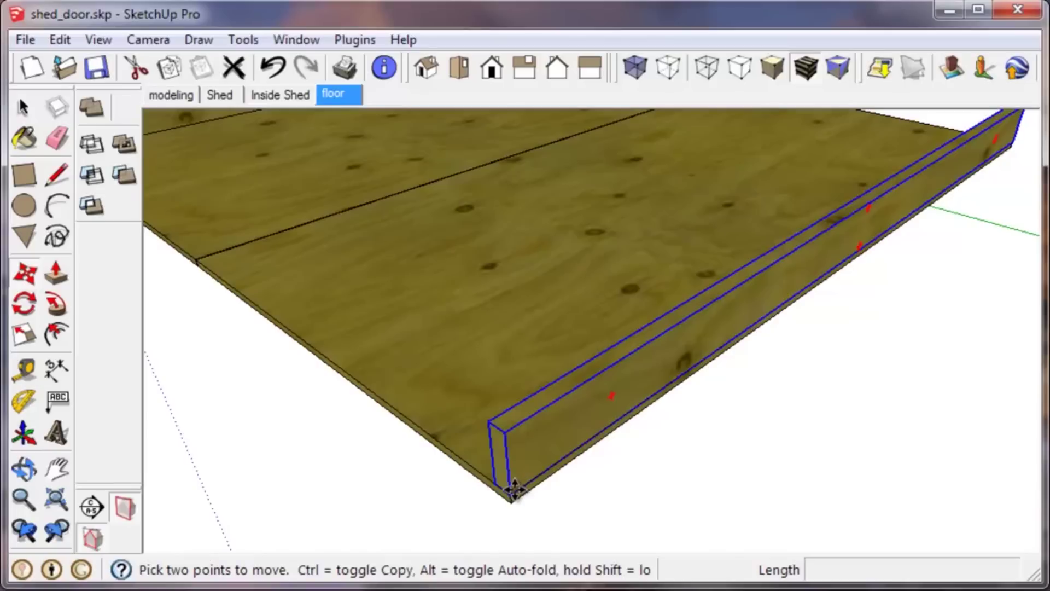
key("ctrl")
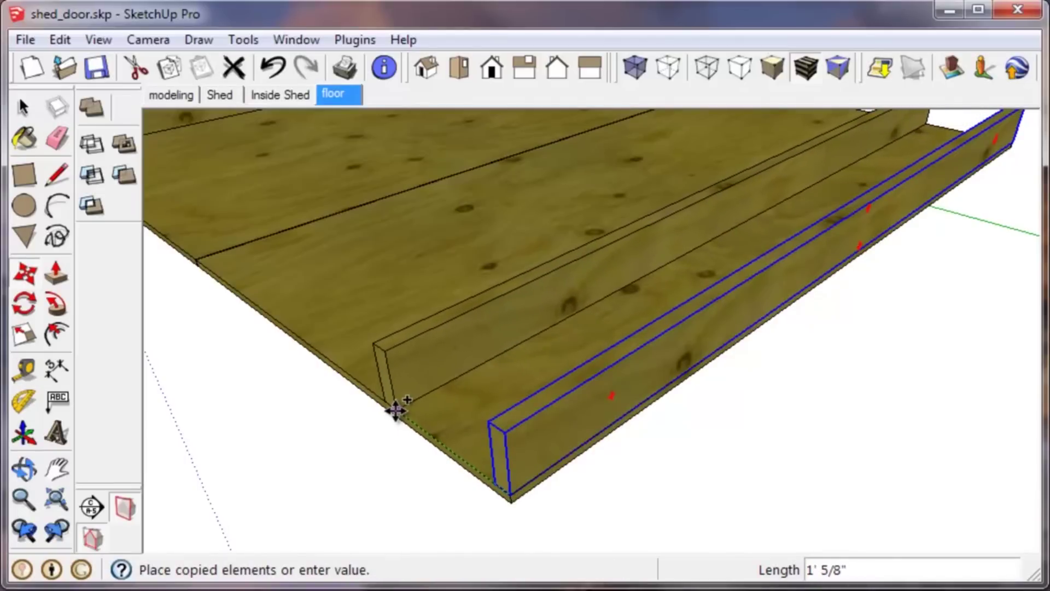
left_click(395, 409)
scroll(430, 492, "down", 3)
scroll(500, 471, "down", 3)
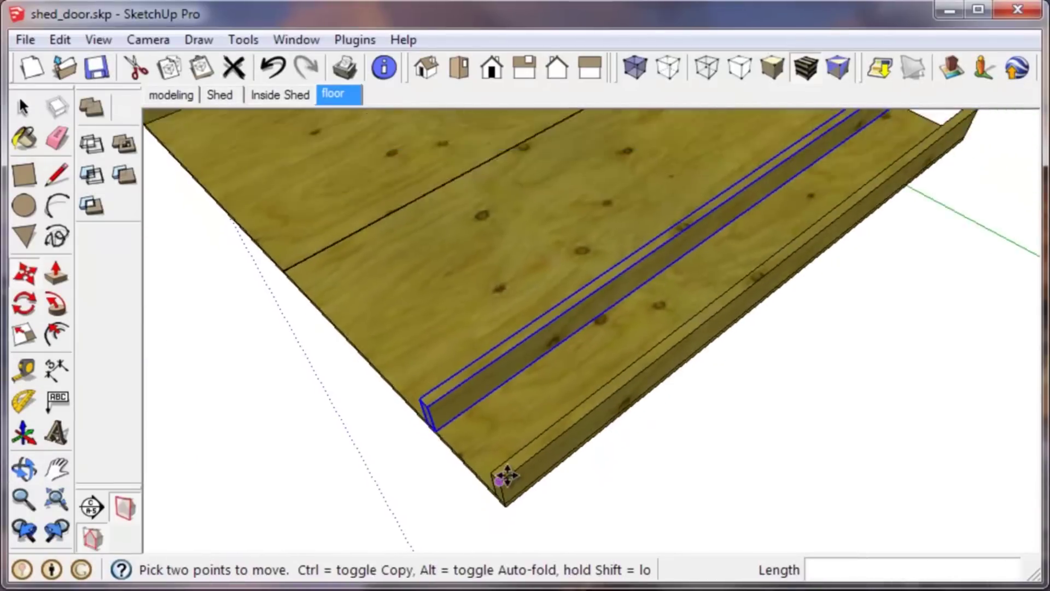
Step: Rotate the new board copy 90 degrees flat on the plywood so it runs perpendicular to the rim boards
key("q")
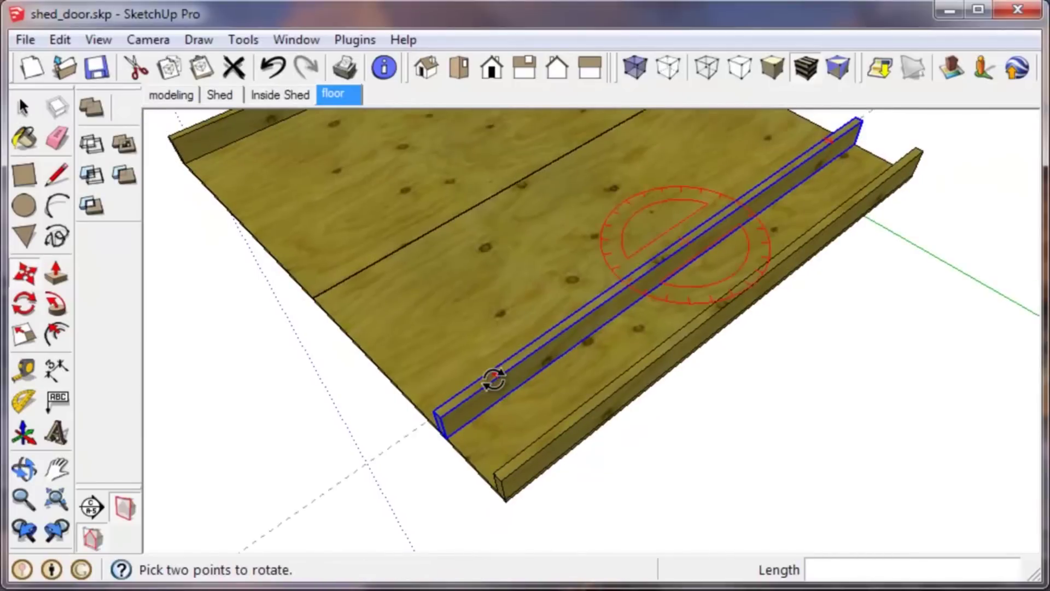
key("m")
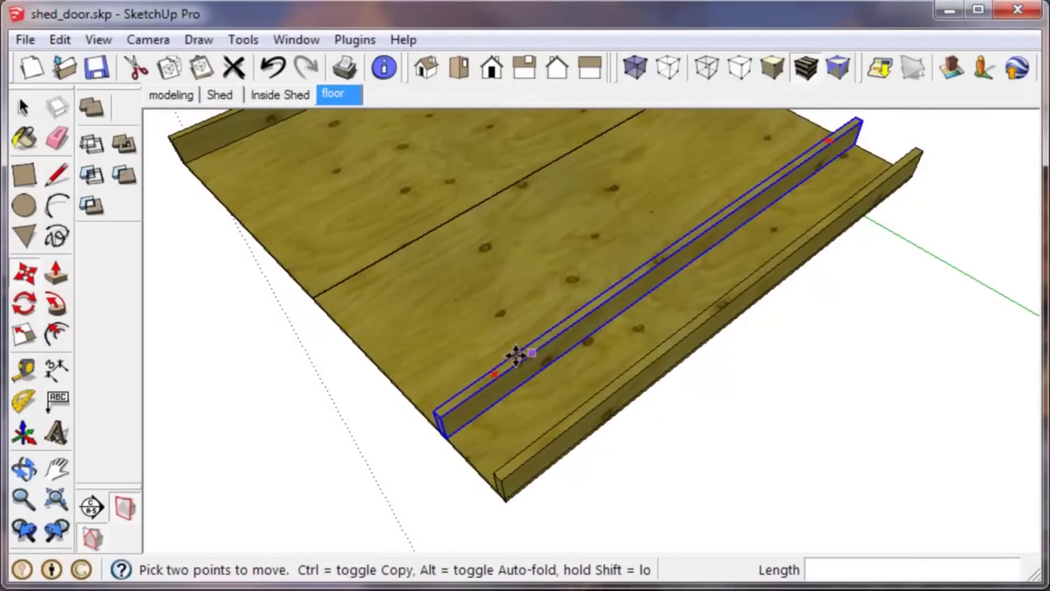
key("q")
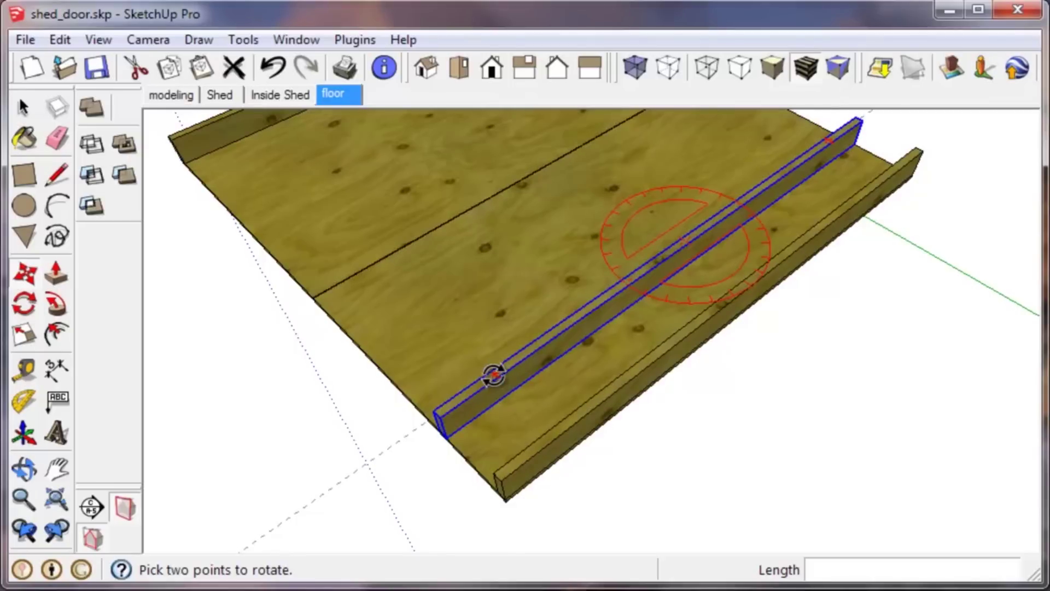
scroll(495, 374, "up", 2)
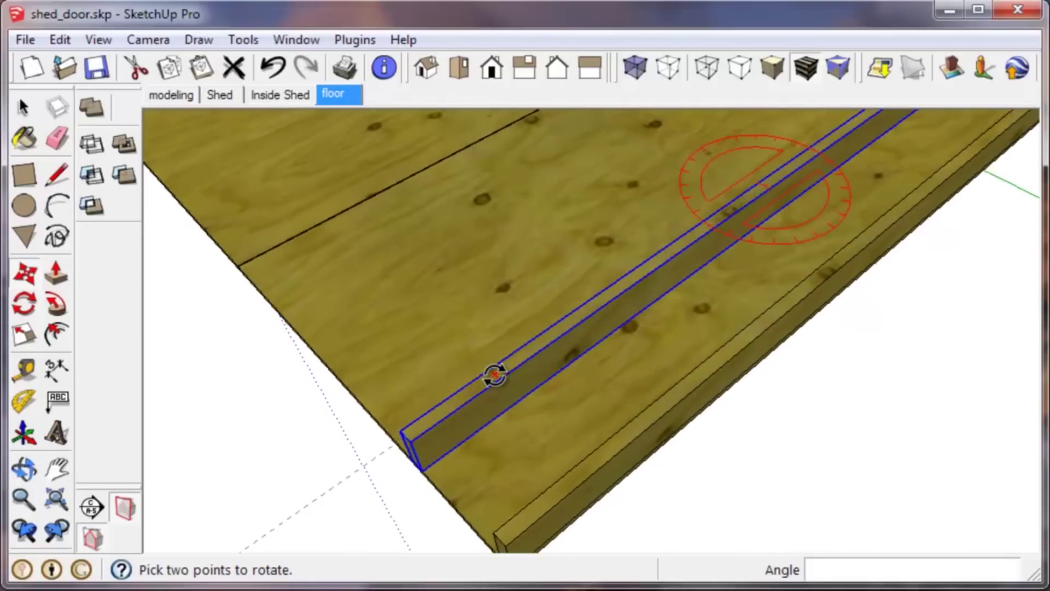
middle_click_drag(494, 375, 621, 344)
key("m")
scroll(493, 415, "down", 3)
key("q")
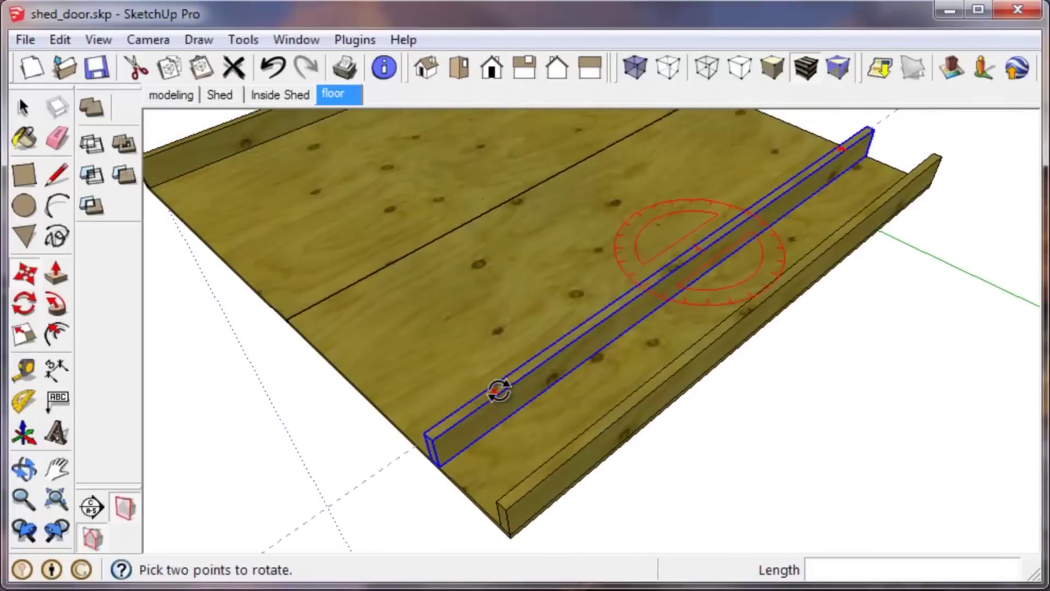
left_click(496, 390)
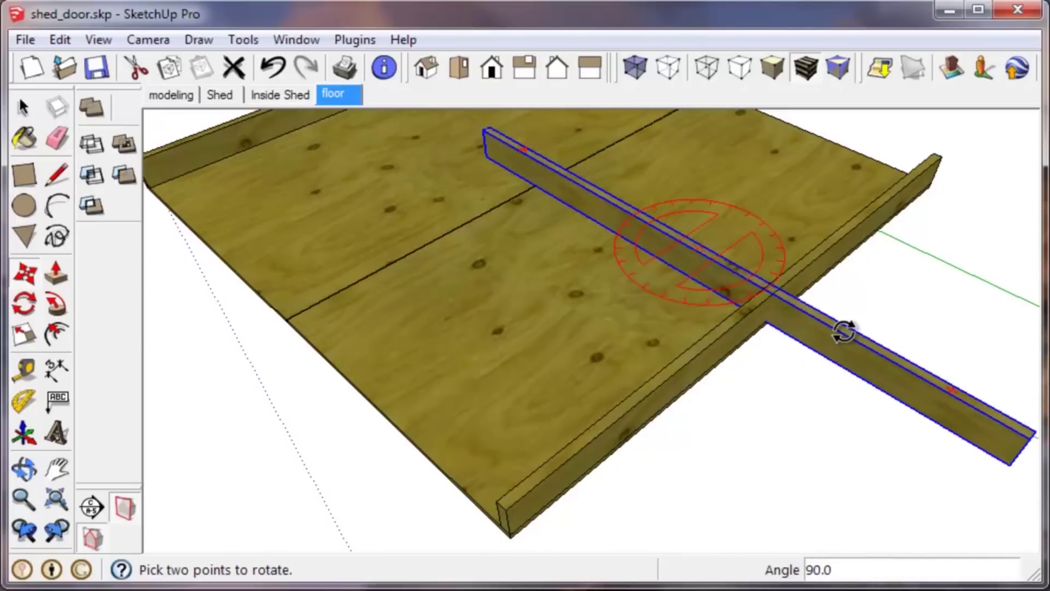
left_click(839, 328)
Step: Move the rotated board by its bottom end corner to the second rim board's inner corner, along the plywood's open edge
key("m")
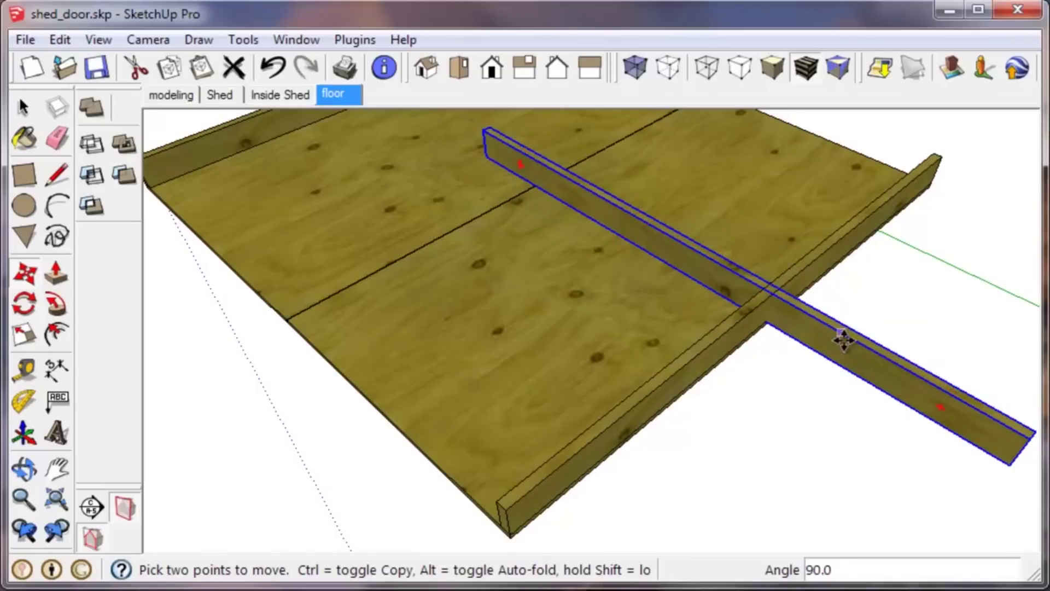
left_click(1009, 468)
middle_click_drag(485, 504, 626, 408)
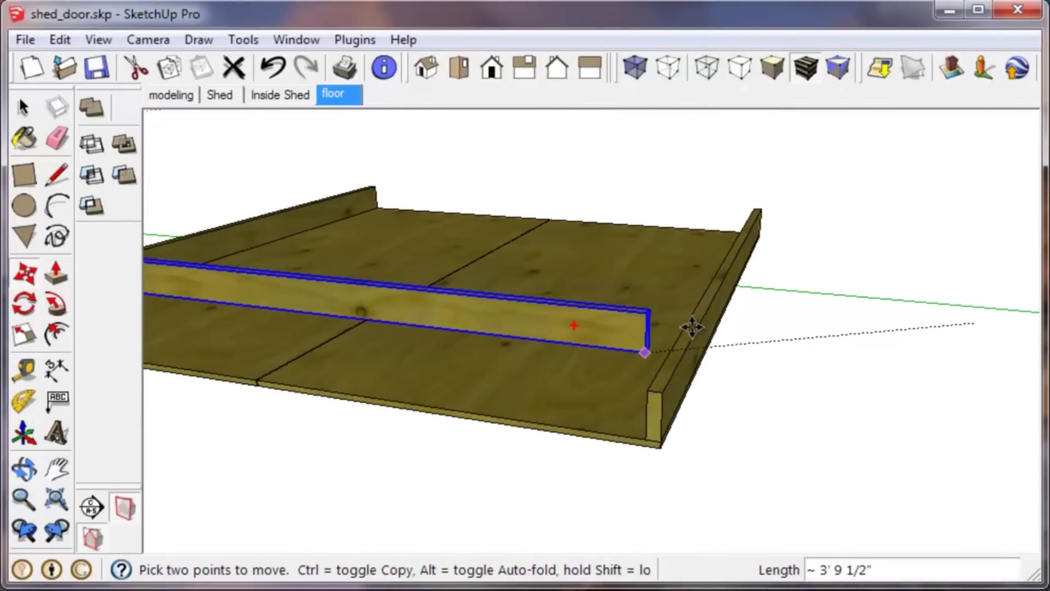
mouse_move(818, 323)
middle_mouse_down()
mouse_move(633, 413)
mouse_move(734, 417)
mouse_move(863, 375)
mouse_move(785, 359)
mouse_move(837, 323)
middle_mouse_up()
middle_click_drag(681, 403, 726, 425)
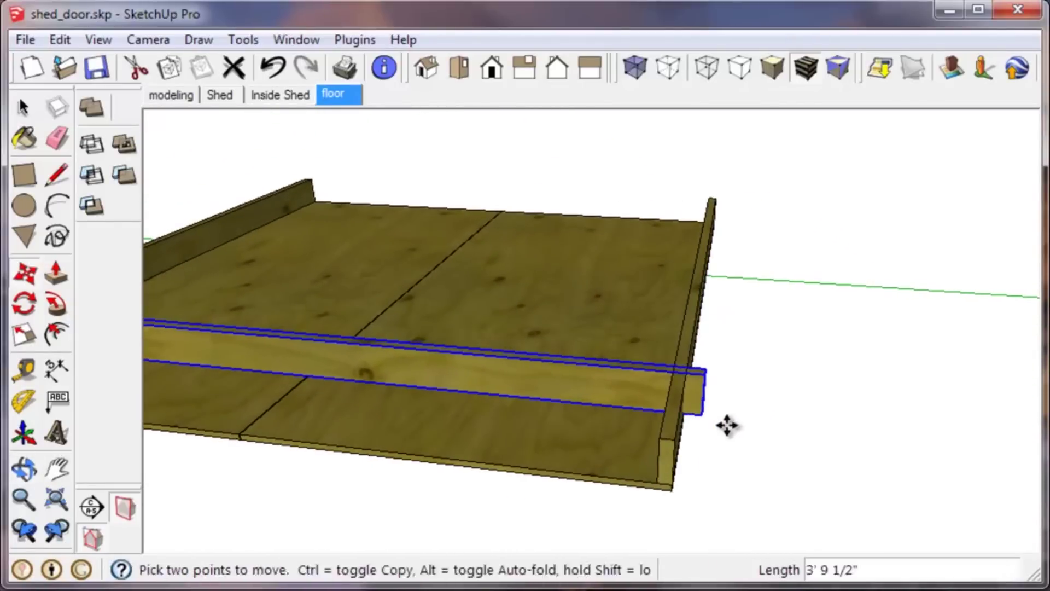
middle_click_drag(736, 383, 733, 336)
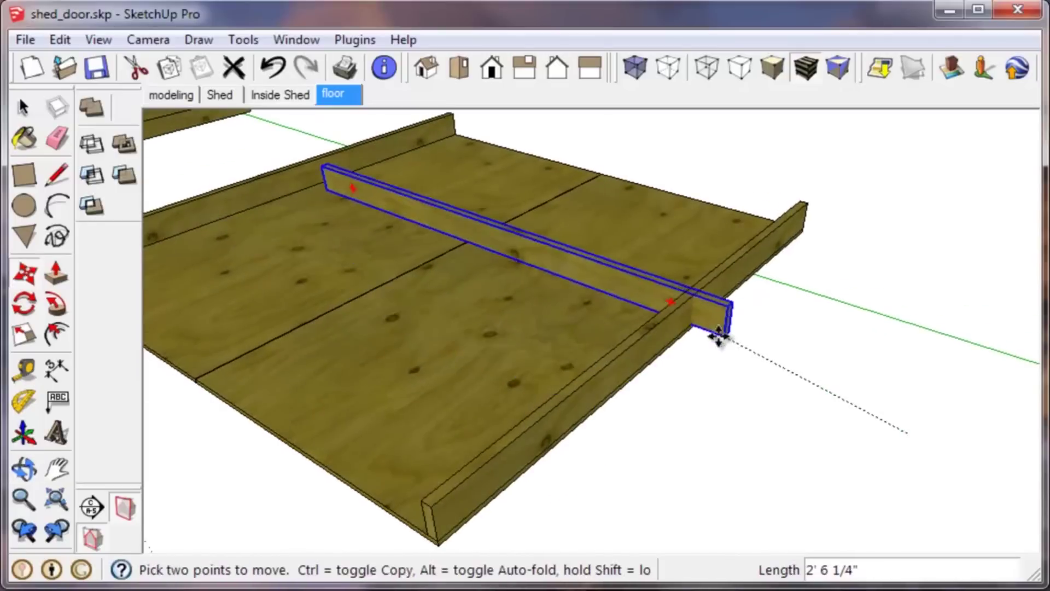
middle_click_drag(556, 457, 729, 403)
scroll(637, 484, "up", 4)
left_click(663, 482)
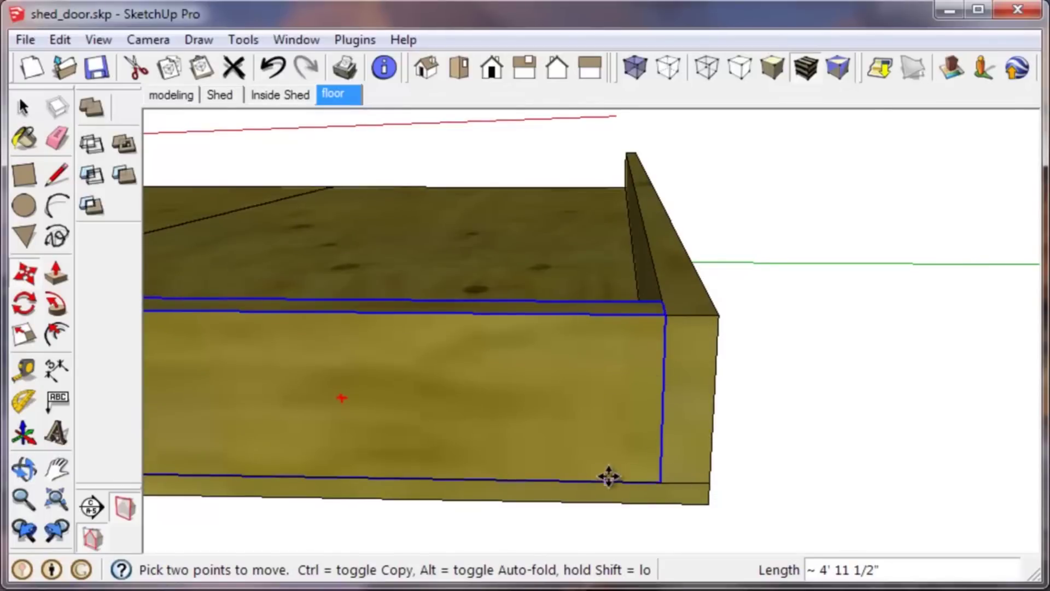
Step: Inspect both ends of the perpendicular board against the two rim boards and the plywood corners
scroll(645, 422, "down", 4)
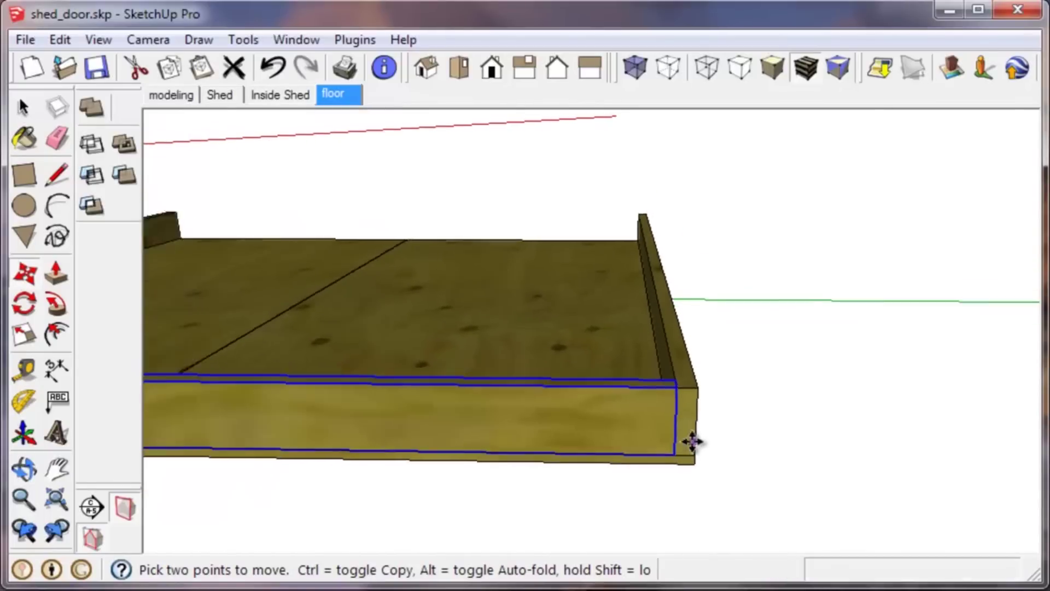
scroll(687, 436, "down", 3)
scroll(281, 425, "up", 2)
scroll(212, 432, "up", 3)
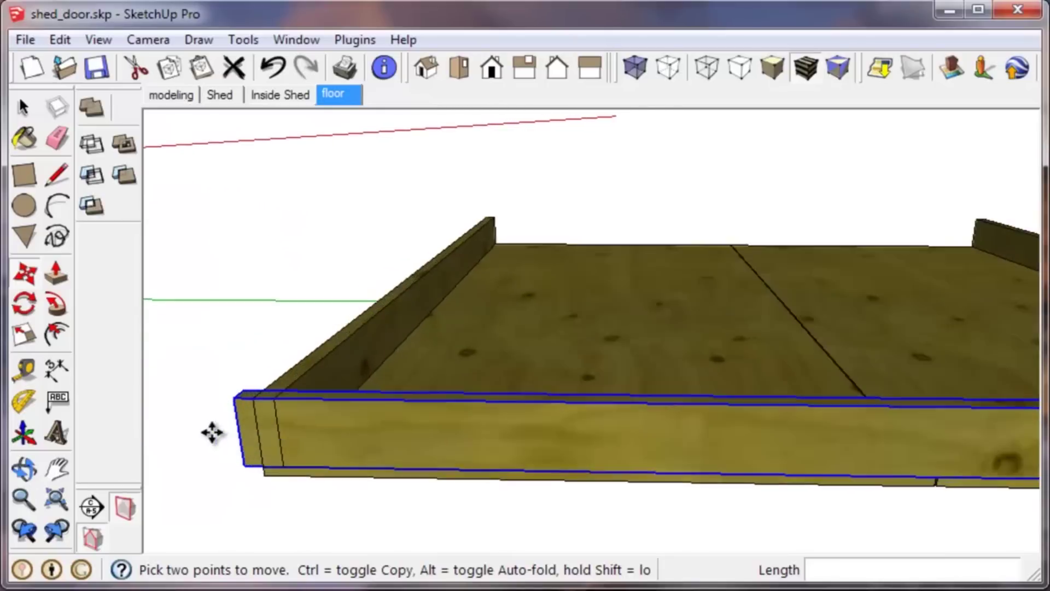
scroll(213, 432, "up", 1)
scroll(265, 356, "down", 5)
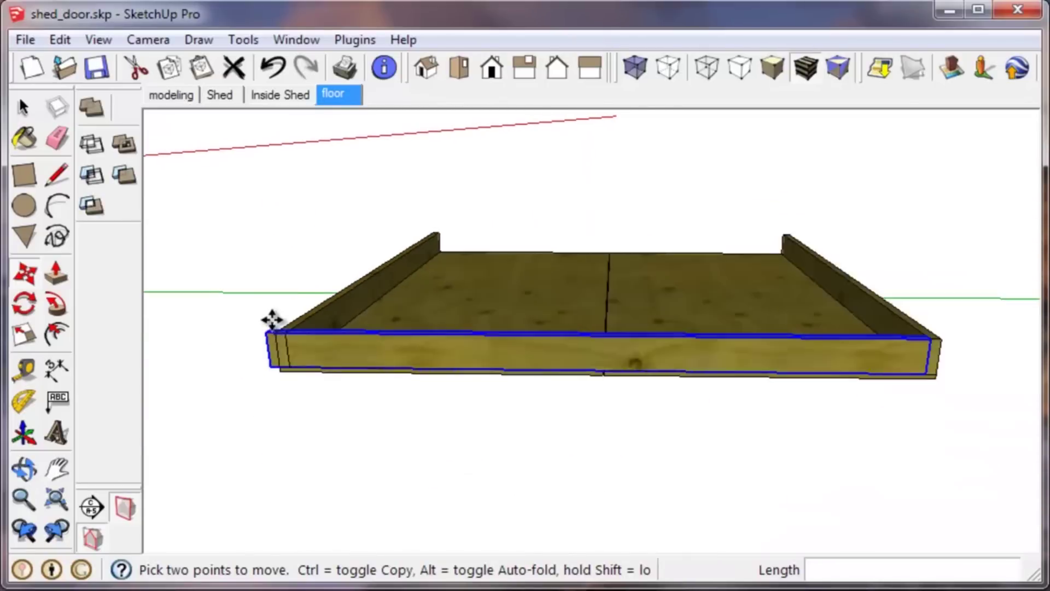
scroll(272, 319, "down", 1)
middle_click_drag(288, 347, 563, 361)
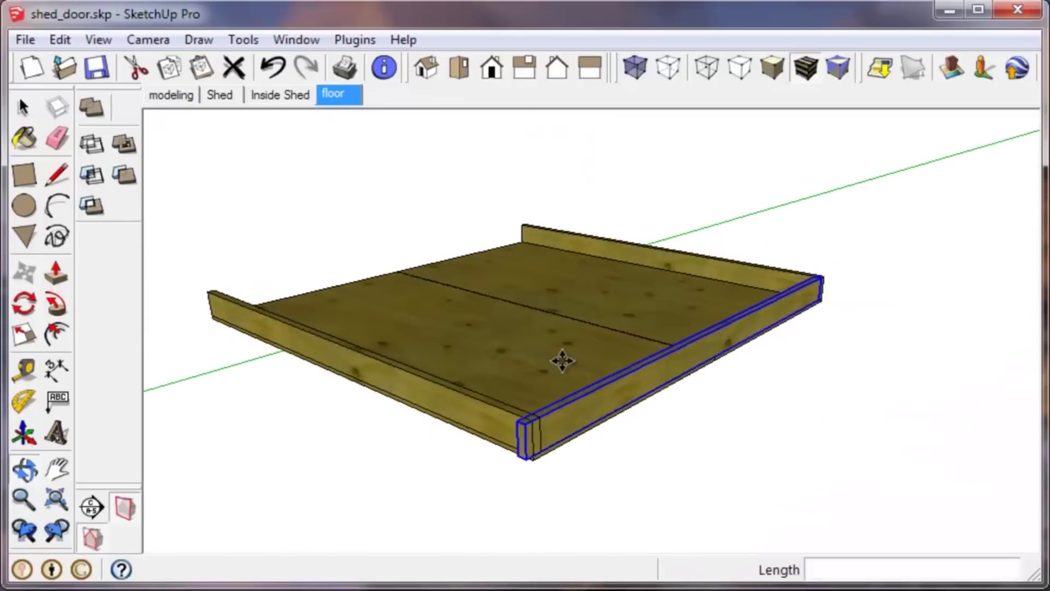
scroll(522, 441, "up", 3)
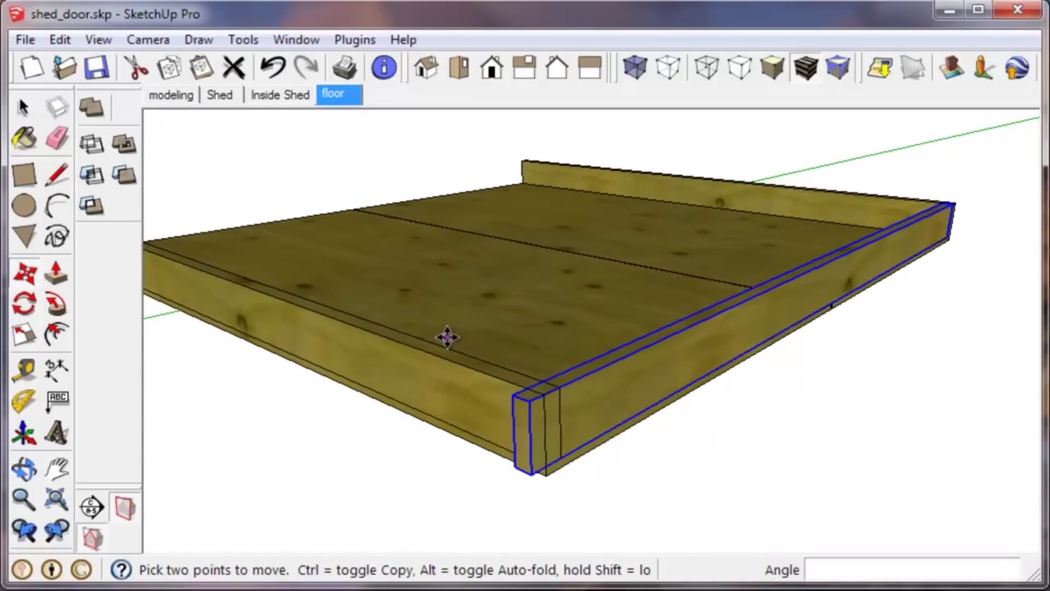
key("space")
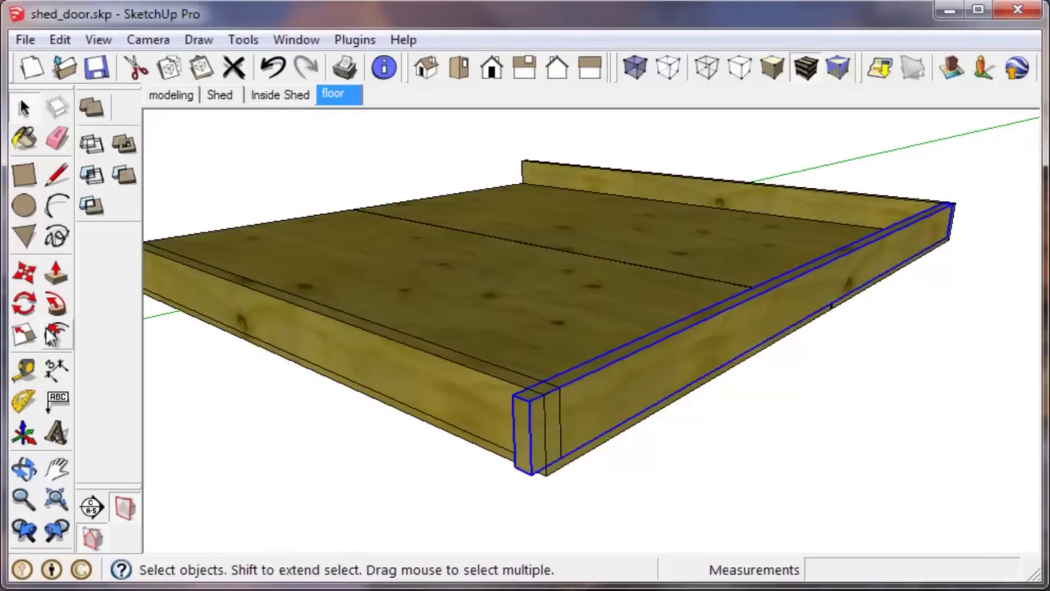
left_click(32, 339)
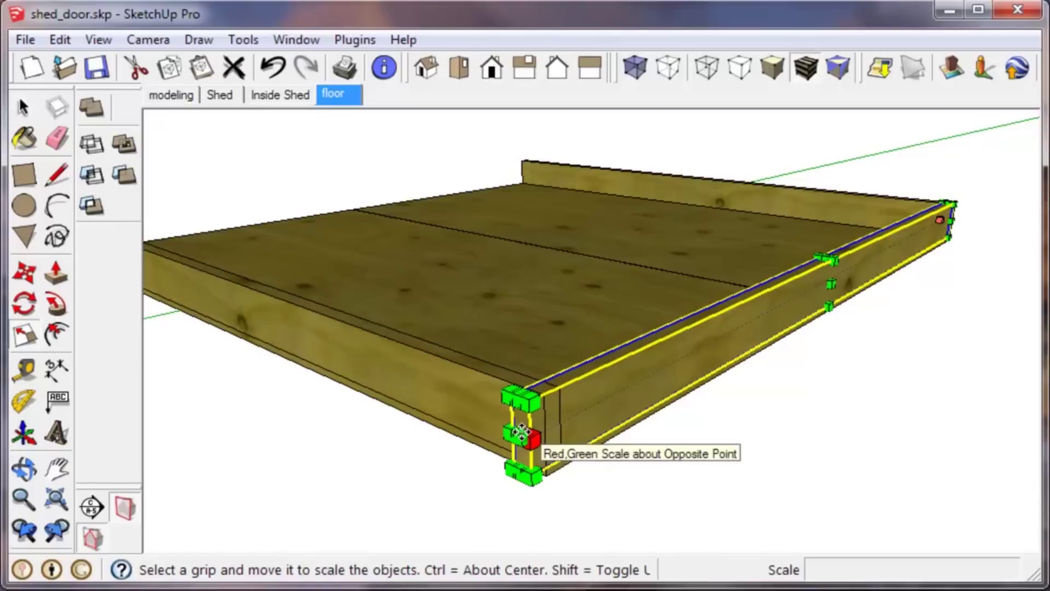
left_click_drag(520, 435, 804, 276)
key("Escape")
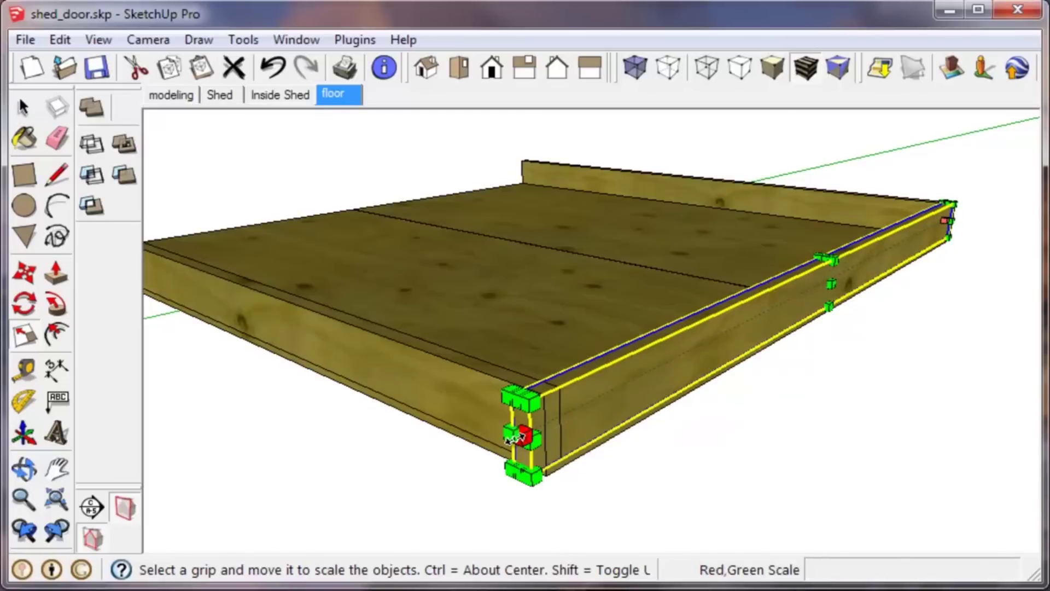
left_click_drag(517, 436, 590, 401)
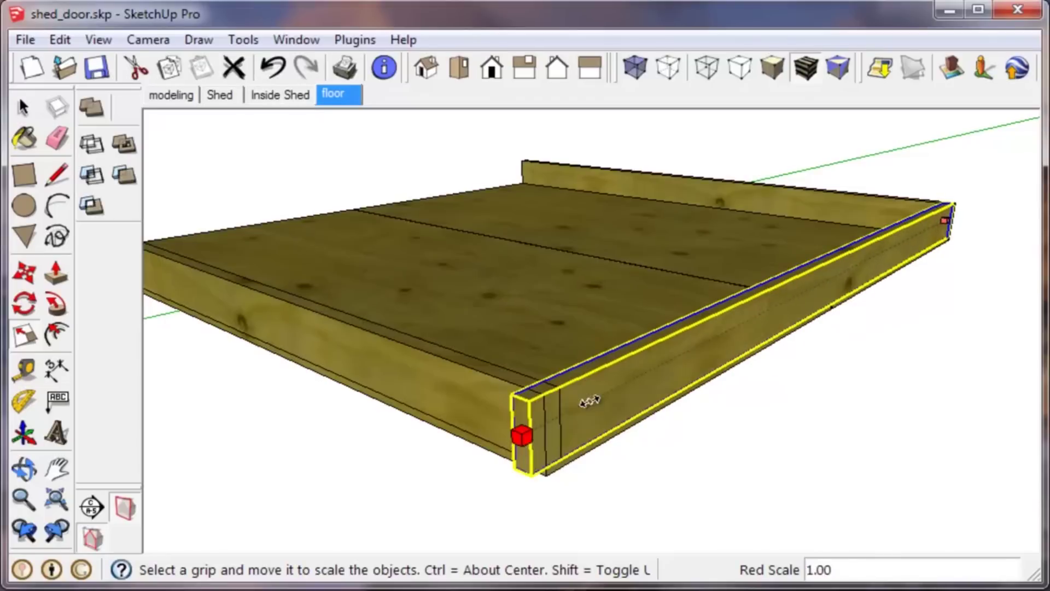
left_click_drag(414, 481, 668, 355)
middle_click_drag(669, 356, 378, 323)
left_click_drag(378, 324, 304, 312)
middle_click_drag(305, 312, 638, 326)
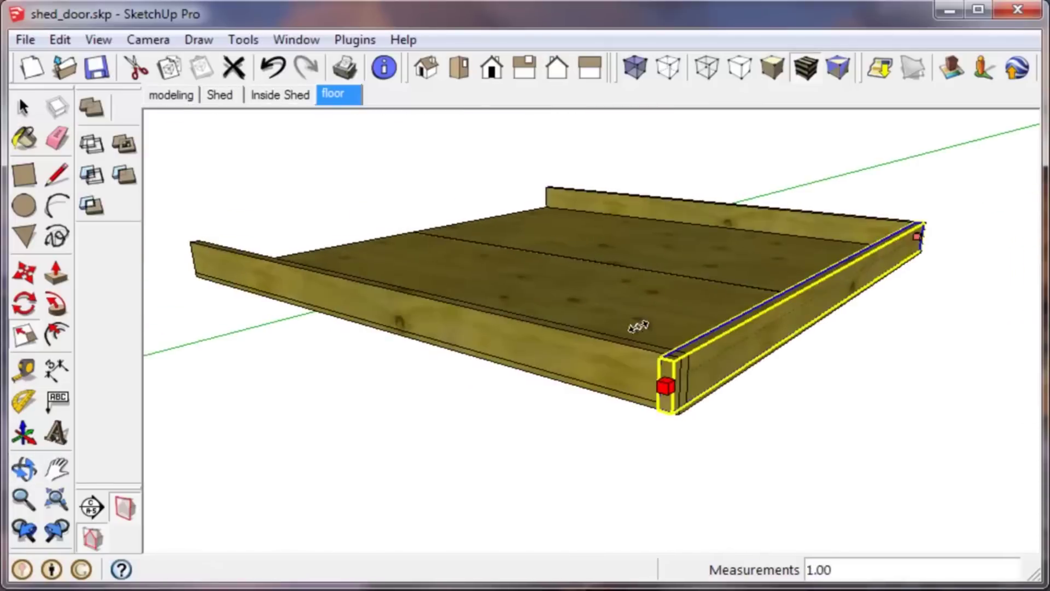
left_click(632, 409)
key("space")
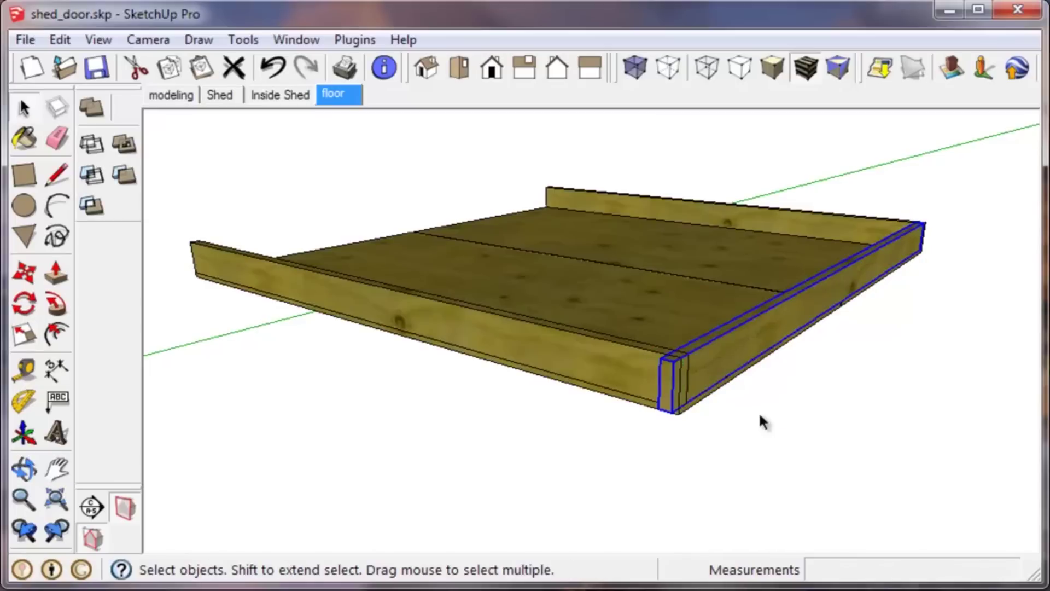
Step: Open the perpendicular board for editing at the end that projects past the rim board
scroll(700, 377, "up", 2)
scroll(697, 376, "up", 2)
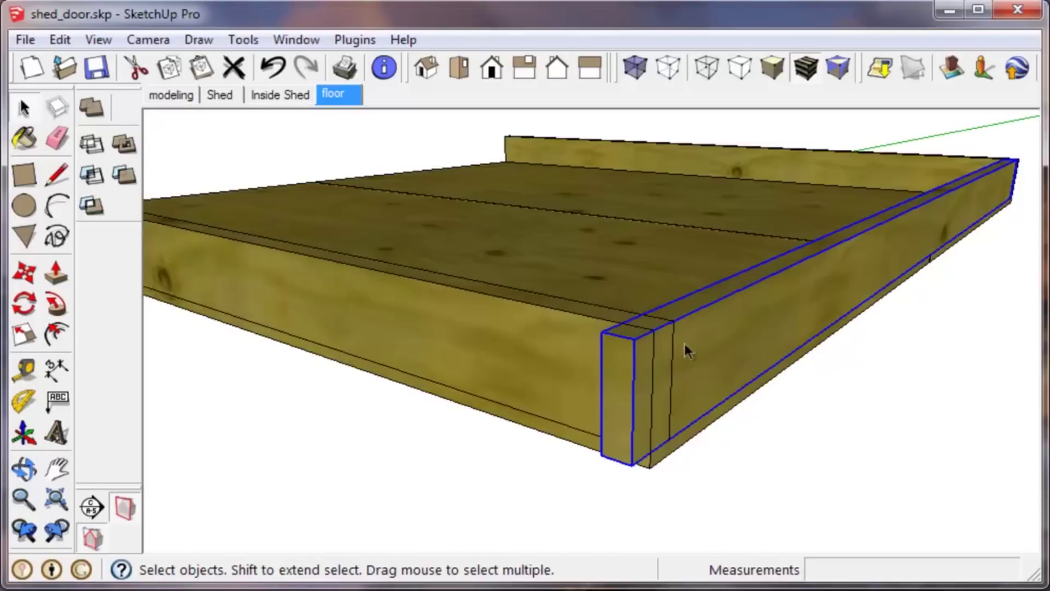
double_click(704, 325)
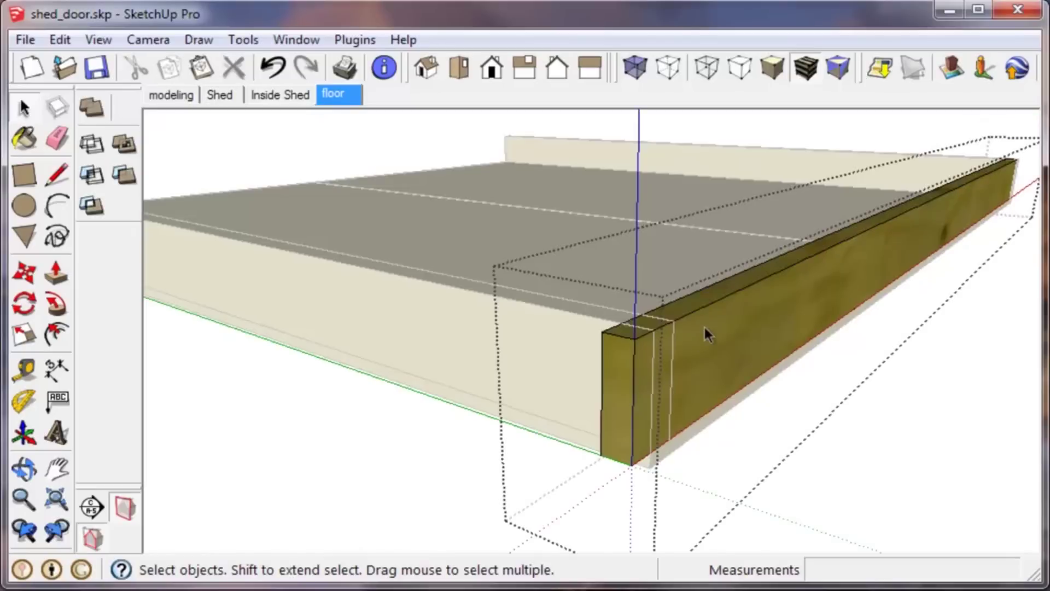
middle_click_drag(698, 336, 623, 351)
scroll(496, 352, "up", 2)
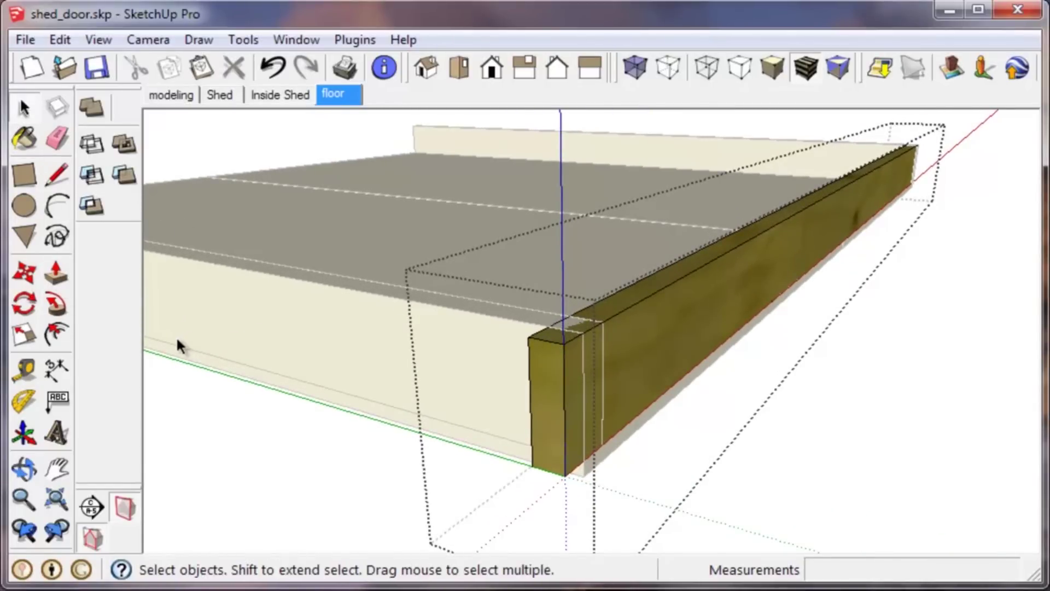
Step: Push the board's projecting end face inward 2 7/8" so it butts against the rim board's inner face
left_click(56, 273)
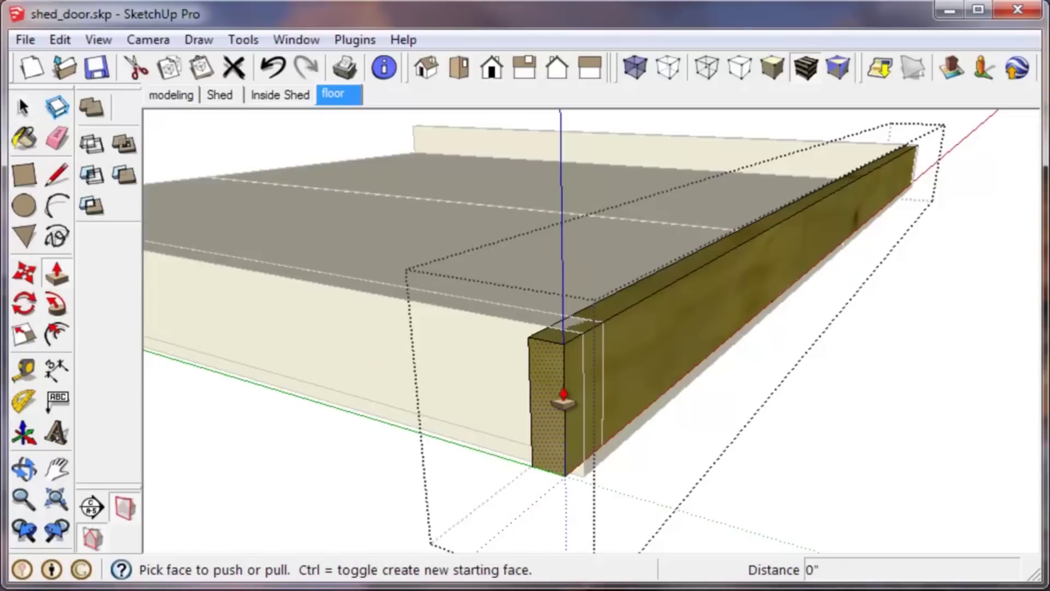
left_click(546, 379)
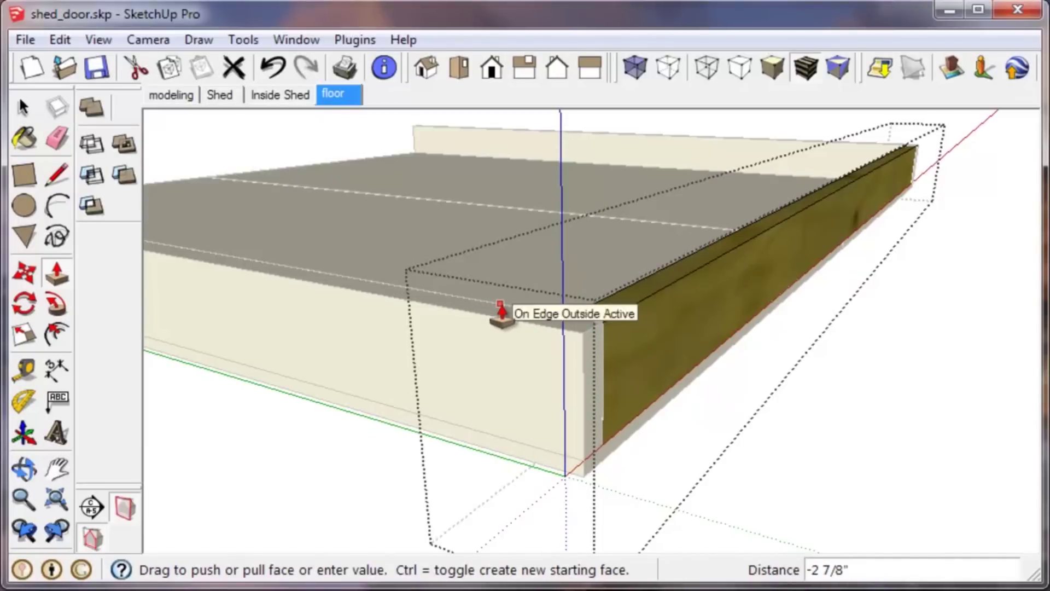
middle_click_drag(614, 335, 393, 378)
scroll(579, 317, "up", 5)
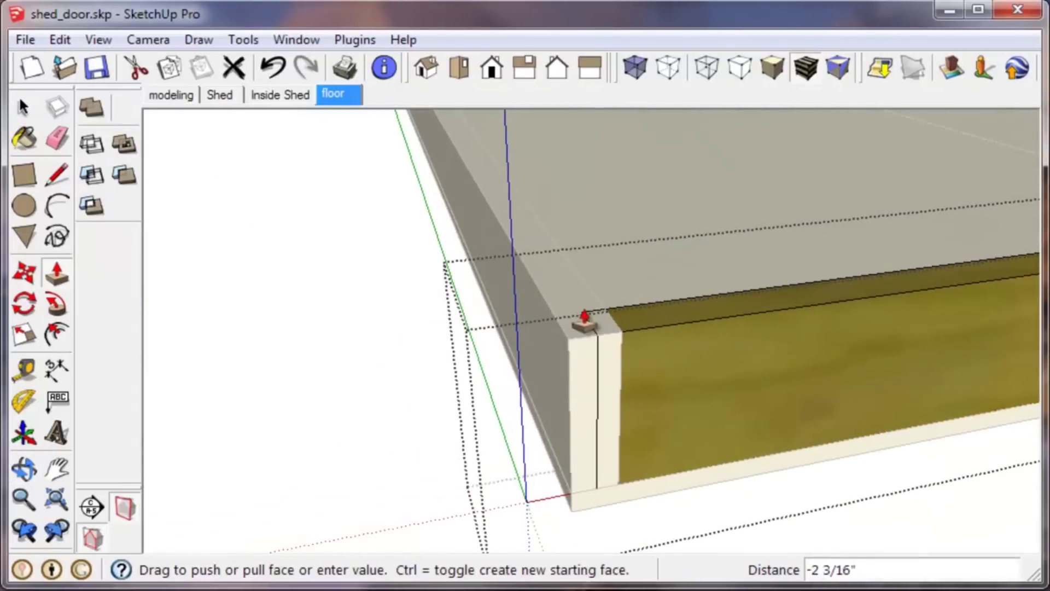
middle_click_drag(625, 353, 605, 328)
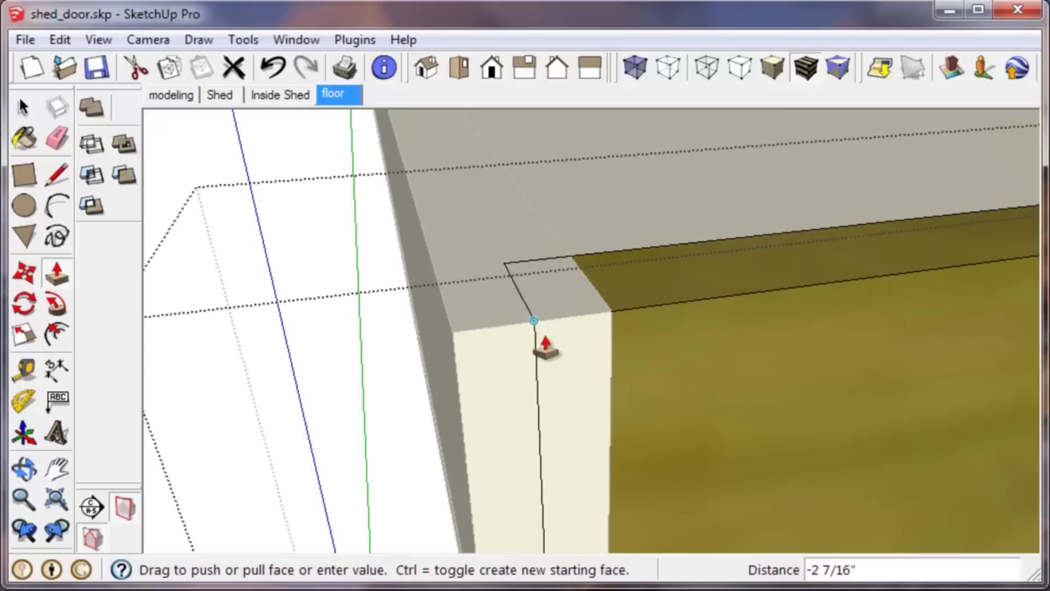
middle_click_drag(544, 343, 549, 395)
scroll(605, 498, "down", 6)
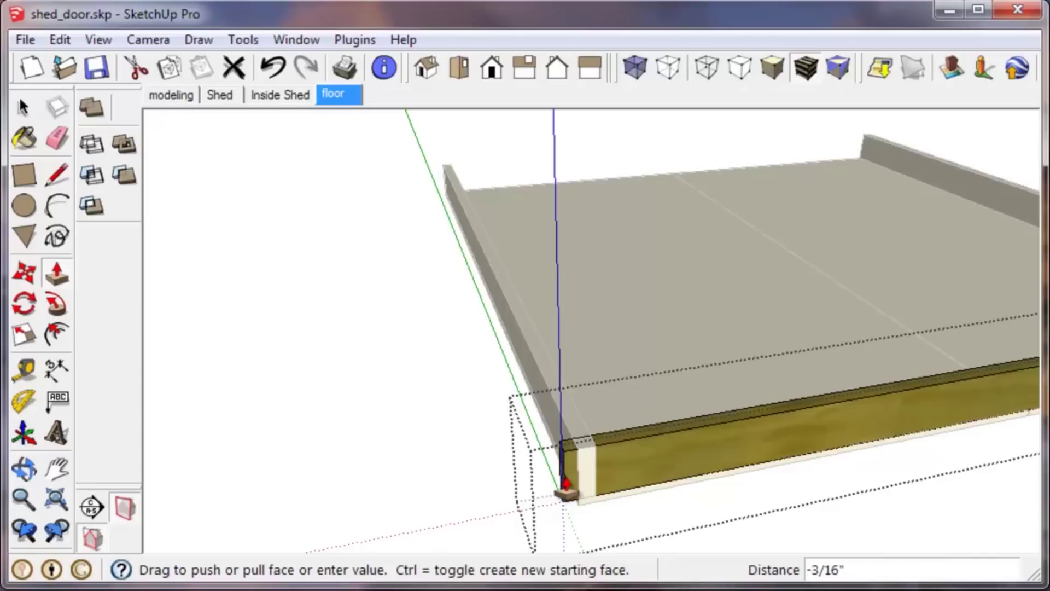
scroll(597, 481, "up", 3)
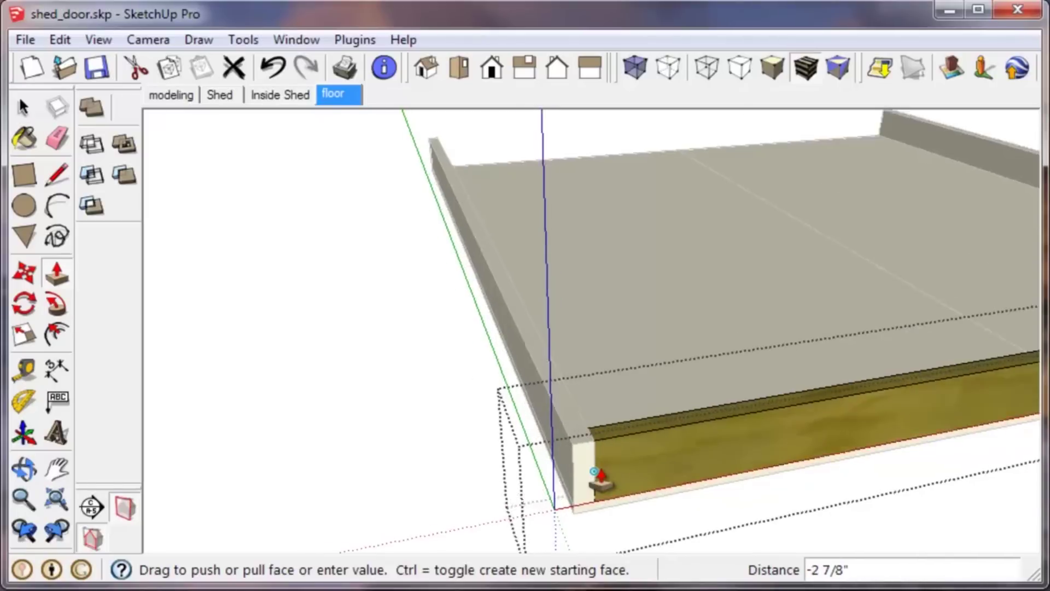
scroll(593, 502, "down", 3)
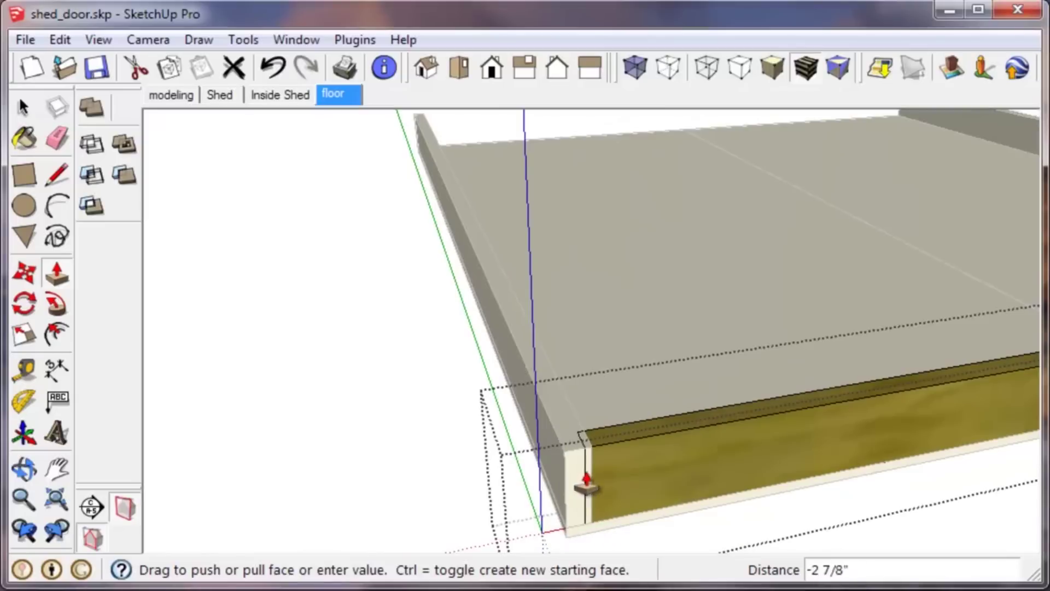
scroll(588, 482, "up", 2)
scroll(589, 465, "up", 2)
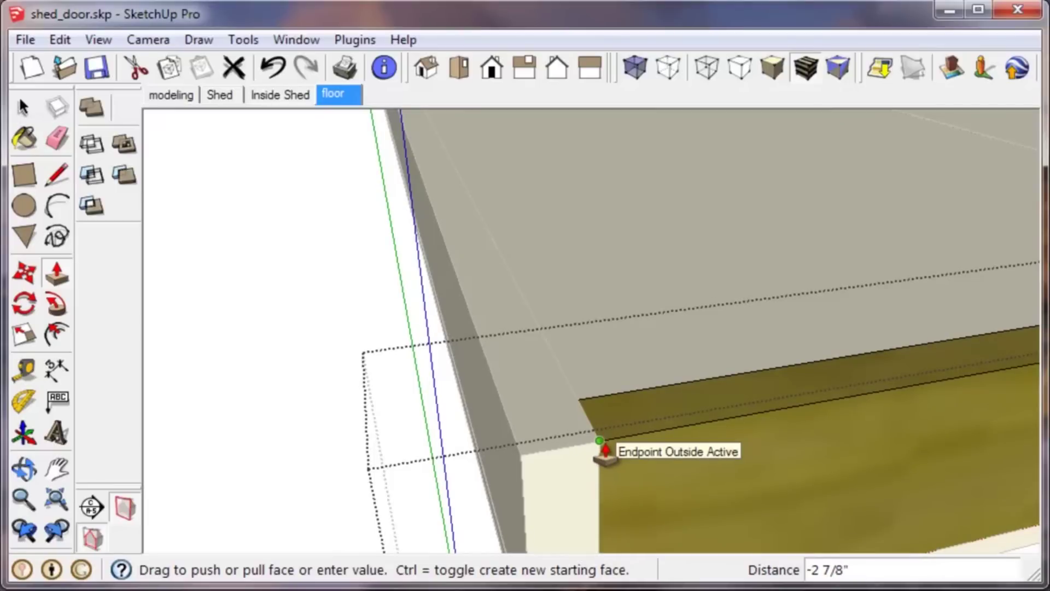
scroll(602, 470, "down", 5)
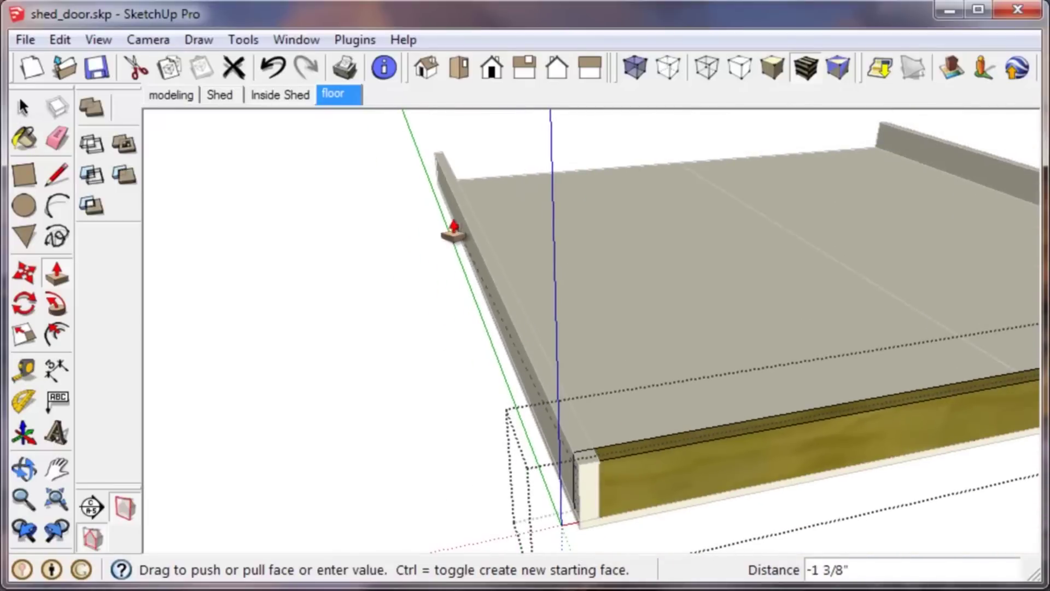
left_click(445, 163)
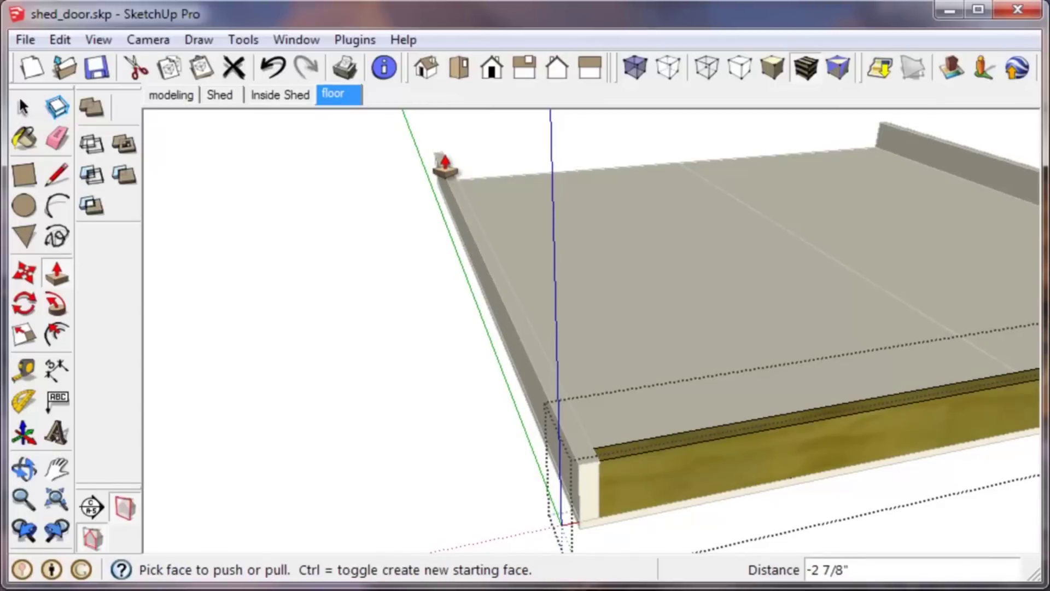
Step: Close the shortened board's editing and check the corner joint with the rim board
scroll(434, 230, "down", 4)
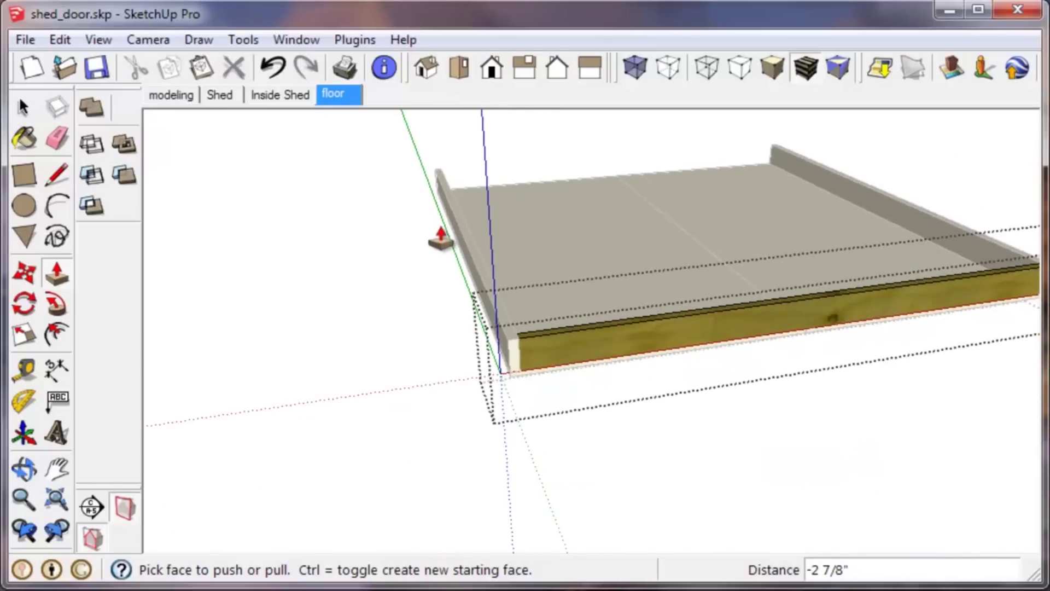
middle_click_drag(638, 239, 715, 286)
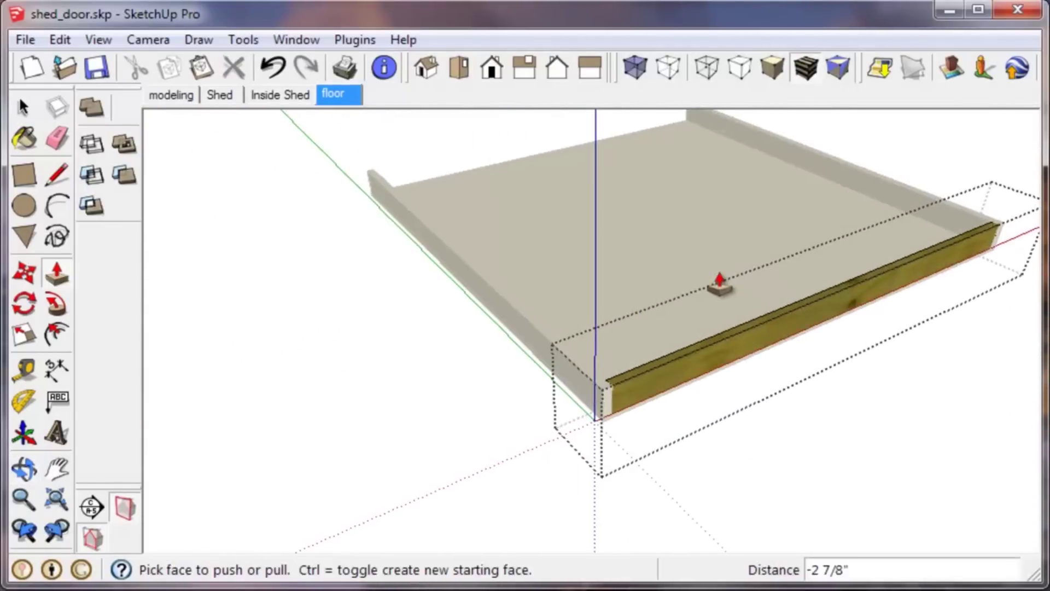
left_click(21, 106)
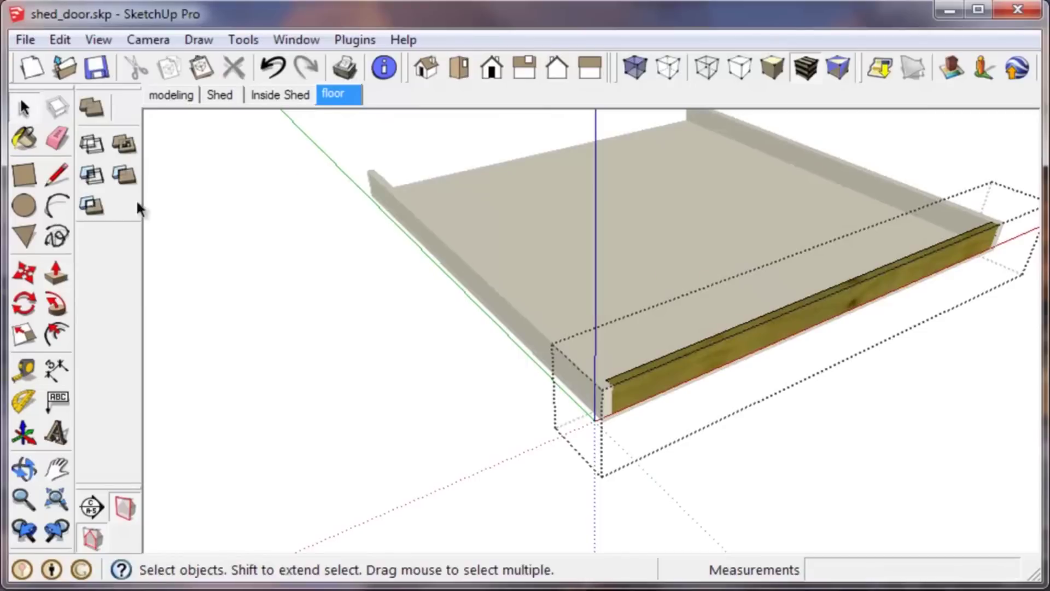
left_click(398, 405)
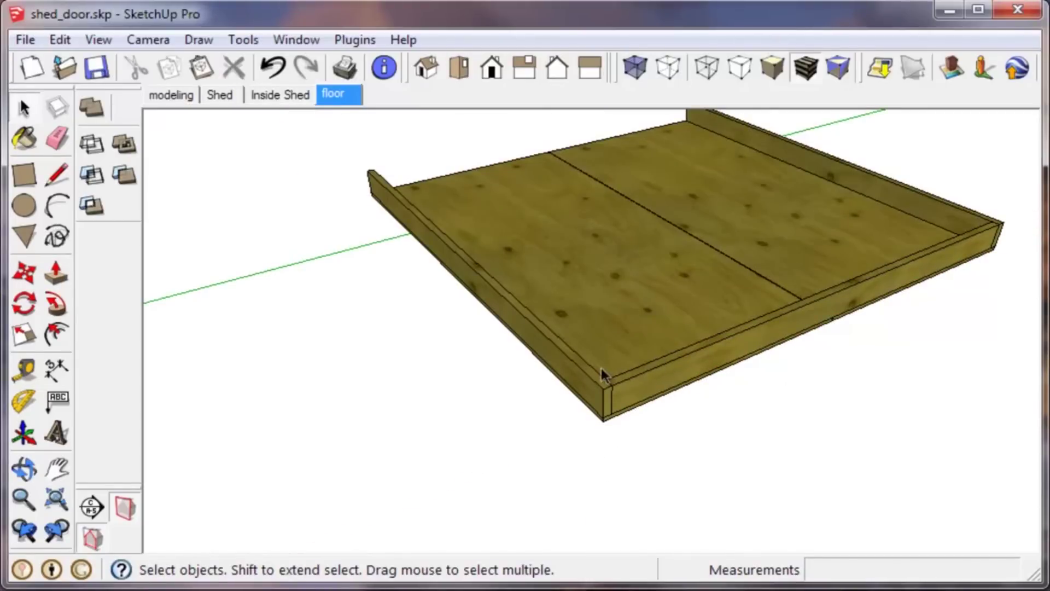
mouse_move(633, 372)
middle_mouse_down()
mouse_move(665, 349)
mouse_move(665, 333)
middle_mouse_up()
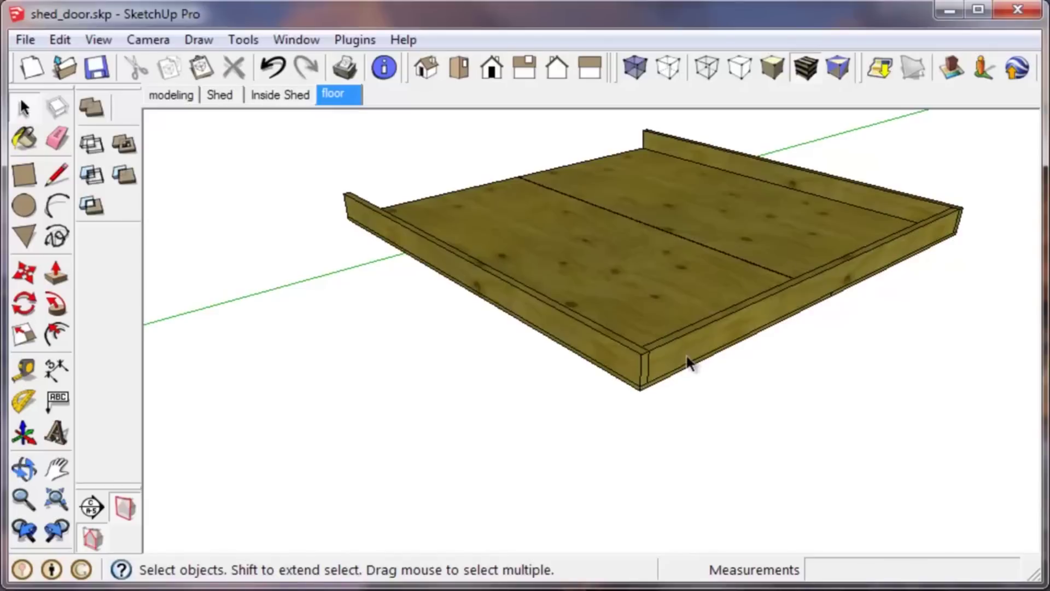
Step: Examine the outer side board inside the finished example floor frame group
mouse_move(746, 312)
middle_mouse_down()
mouse_move(439, 335)
mouse_move(605, 503)
middle_mouse_up()
scroll(585, 475, "down", 2)
scroll(398, 234, "up", 4)
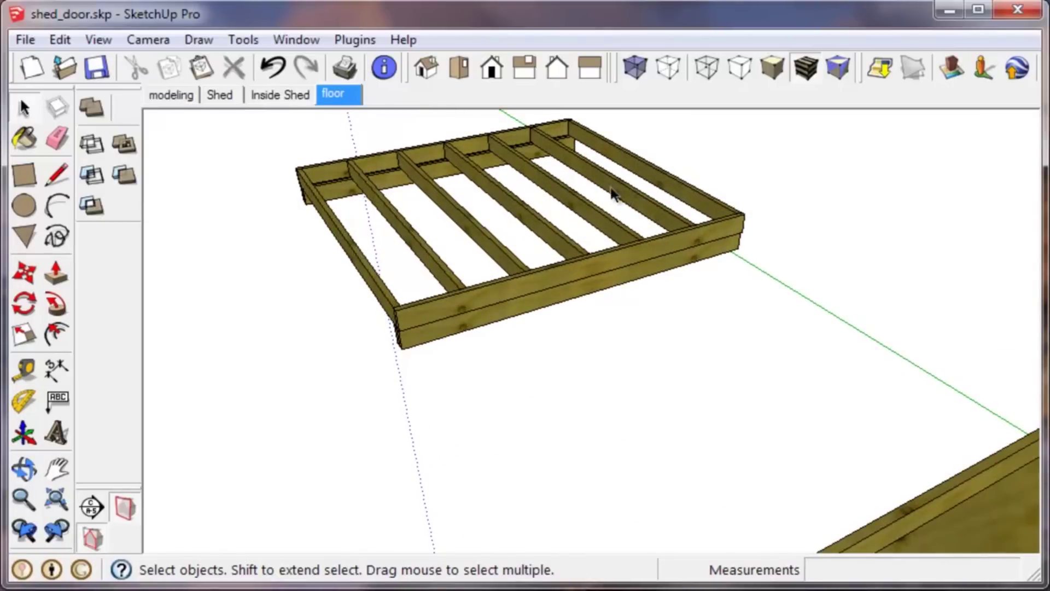
middle_click_drag(381, 296, 361, 312)
left_click(366, 295)
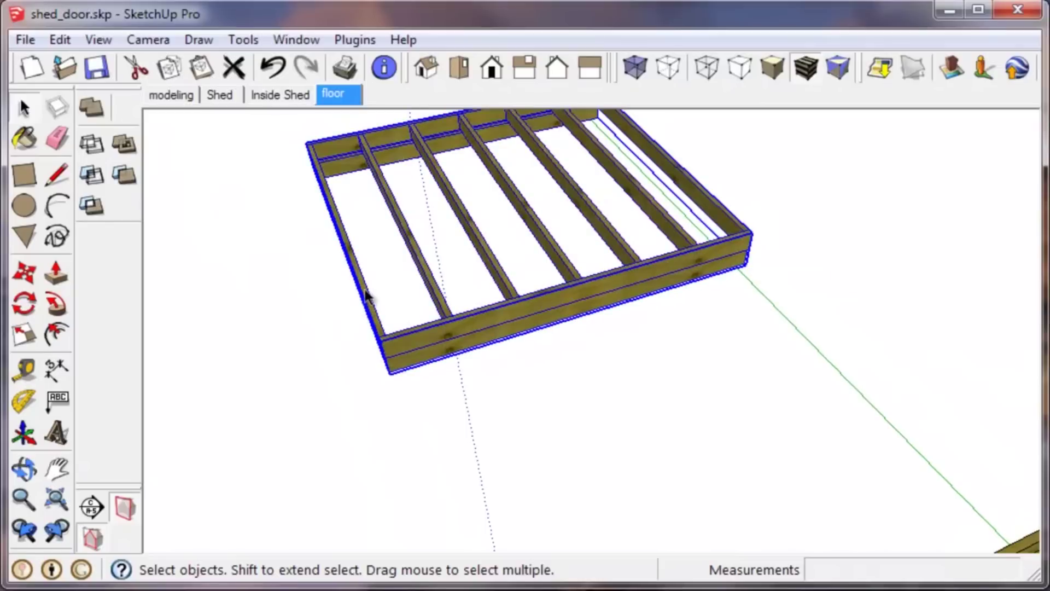
double_click(366, 296)
left_click(368, 298)
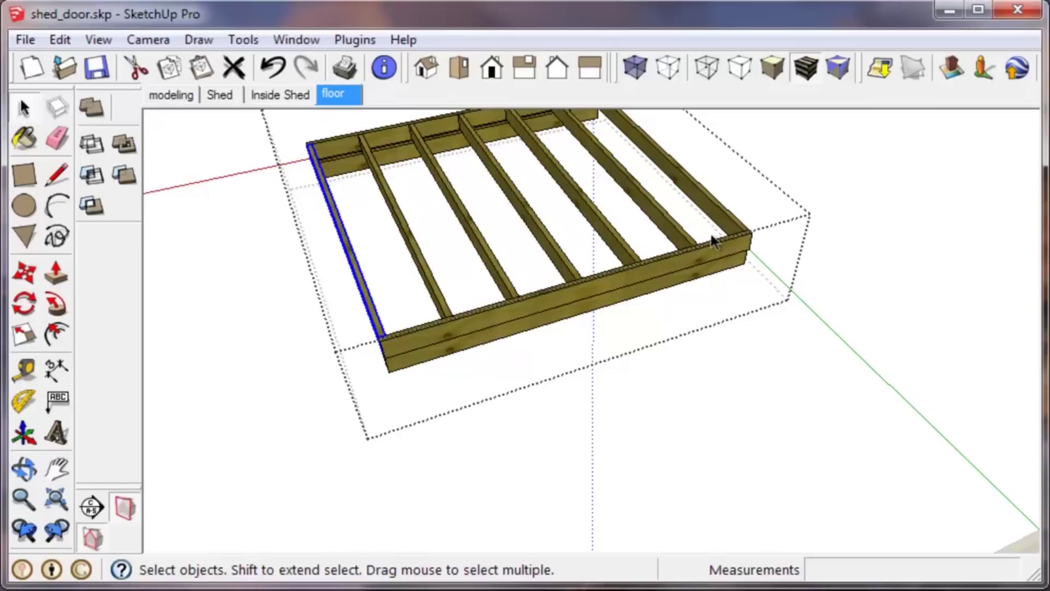
scroll(713, 241, "down", 5)
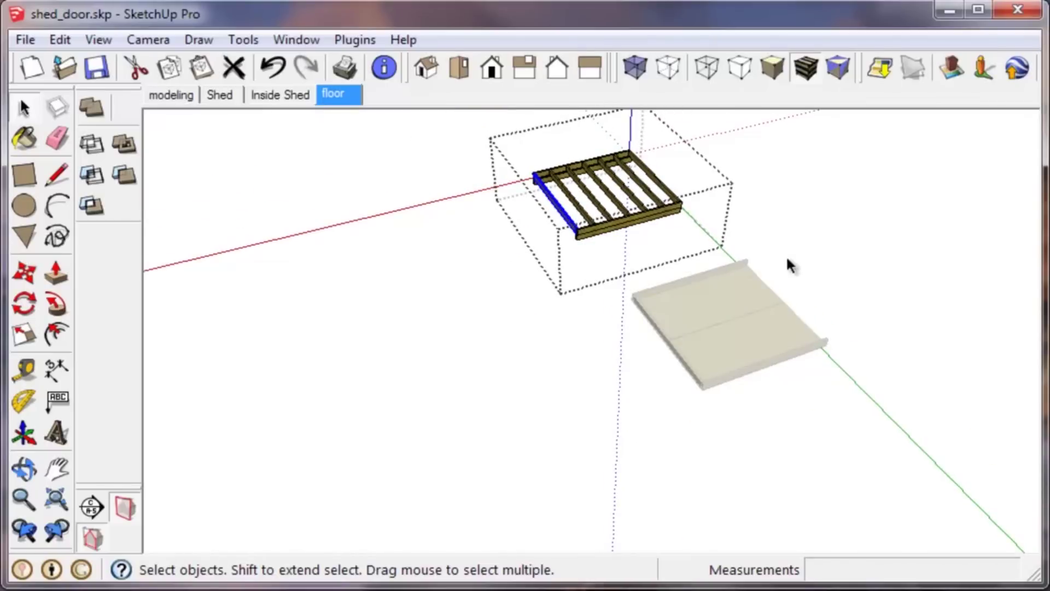
Step: Select the shortened side board on the plywood base and examine its corner joint with the rim board
scroll(707, 319, "up", 6)
left_click(672, 445)
scroll(675, 457, "up", 1)
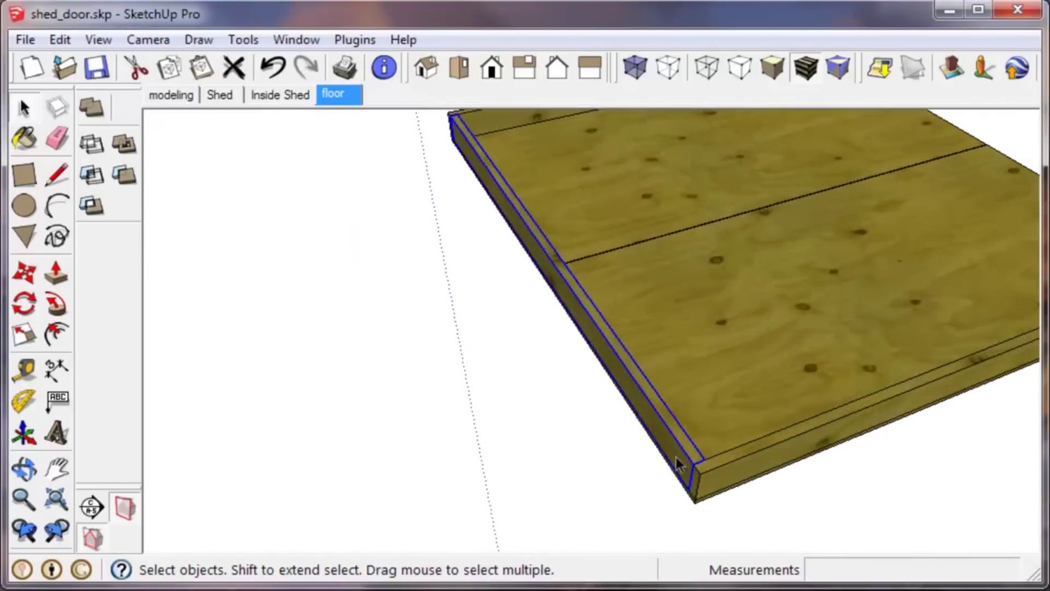
scroll(675, 457, "up", 1)
middle_click_drag(775, 391, 596, 339)
scroll(595, 338, "down", 2)
scroll(594, 385, "up", 2)
middle_click_drag(562, 403, 756, 408)
scroll(592, 484, "down", 3)
scroll(592, 487, "up", 3)
scroll(587, 409, "up", 1)
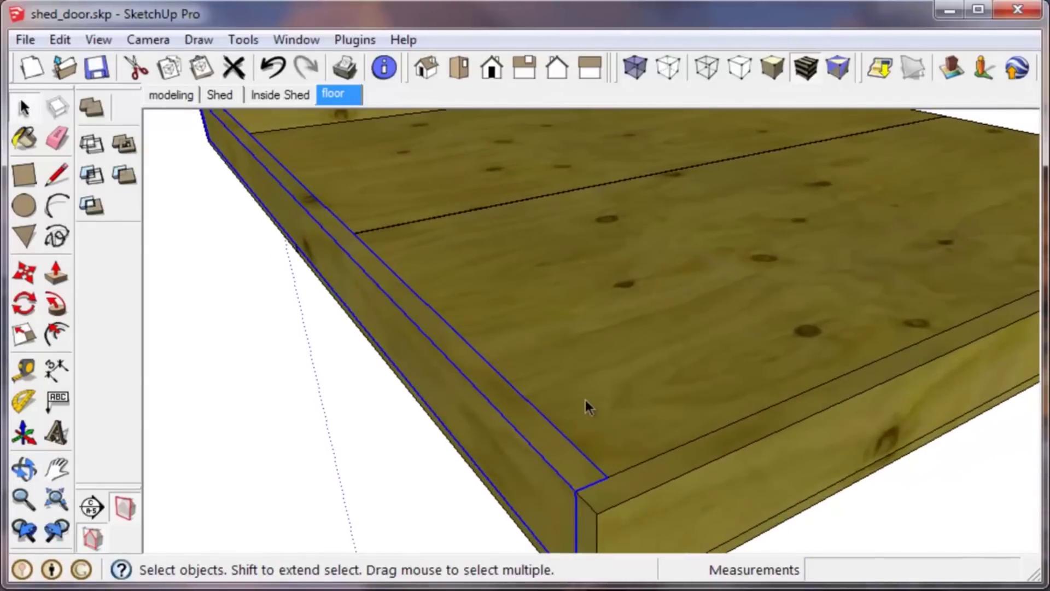
Step: Copy the selected side board 15.25" inward along the rim board to place the first joist
middle_click_drag(582, 395, 571, 464)
key("m")
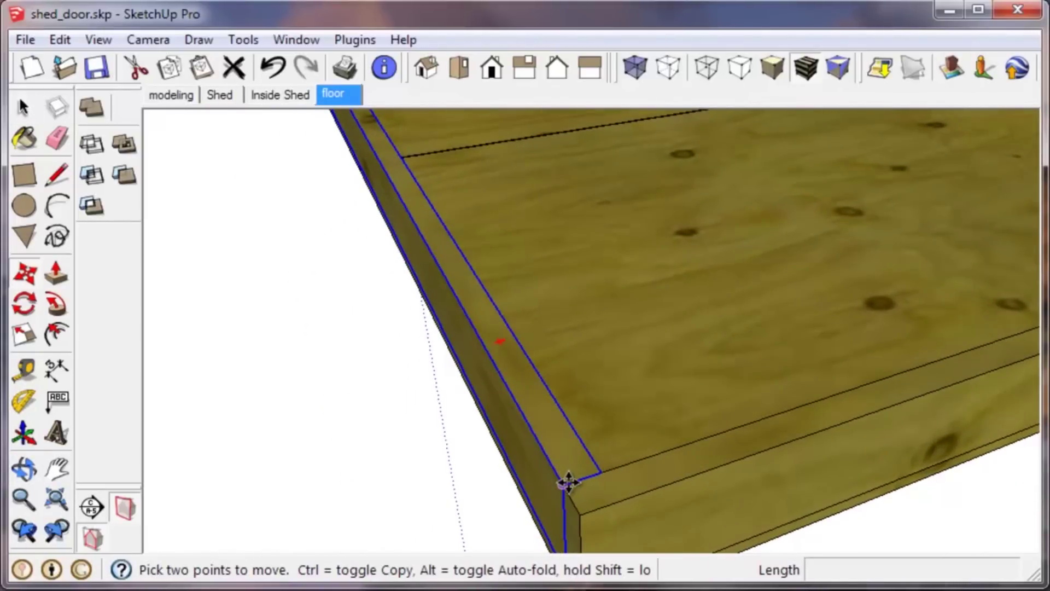
scroll(569, 482, "down", 2)
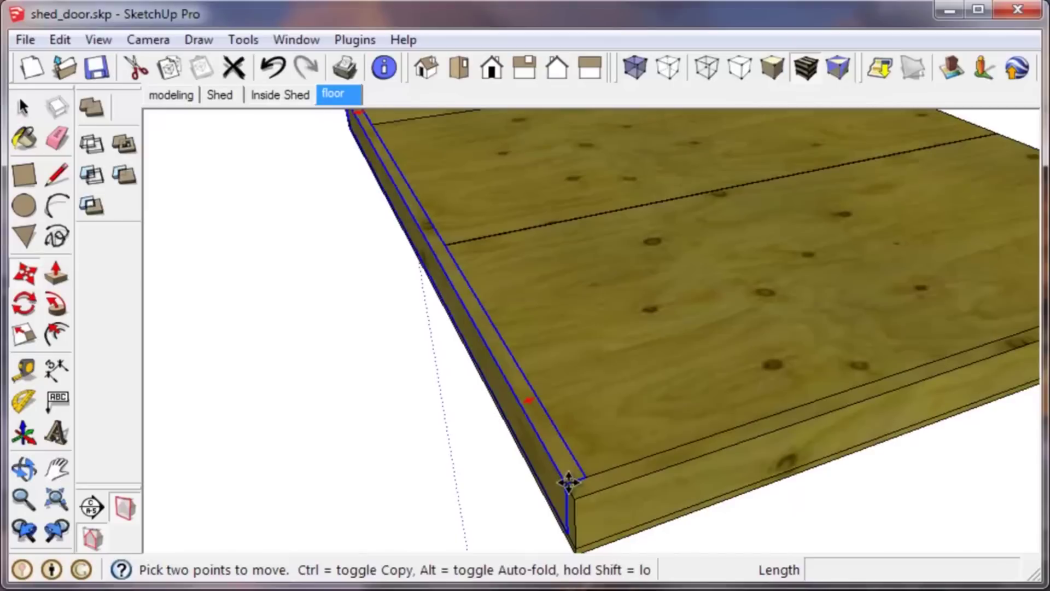
left_click(569, 481)
key("ctrl")
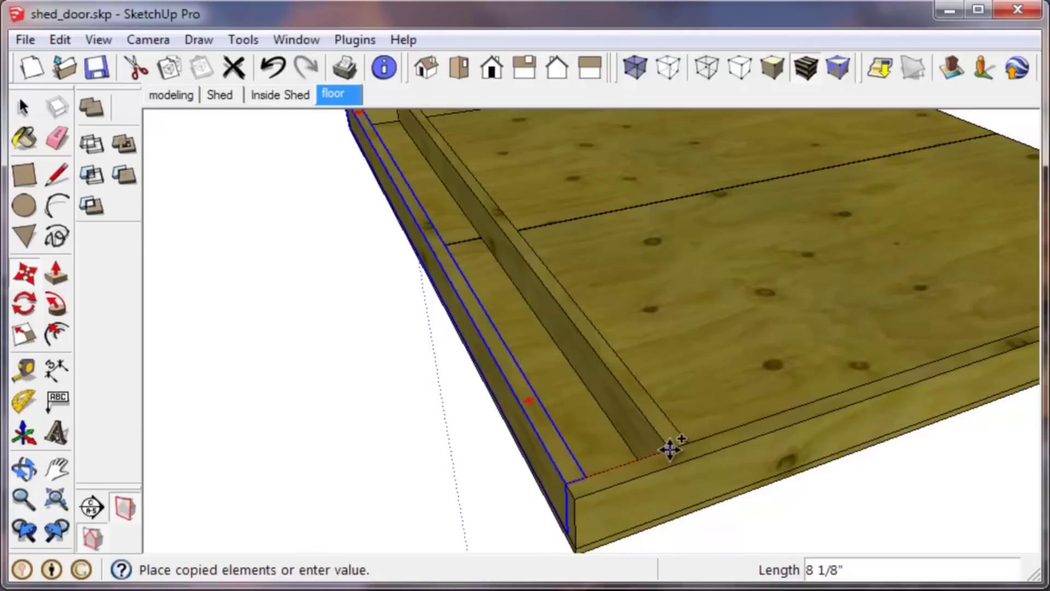
type("15.25")
key("Return")
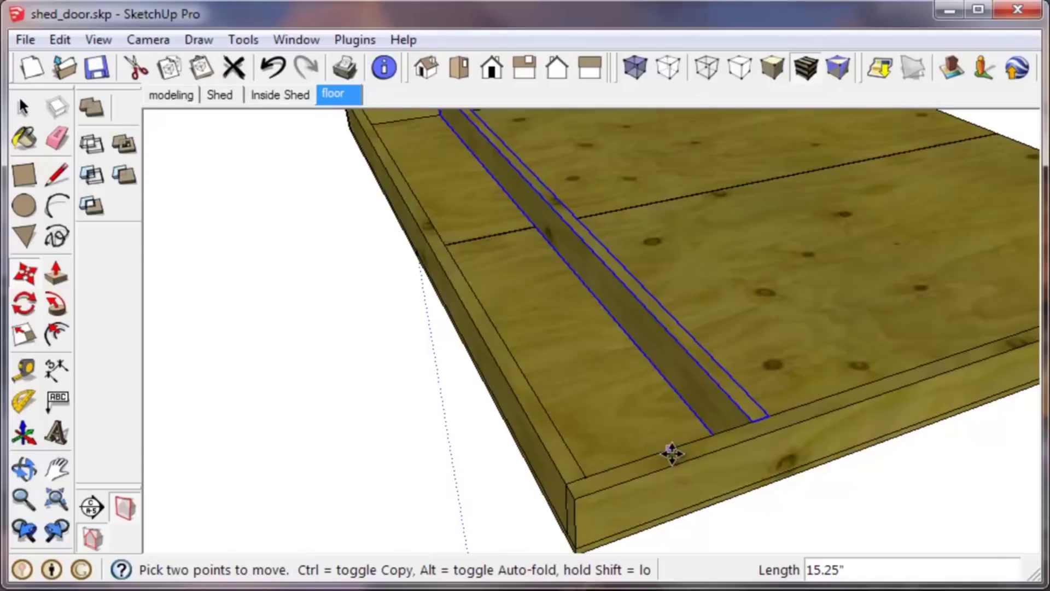
Step: Copy the first joist 16" further along the rim board from its end corner to place the second joist
scroll(553, 476, "down", 5)
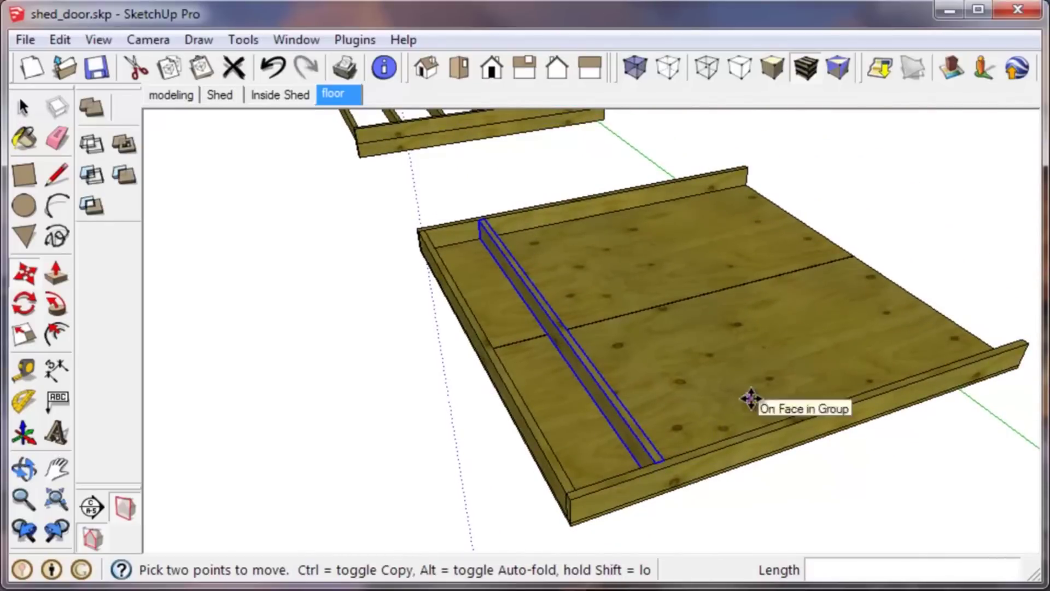
scroll(780, 343, "up", 1)
scroll(780, 342, "up", 1)
scroll(638, 323, "down", 2)
scroll(563, 415, "up", 5)
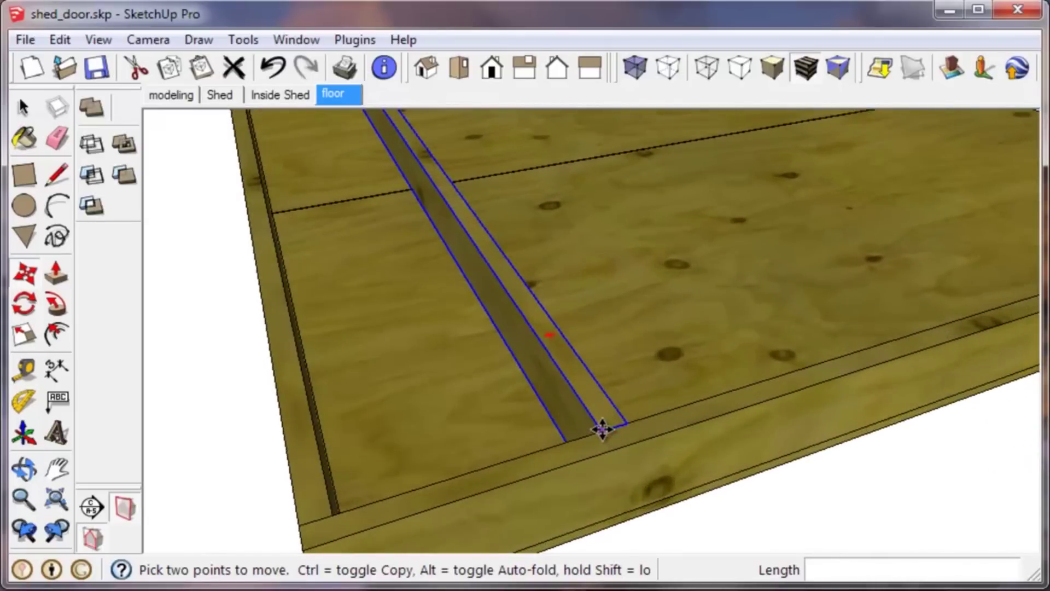
scroll(417, 465, "down", 5)
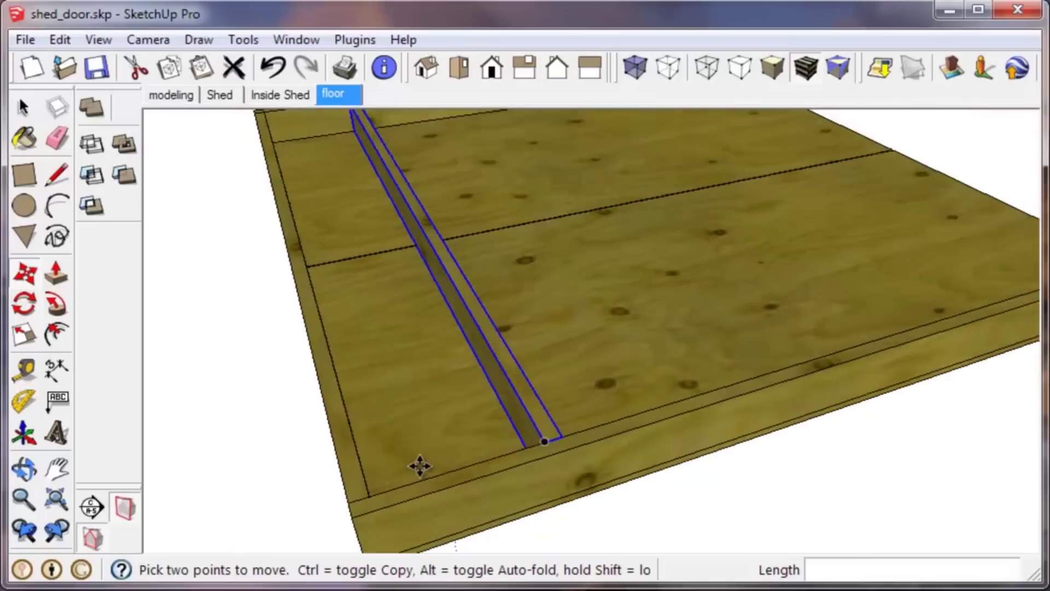
scroll(499, 445, "up", 3)
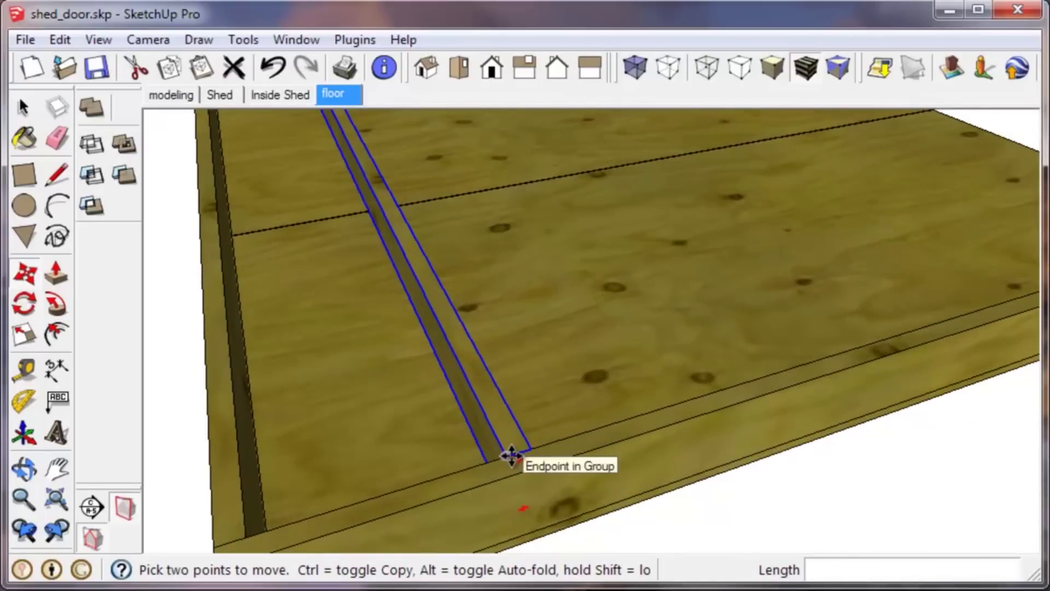
left_click(498, 452)
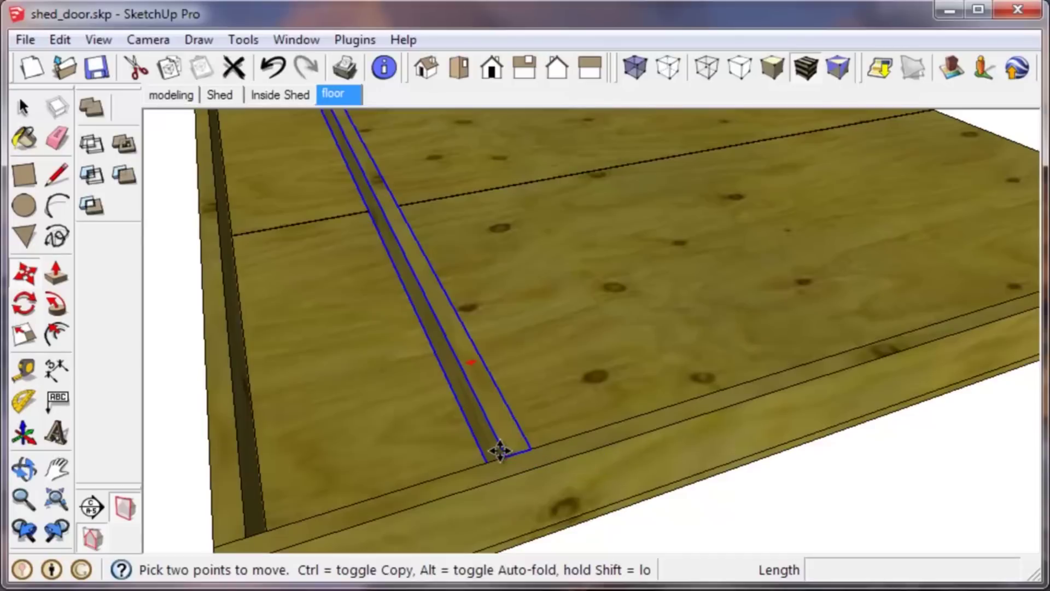
scroll(500, 451, "down", 5)
scroll(596, 476, "up", 5)
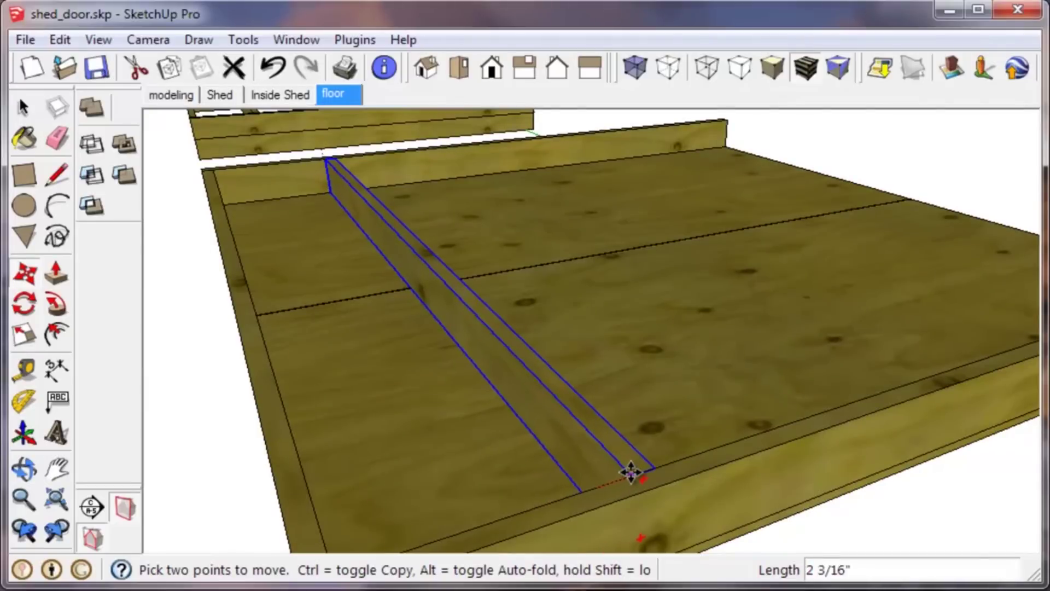
key("ctrl")
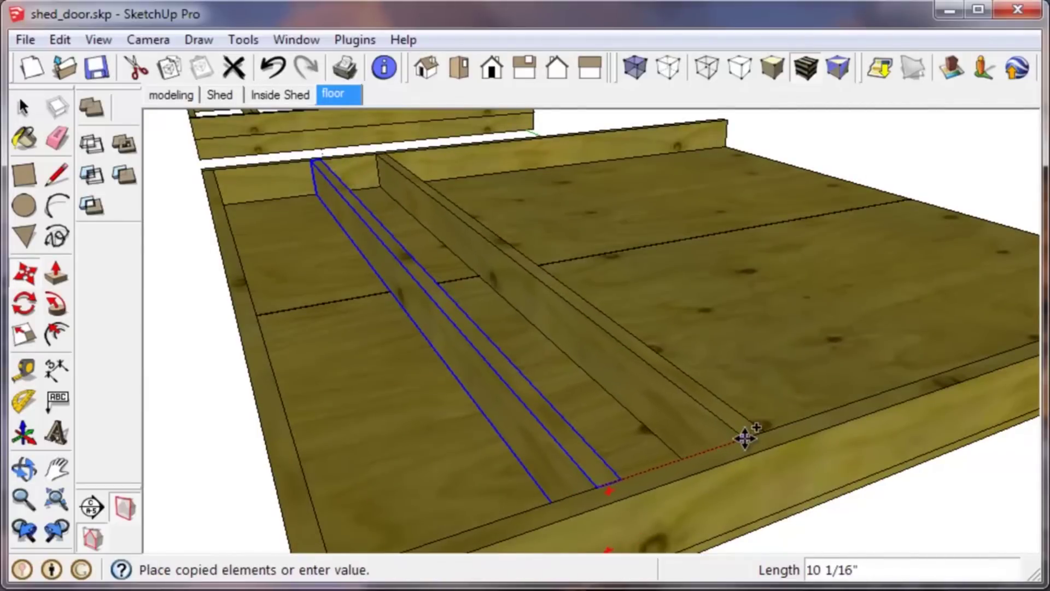
type("16")
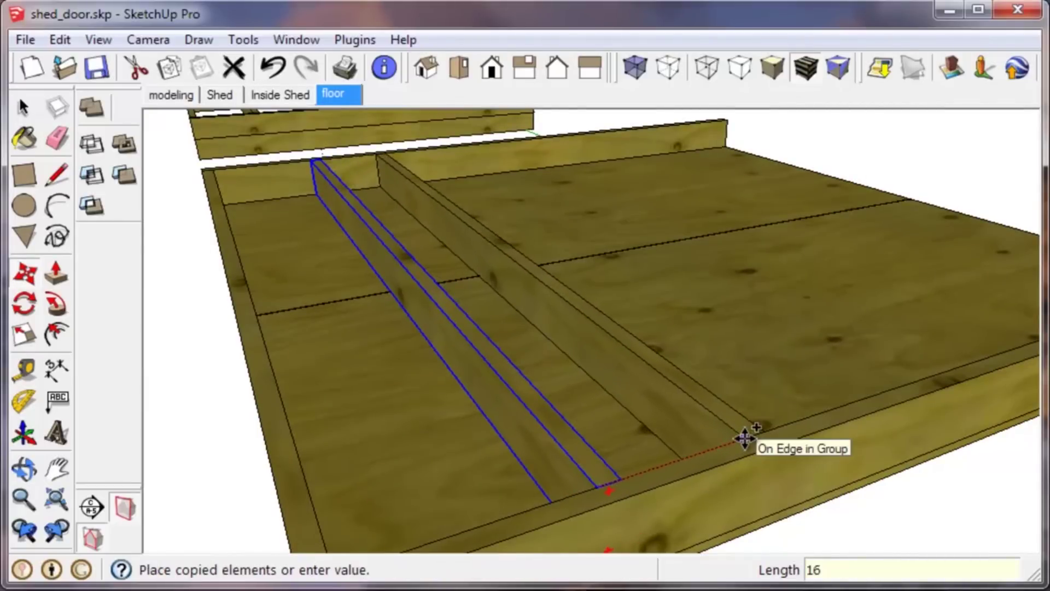
key("Return")
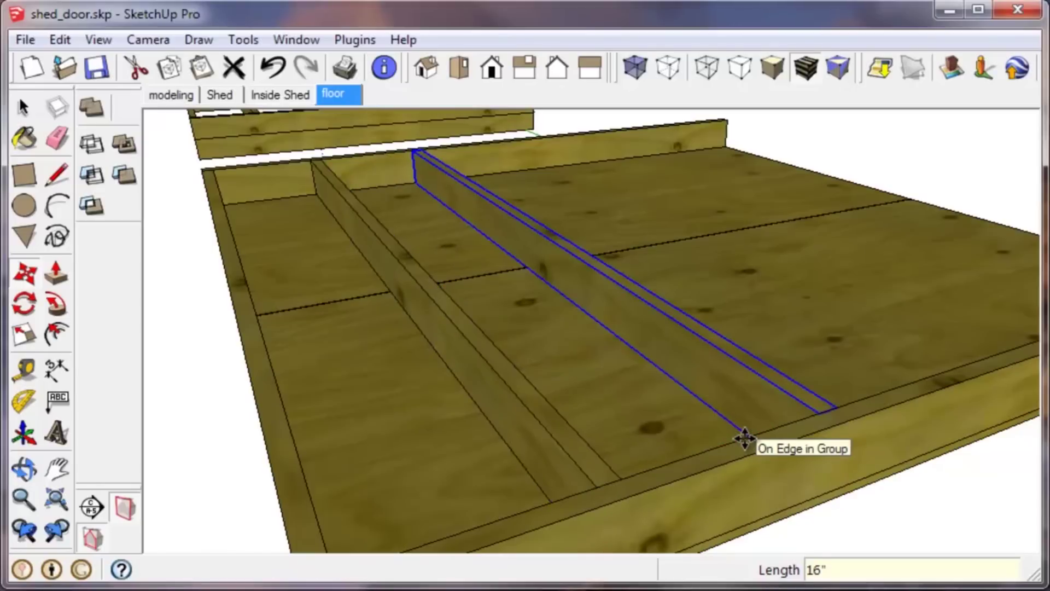
Step: Array the 16" joist copy five times so the boards reach the far end of the frame
scroll(429, 474, "down", 6)
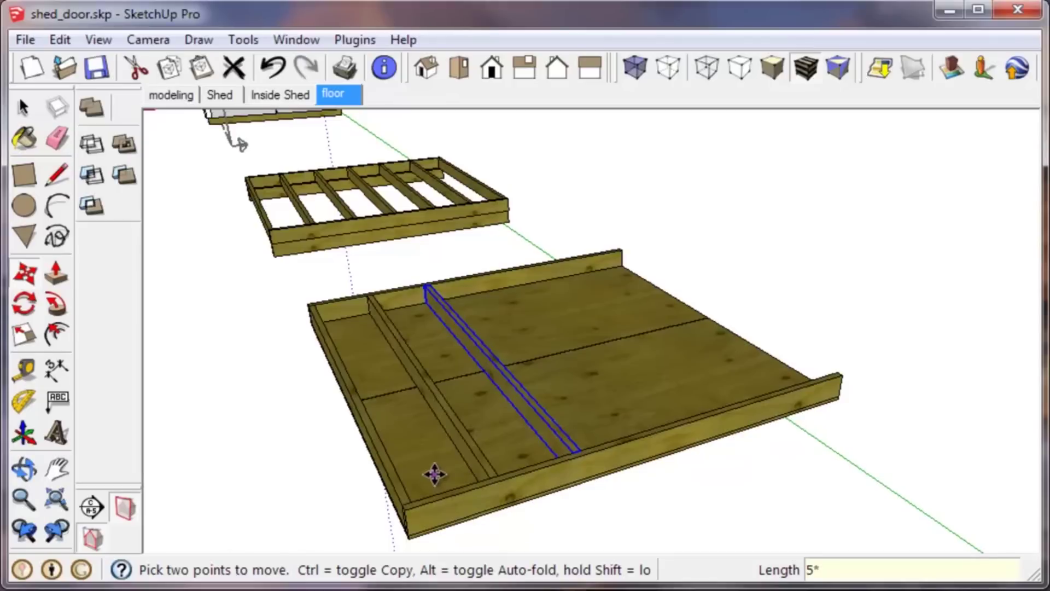
type("4x")
key("Return")
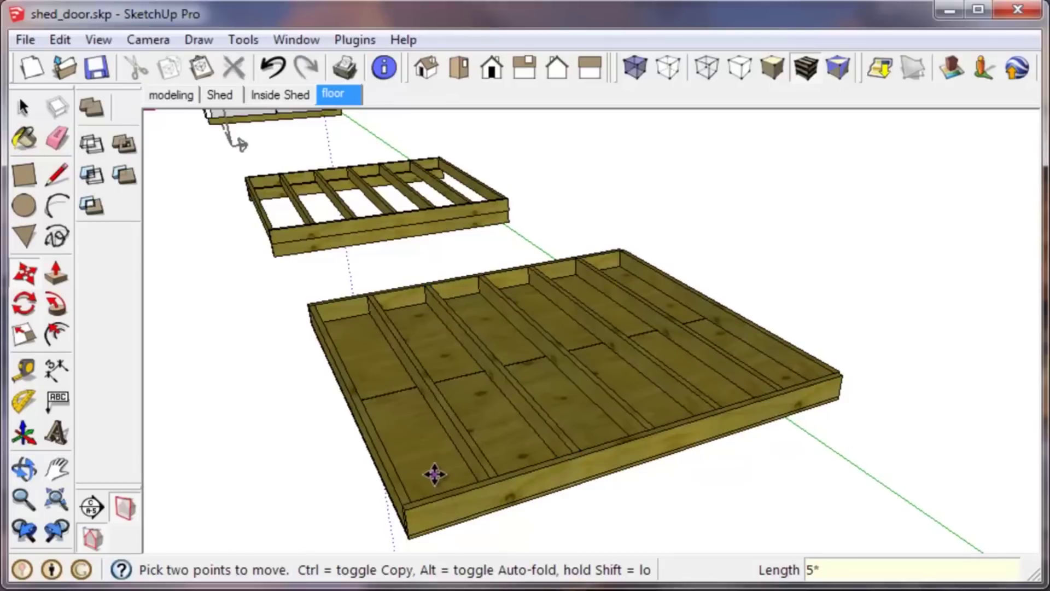
Step: Move the last copied board inward so its outer face lies flush with the ends of the rim boards
middle_click_drag(748, 419, 621, 445)
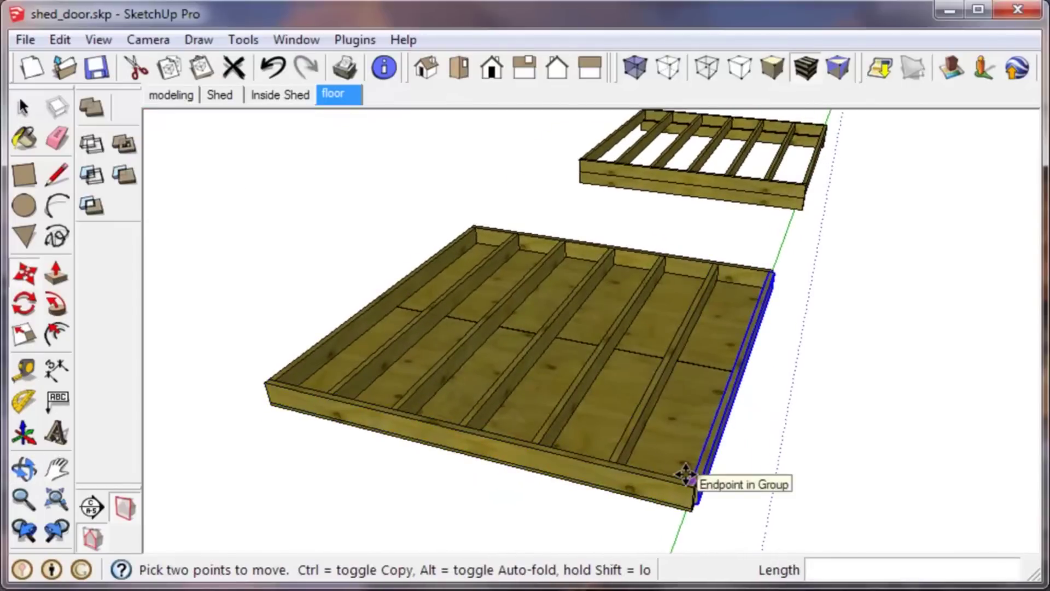
scroll(687, 475, "up", 5)
key("space")
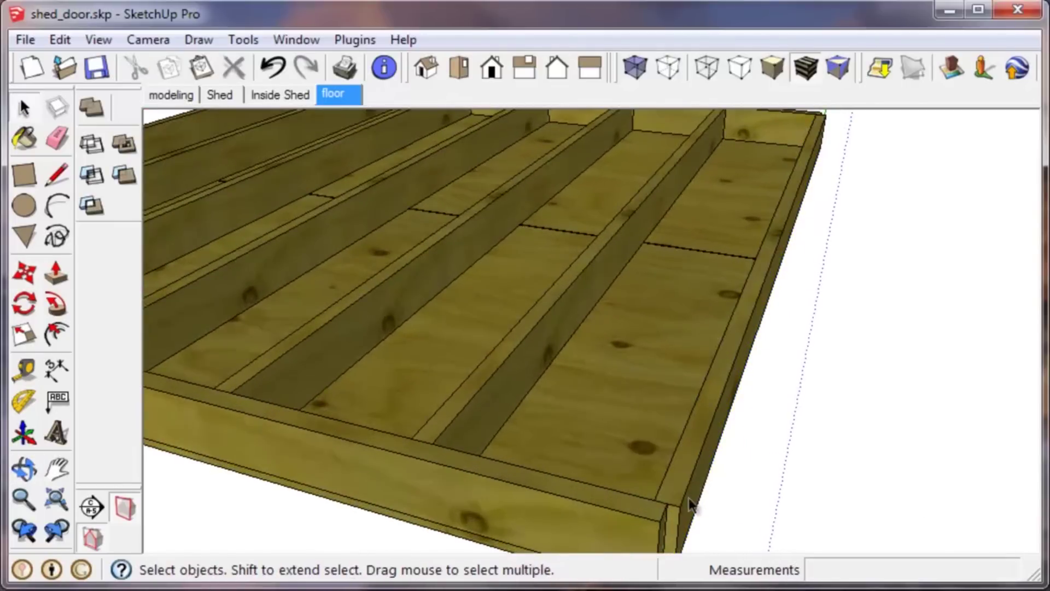
key("m")
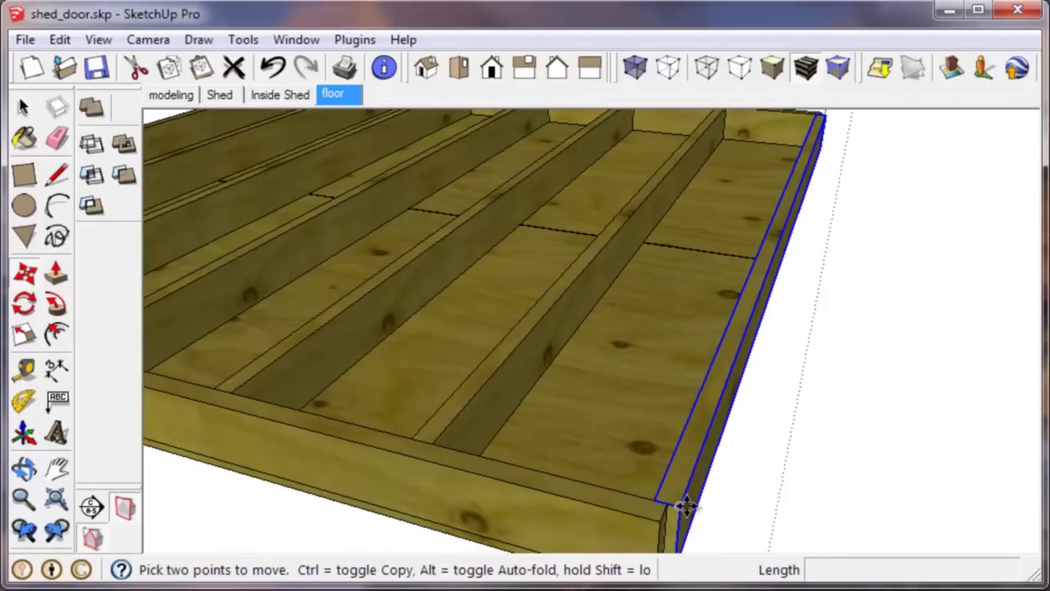
left_click(680, 507)
middle_click_drag(673, 520, 693, 458)
scroll(693, 458, "down", 10)
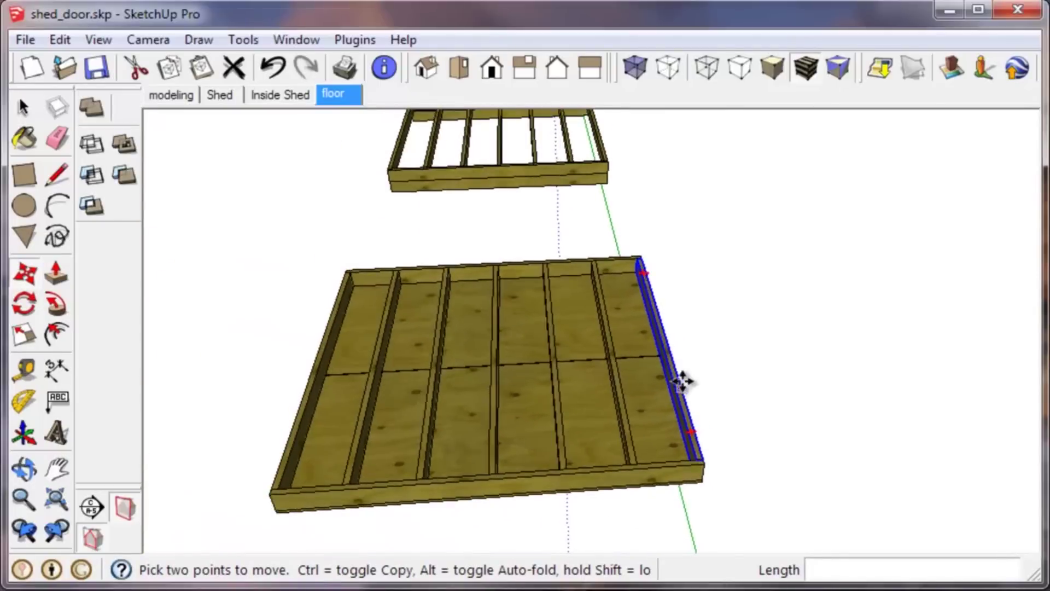
Step: Select all the joists, side boards and rim boards on the plywood and make them one group
middle_click_drag(559, 339, 603, 363)
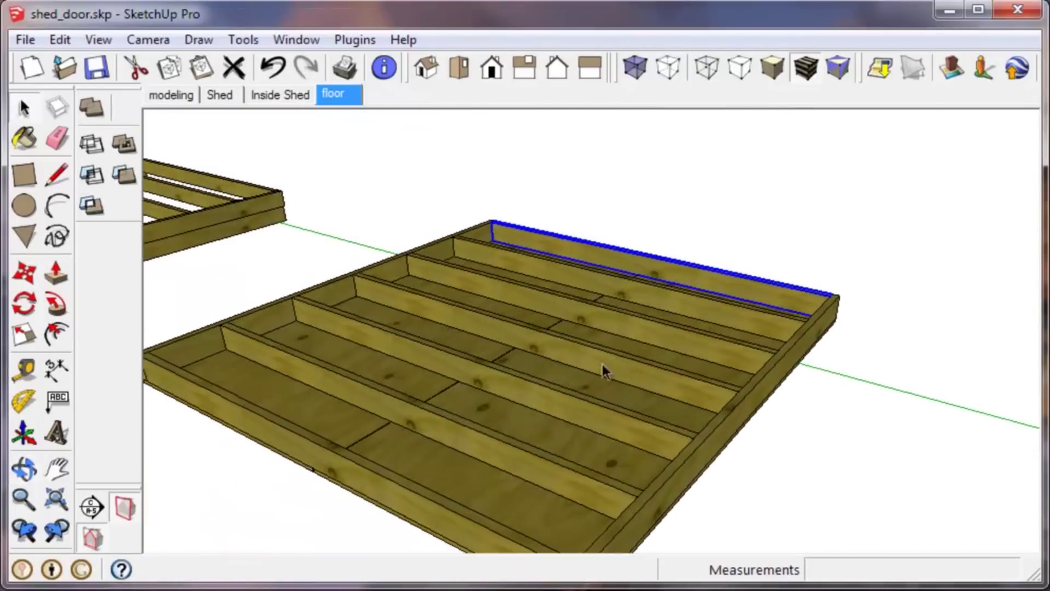
scroll(621, 278, "down", 2)
left_click(672, 296, "ctrl")
left_click(652, 320, "ctrl")
left_click(629, 347, "ctrl")
left_click(612, 382, "ctrl")
left_click(582, 419, "ctrl")
left_click(553, 454, "ctrl")
left_click(608, 475, "ctrl")
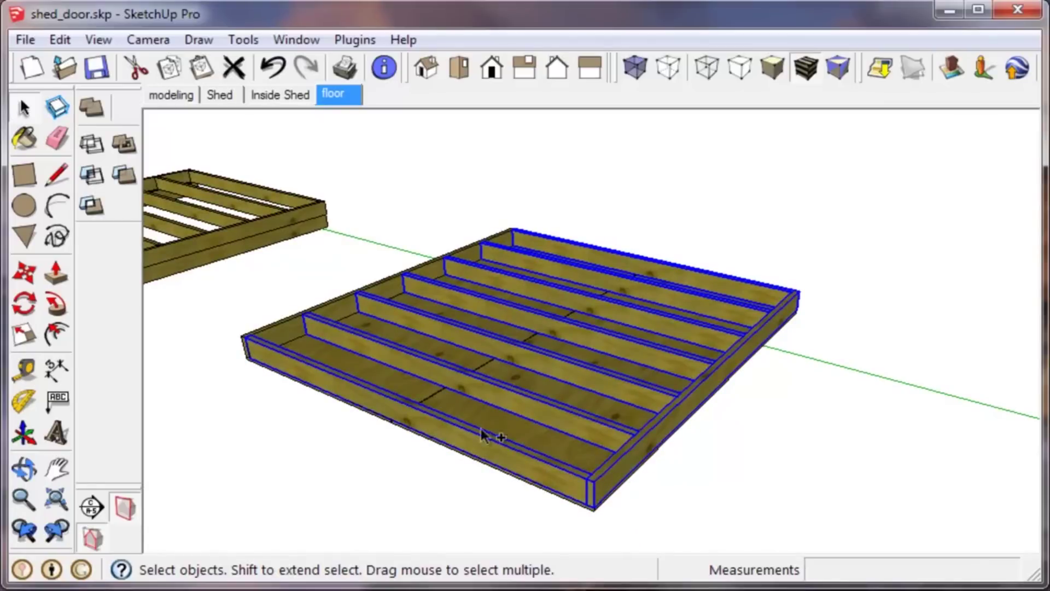
left_click(279, 330, "ctrl")
right_click(283, 333)
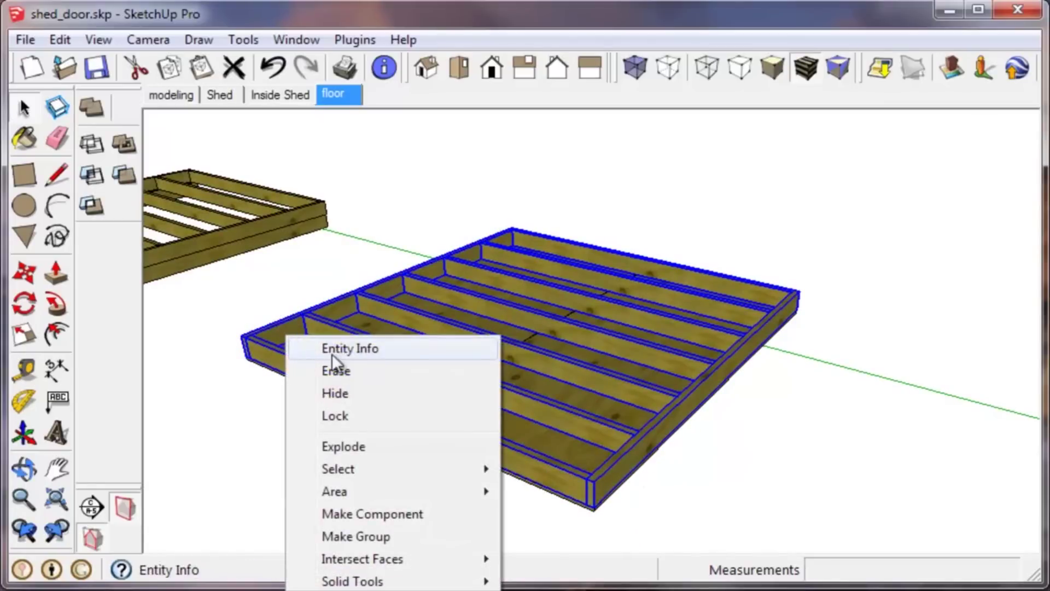
left_click(398, 539)
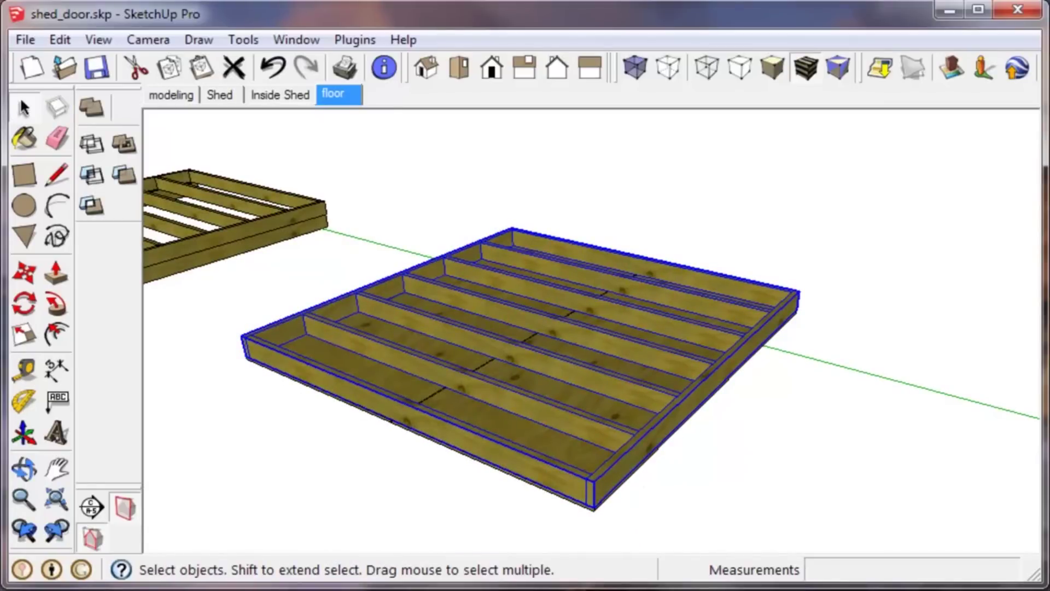
Step: Rename the new frame group as joist structure in the Outliner and collapse its entry
left_click_drag(1022, 143, 810, 0)
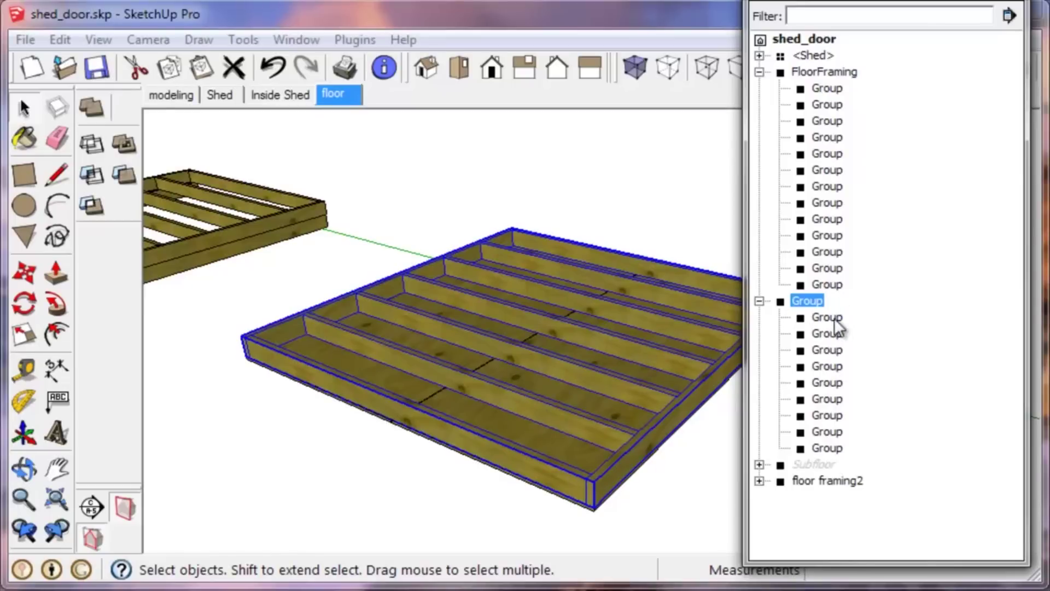
right_click(810, 300)
left_click(876, 588)
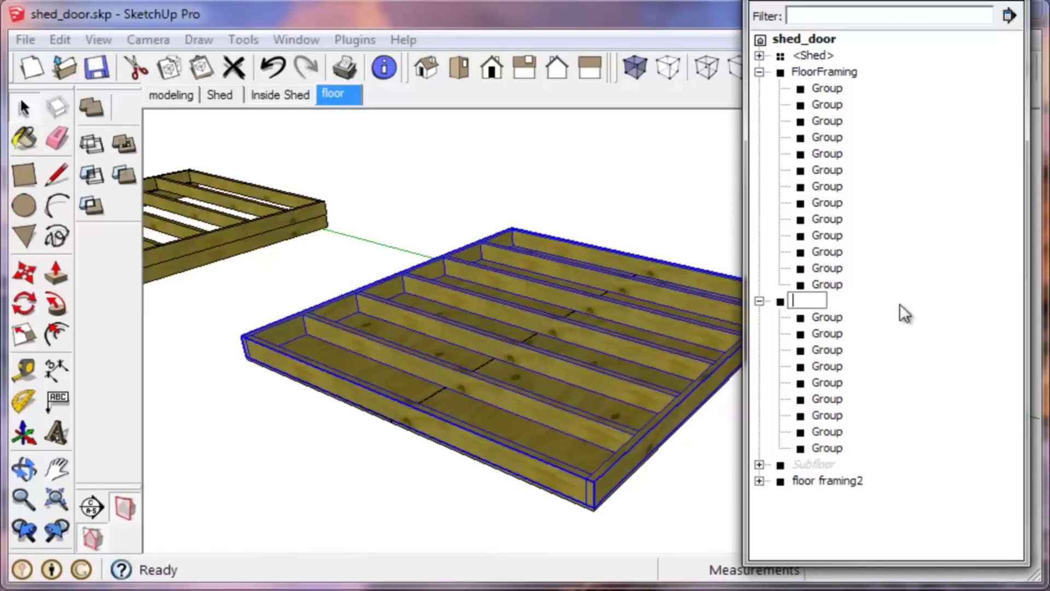
type("joist structure")
key("Return")
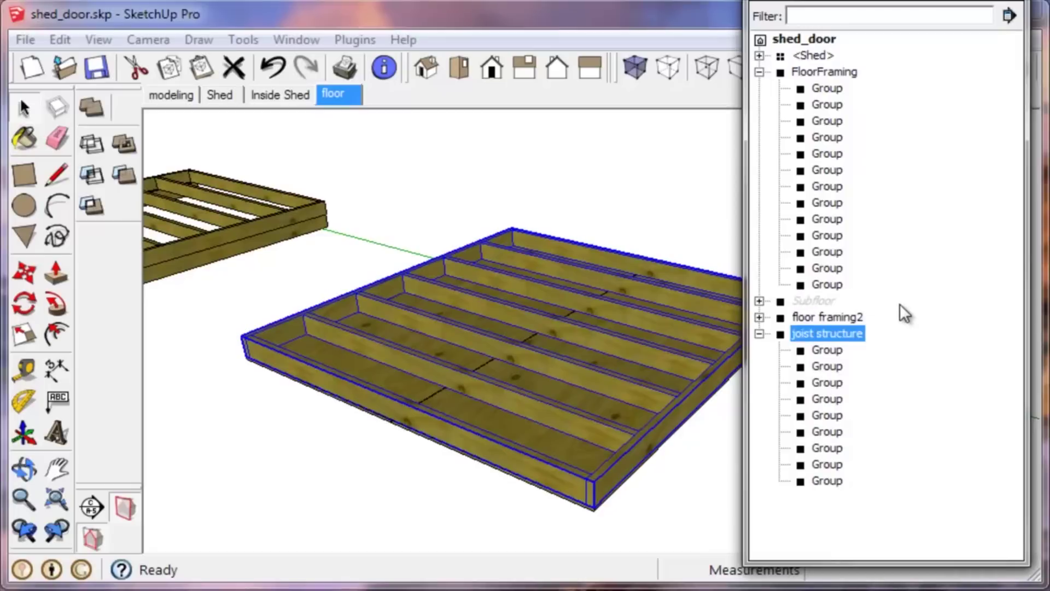
left_click(760, 334)
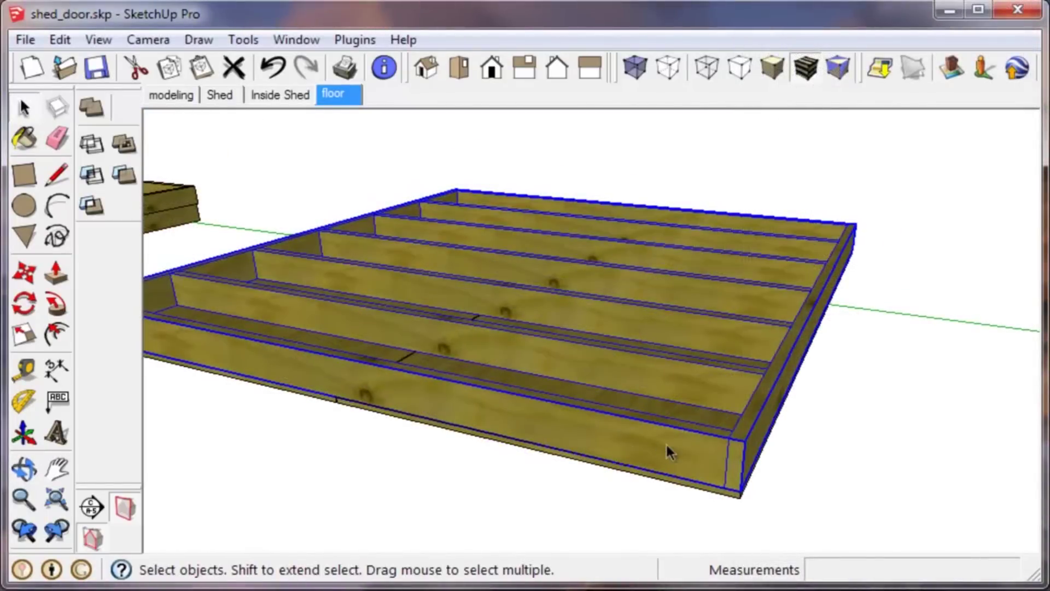
Step: Move the joist structure vertically beneath the plywood sheets, snapping its upper corner to the plywood's lower corner
key("m")
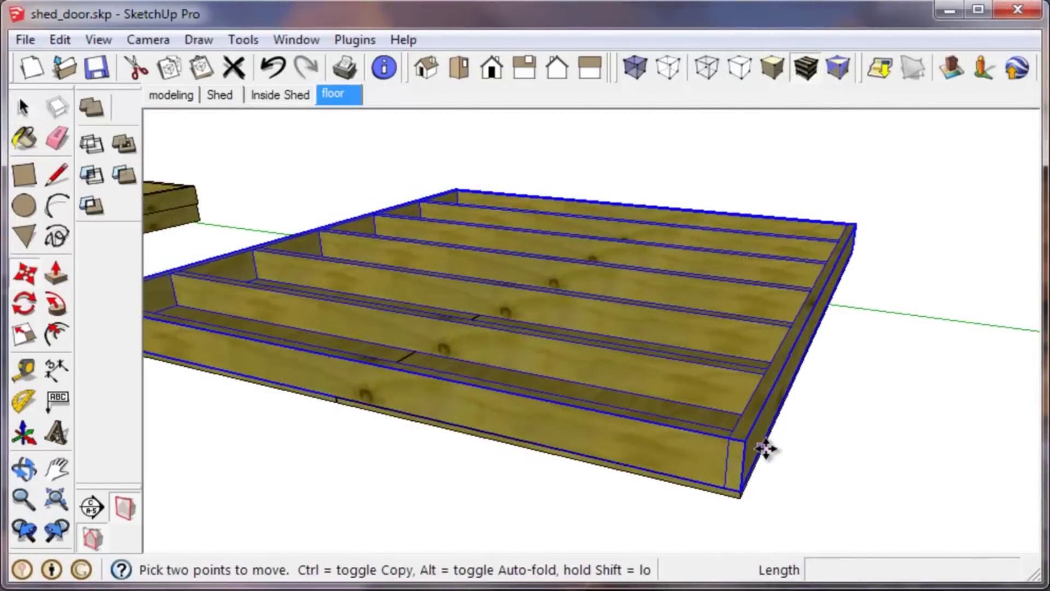
left_click(748, 444)
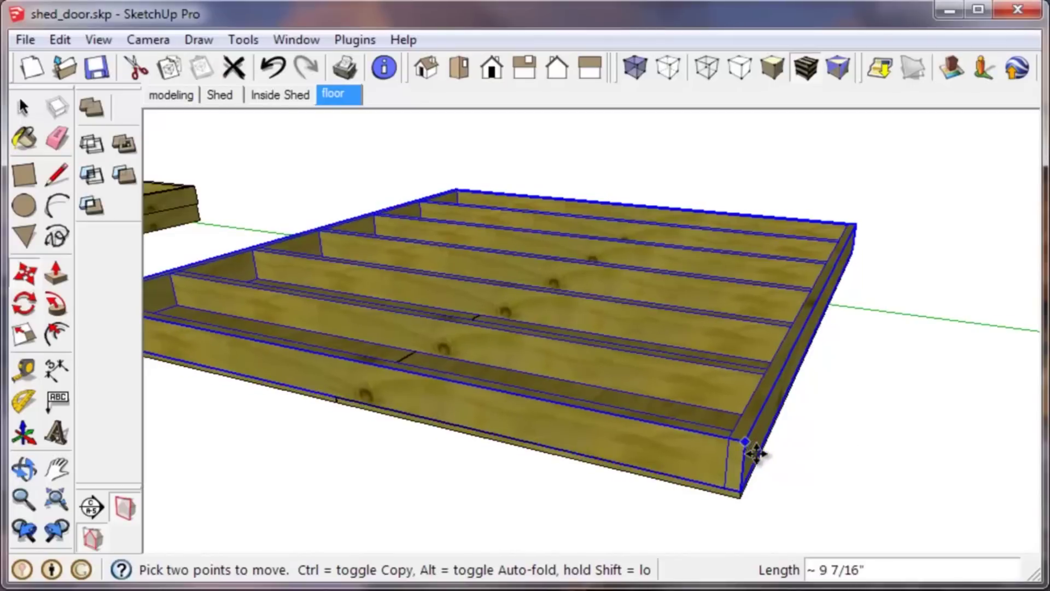
left_click(731, 424)
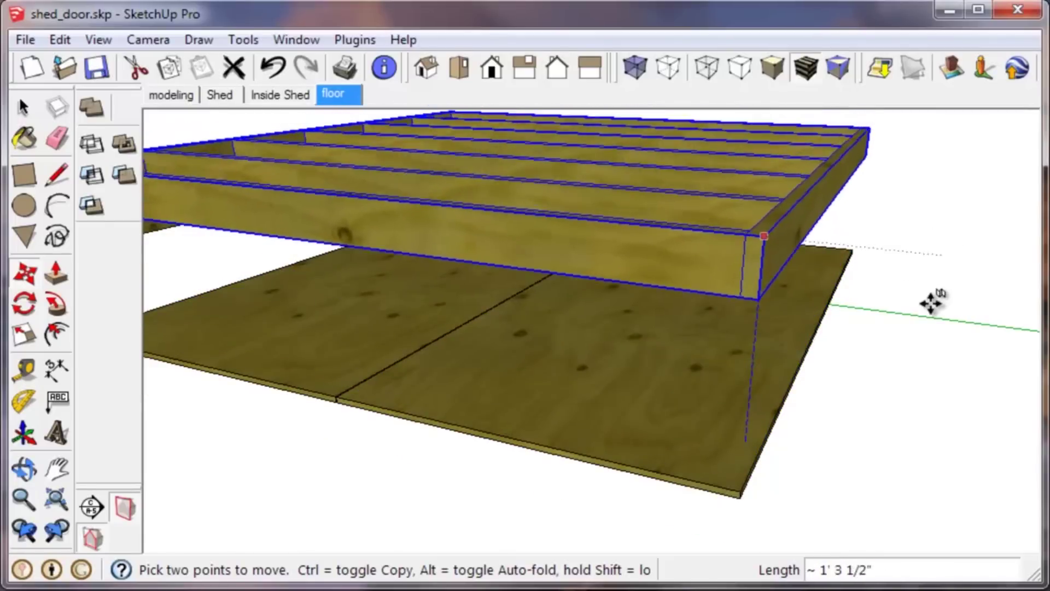
scroll(761, 492, "up", 8)
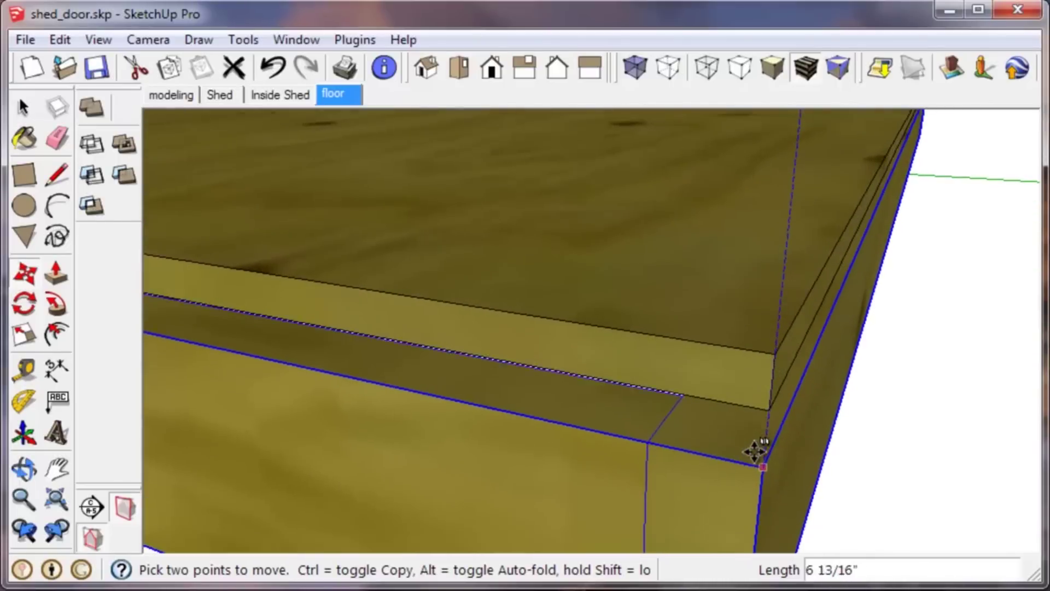
left_click(774, 403)
scroll(769, 326, "down", 10)
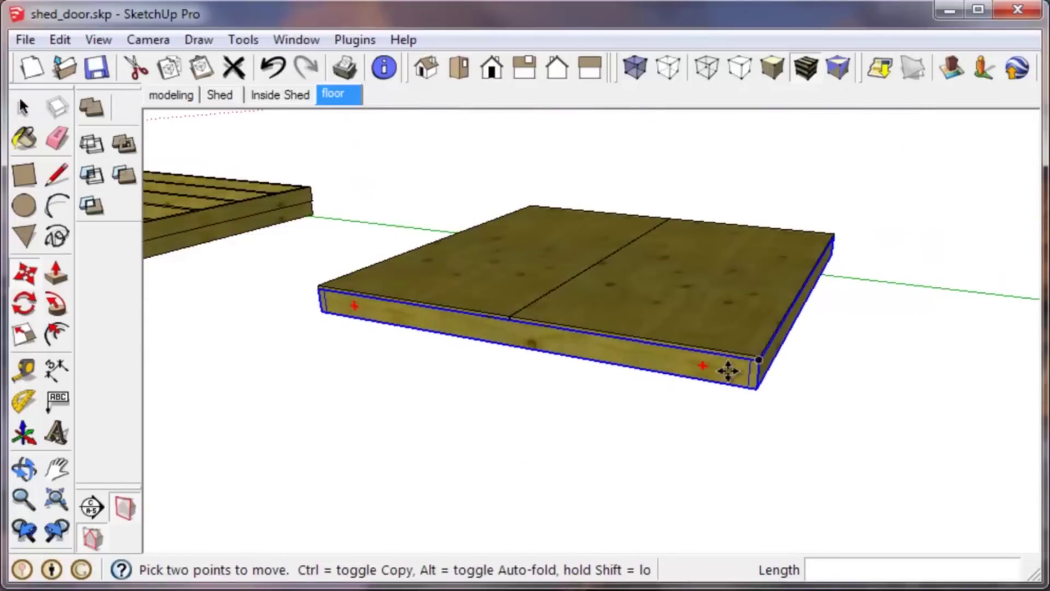
Step: Select the finished example floor frame and examine the lower boards beneath its joists
middle_click_drag(506, 332, 591, 329)
key("m")
scroll(270, 284, "up", 5)
scroll(387, 321, "down", 5)
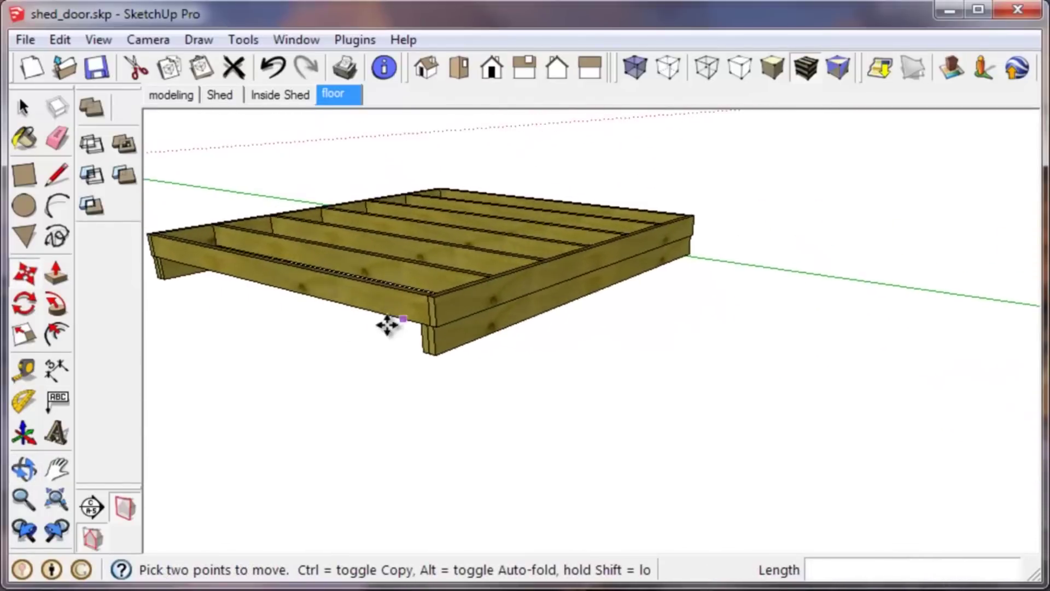
scroll(563, 359, "up", 6)
scroll(703, 368, "down", 1)
key("space")
left_click(715, 376)
Step: Examine the finished example floor frame from below, including its corner joints and the supports along both edges
middle_click_drag(715, 376, 741, 235)
scroll(717, 347, "down", 2)
middle_click_drag(717, 346, 616, 249)
scroll(613, 247, "up", 2)
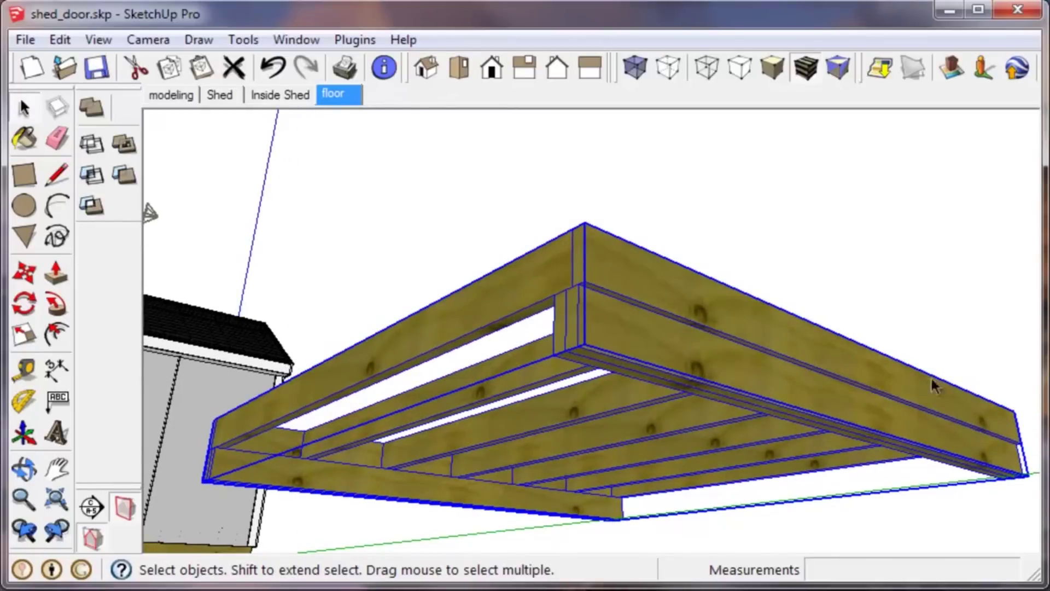
middle_click_drag(556, 319, 641, 314)
scroll(635, 325, "down", 3)
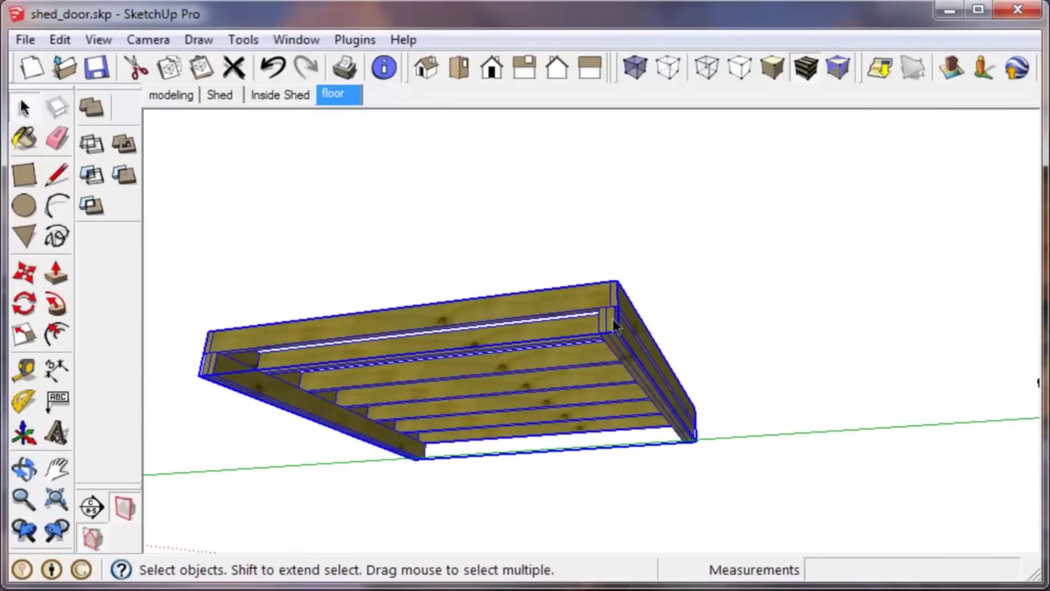
middle_click_drag(273, 372, 377, 392)
scroll(378, 392, "down", 5)
Step: Switch to the Shed scene and examine how the floor frame and its supports sit under the shed's walls
left_click(219, 95)
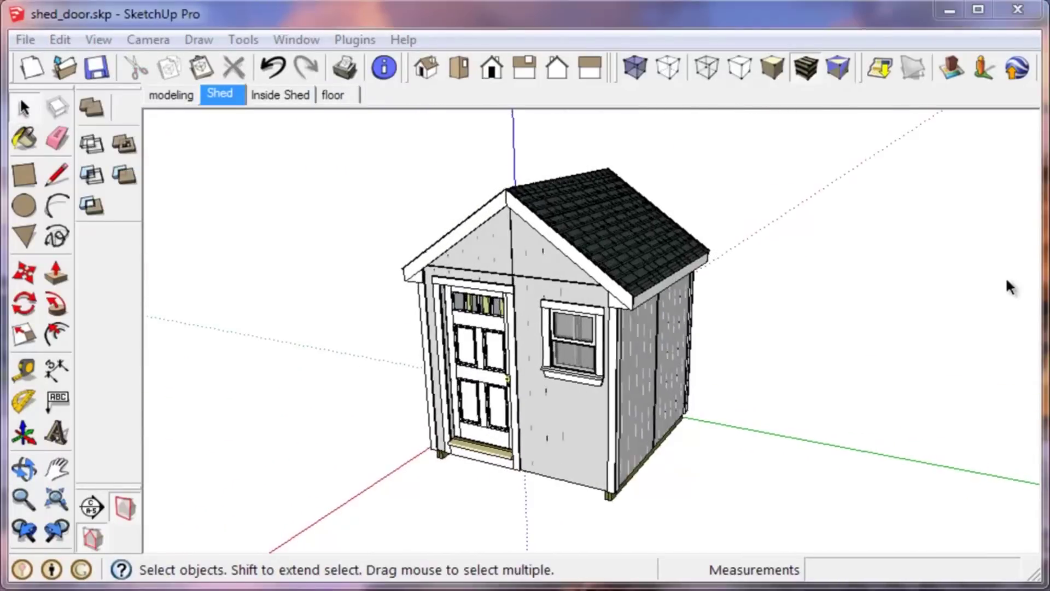
left_click(613, 392)
scroll(612, 386, "up", 3)
left_click(854, 402)
scroll(606, 343, "up", 3)
middle_click_drag(556, 387, 501, 425)
scroll(533, 309, "down", 3)
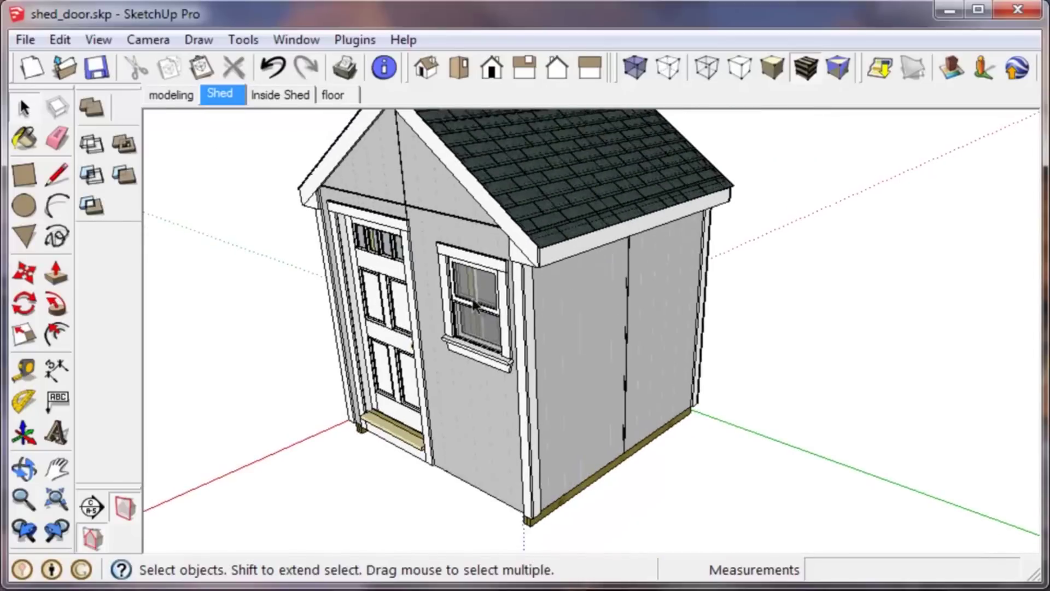
middle_click_drag(457, 355, 468, 303)
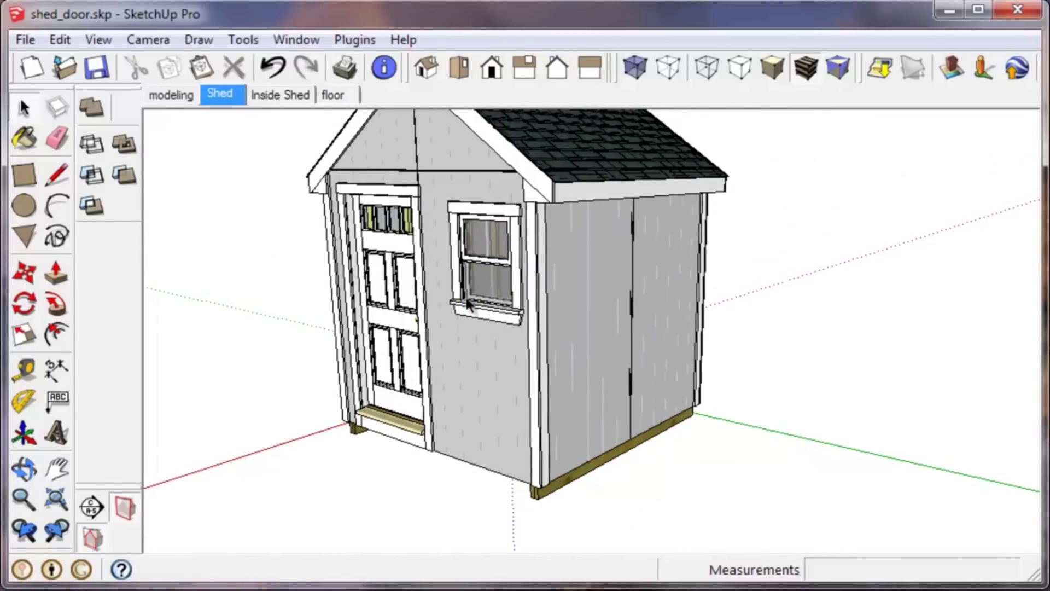